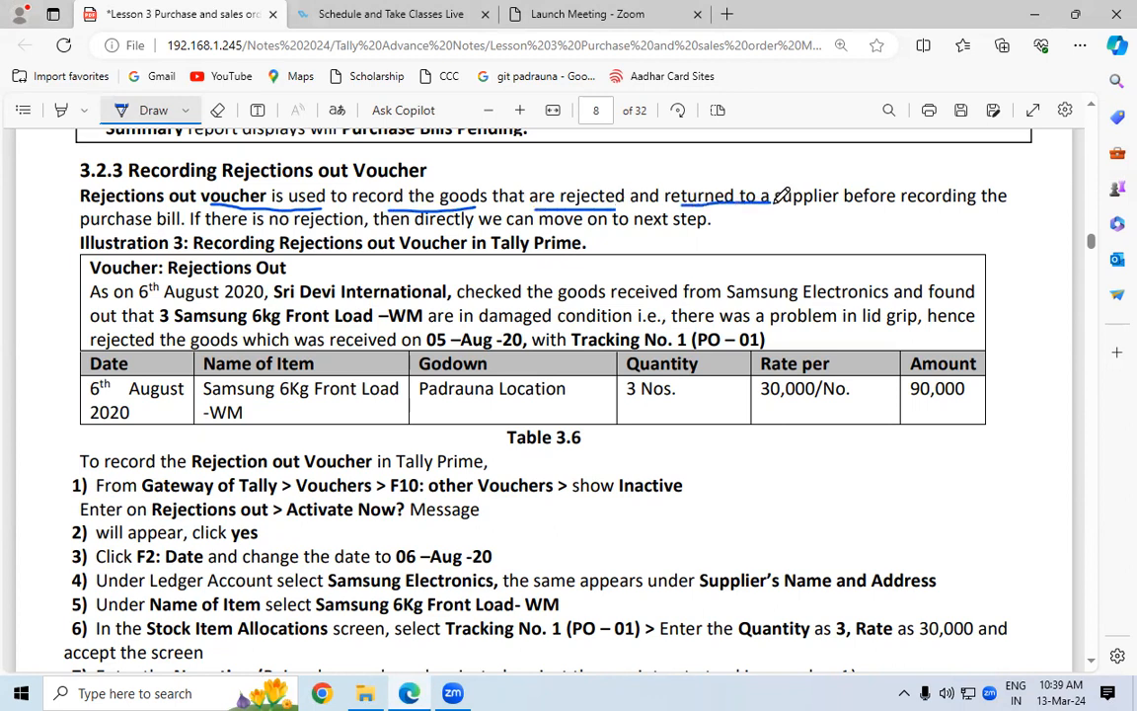
# Step: Underline "Rejections out" in heading 3.2.3 and the paragraph's phrases on supplier returns, recording, the purchase bill and no rejection
pyautogui.moveTo(896, 211); pyautogui.dragTo(957, 210)
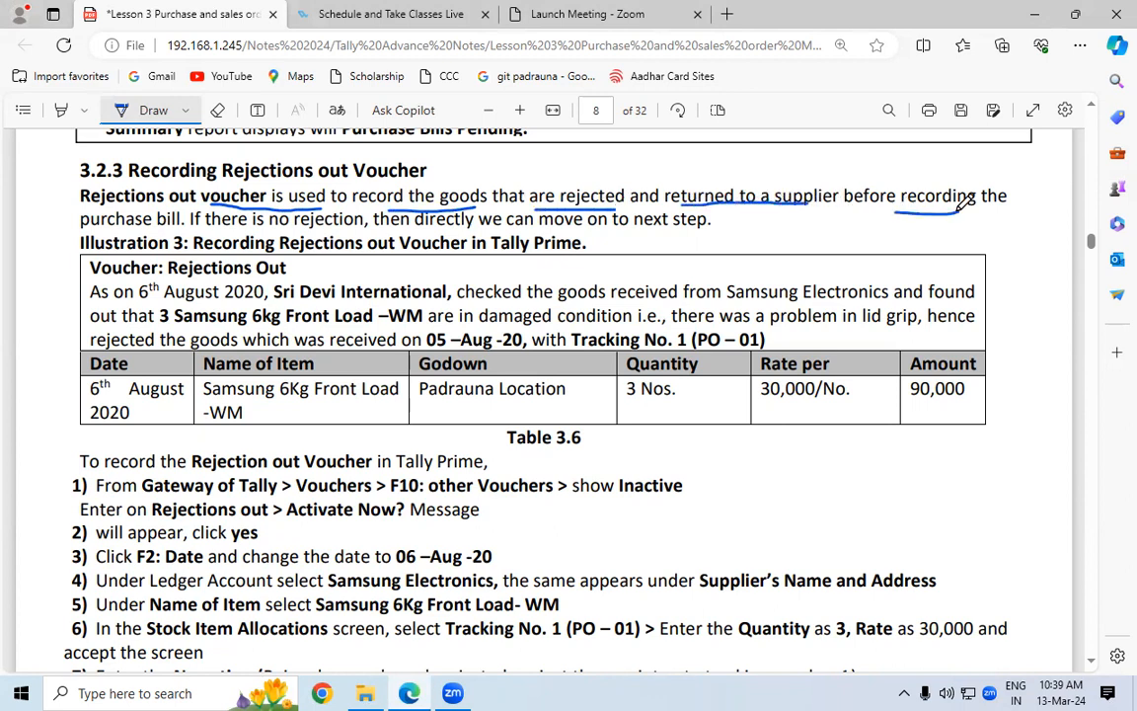
pyautogui.moveTo(69, 233); pyautogui.dragTo(186, 227)
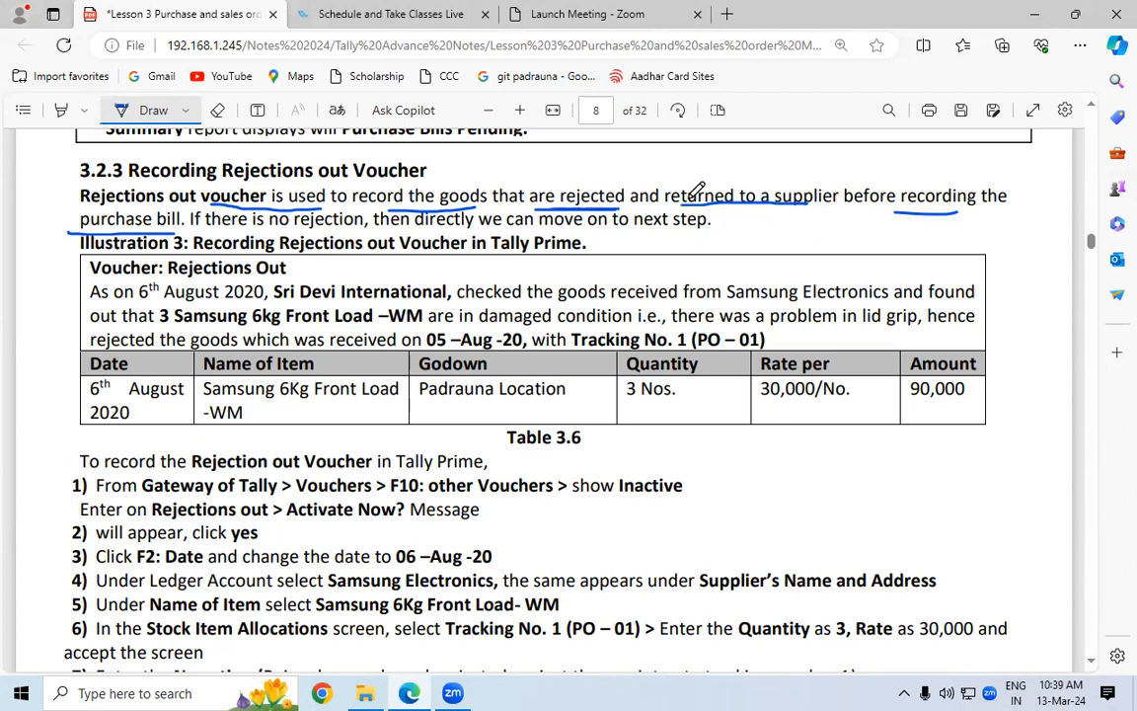
pyautogui.moveTo(727, 200); pyautogui.dragTo(810, 201)
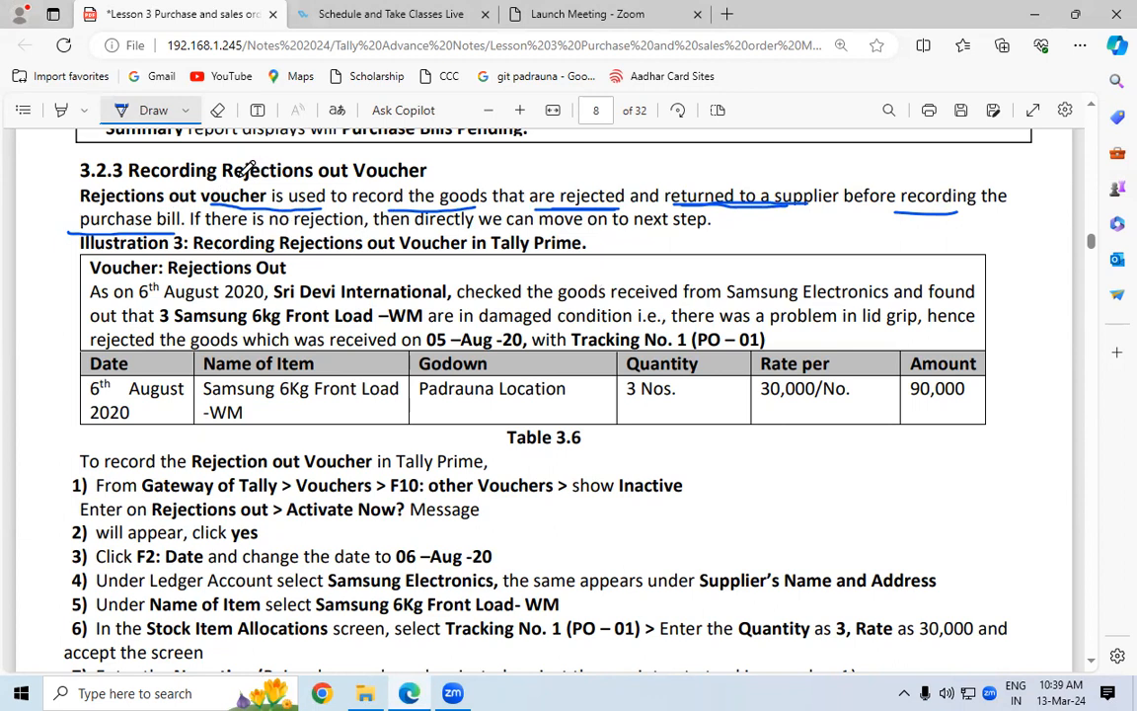
pyautogui.moveTo(222, 183); pyautogui.dragTo(353, 184)
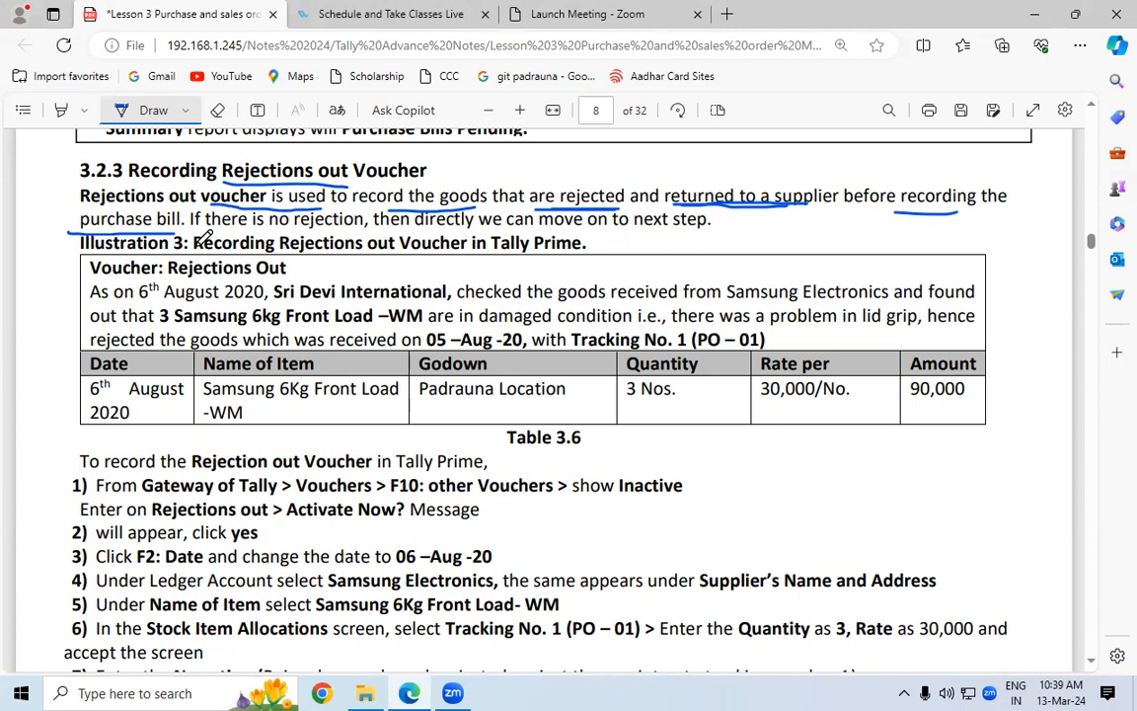
pyautogui.moveTo(192, 227); pyautogui.dragTo(366, 229)
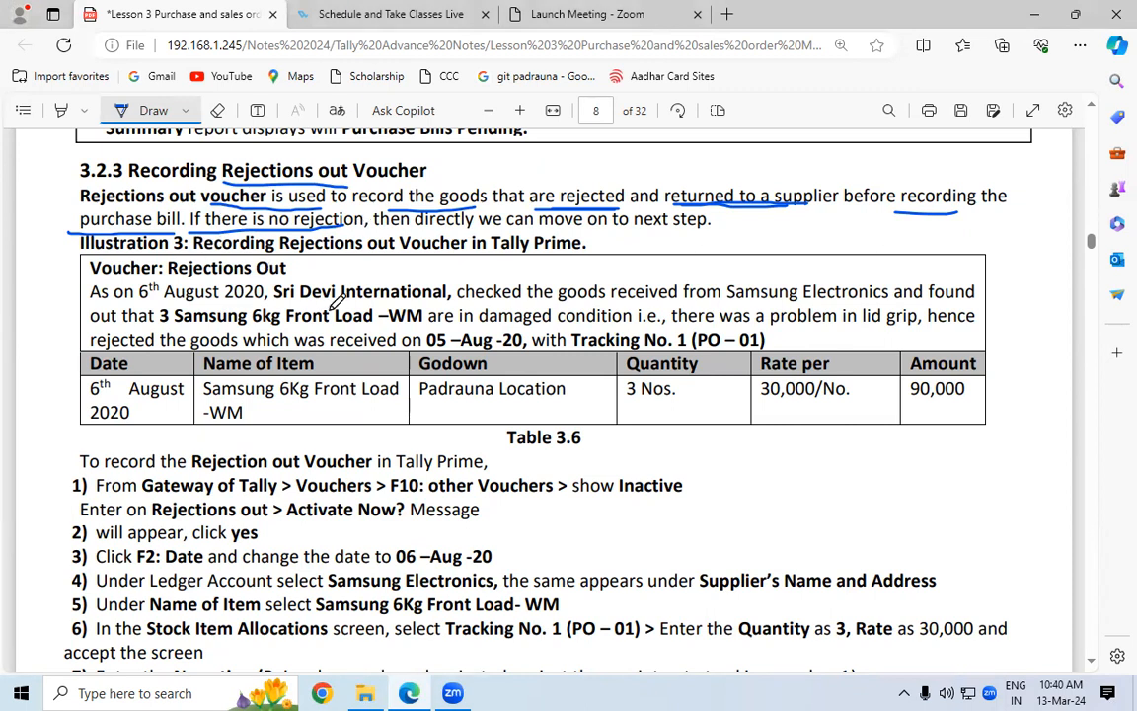
# Step: Mark Illustration 3's date, company, rejected item, damaged condition, 05 –Aug -20 receipt date, Tracking No. 1 (PO – 01), Samsung Electronics and "lid grip"
pyautogui.moveTo(139, 313); pyautogui.dragTo(448, 304)
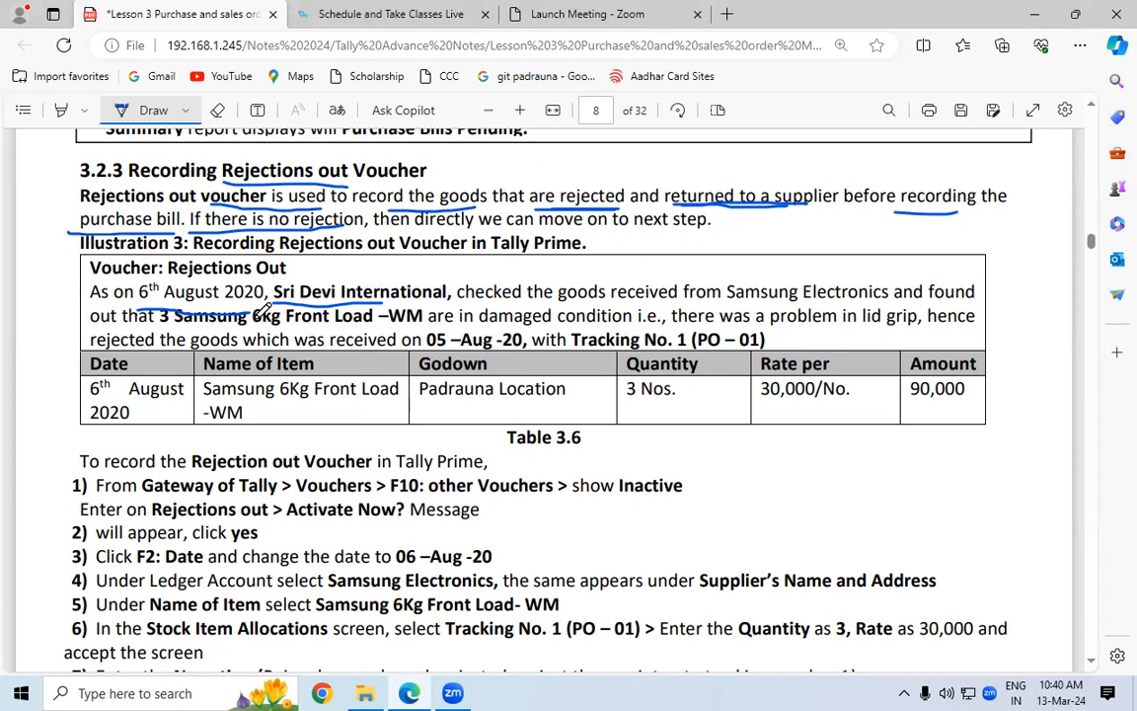
pyautogui.moveTo(184, 321); pyautogui.dragTo(614, 317)
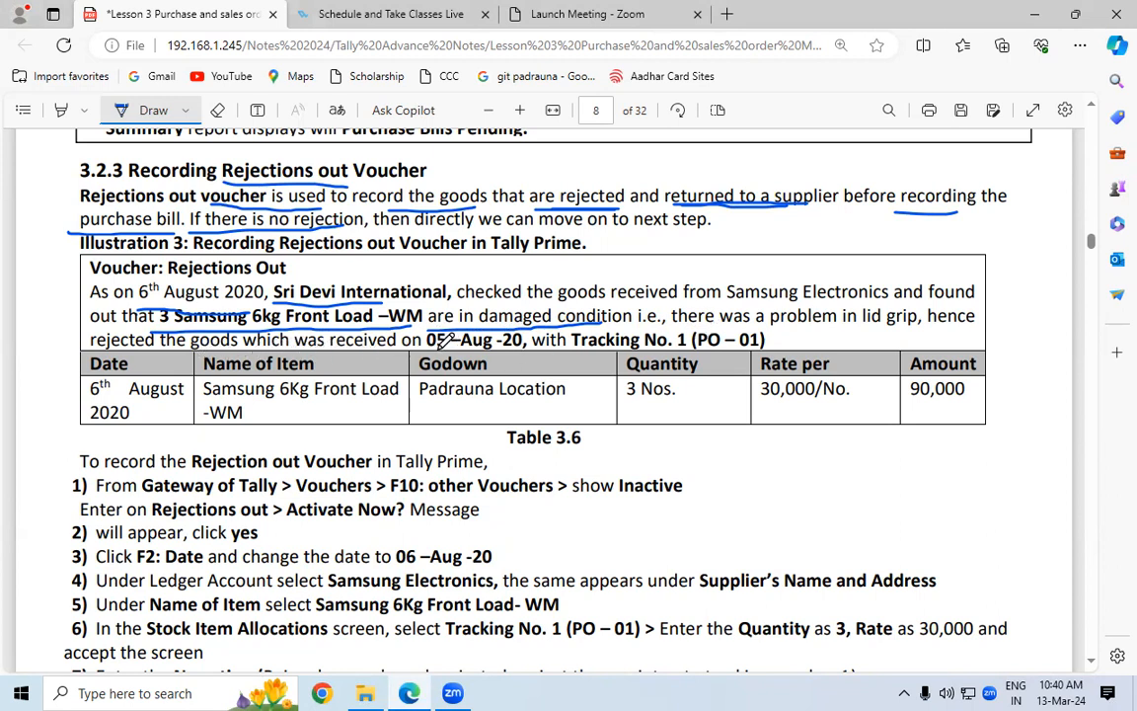
pyautogui.moveTo(427, 356); pyautogui.dragTo(514, 354)
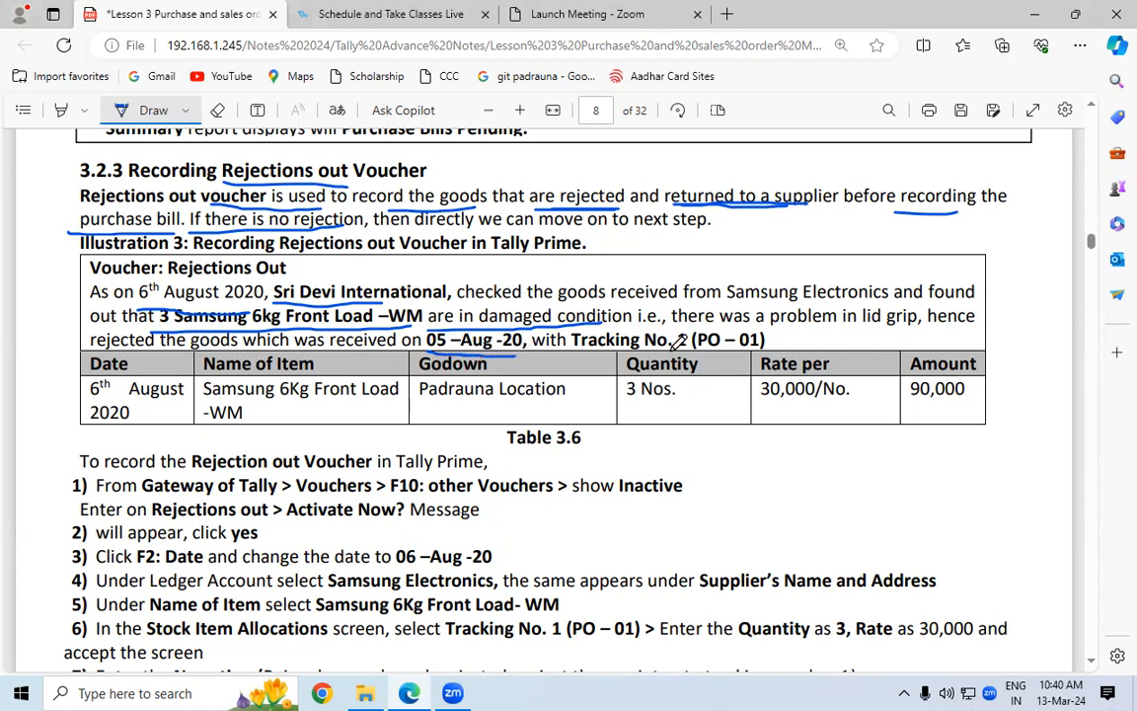
pyautogui.moveTo(672, 352); pyautogui.dragTo(760, 351)
pyautogui.moveTo(756, 339)
pyautogui.mouseDown()
pyautogui.moveTo(731, 321)
pyautogui.moveTo(702, 328)
pyautogui.moveTo(707, 339)
pyautogui.mouseUp()
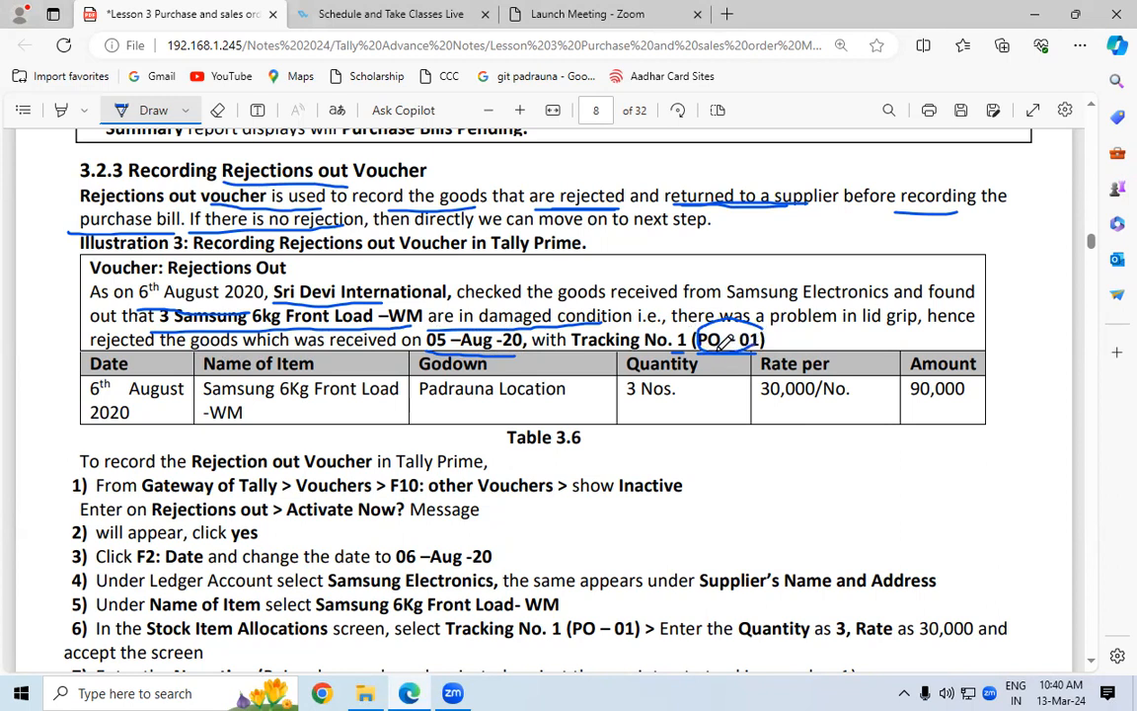
pyautogui.moveTo(693, 325)
pyautogui.mouseDown()
pyautogui.moveTo(675, 333)
pyautogui.moveTo(694, 350)
pyautogui.mouseUp()
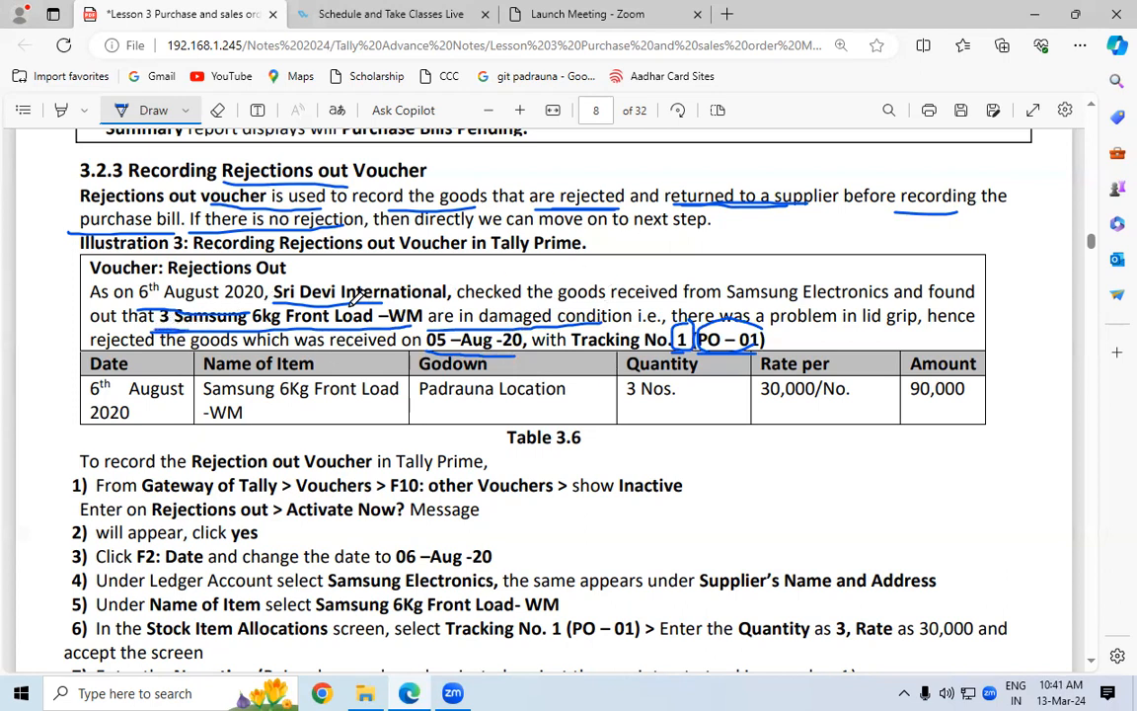
pyautogui.moveTo(727, 303); pyautogui.dragTo(877, 305)
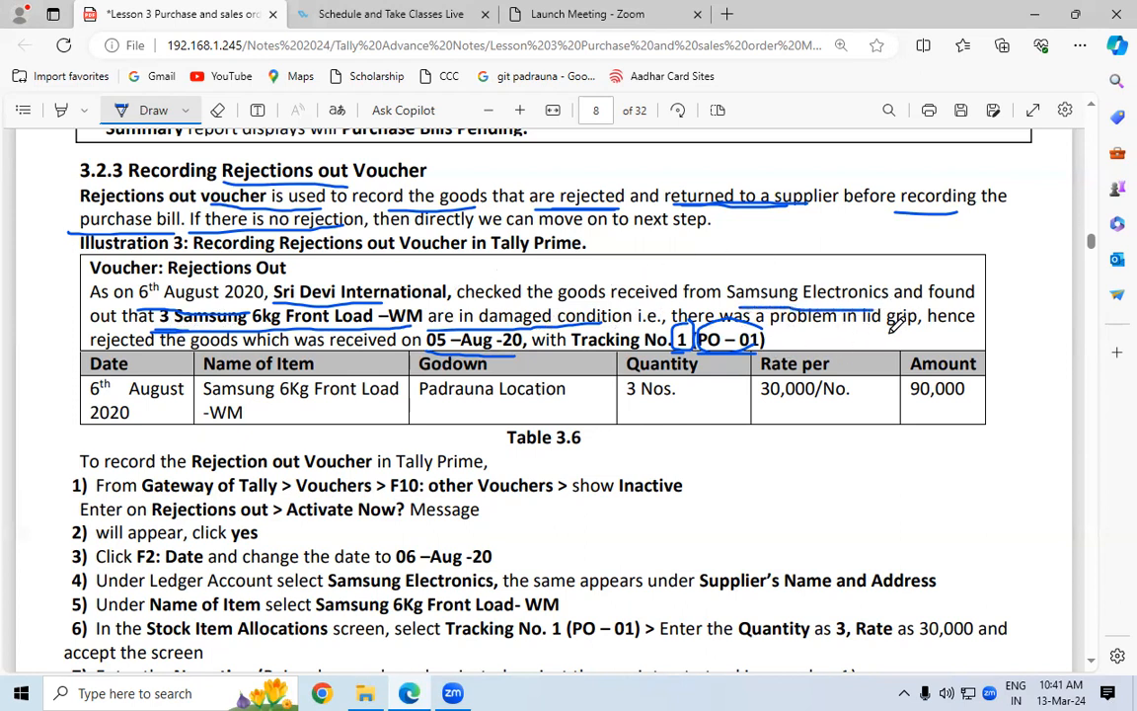
pyautogui.moveTo(855, 327); pyautogui.dragTo(917, 326)
# Step: Launch TallyPrime from the desktop and continue in Educational Mode
pyautogui.press('super+d')
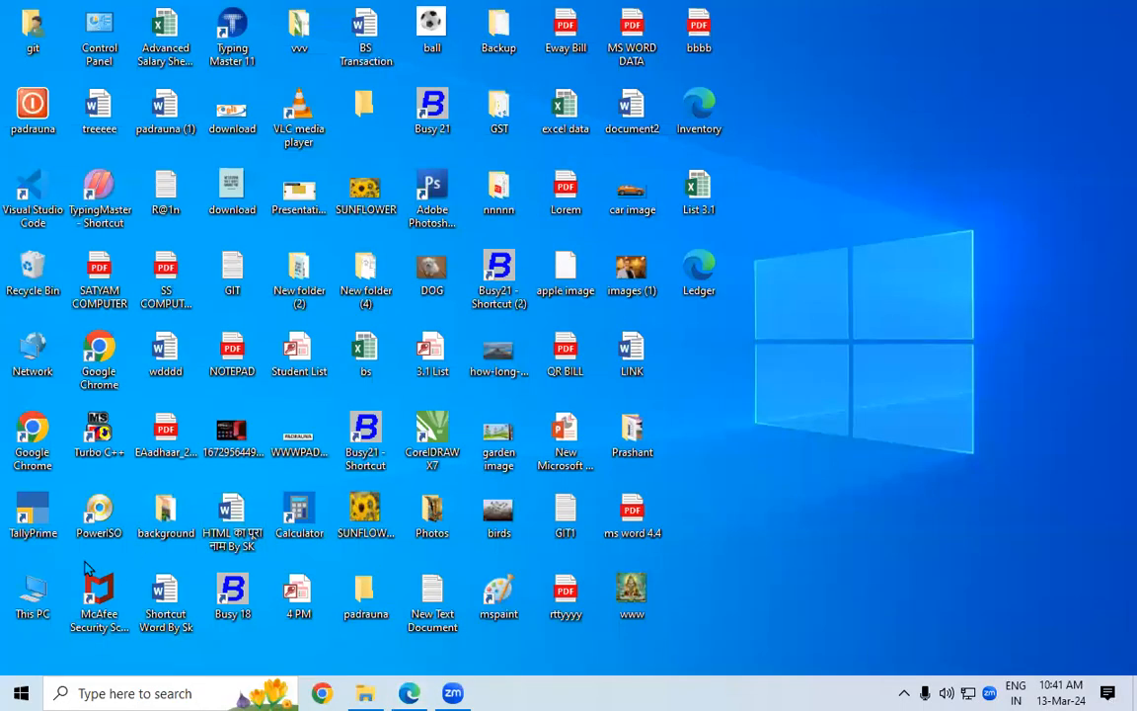
pyautogui.doubleClick(32, 513)
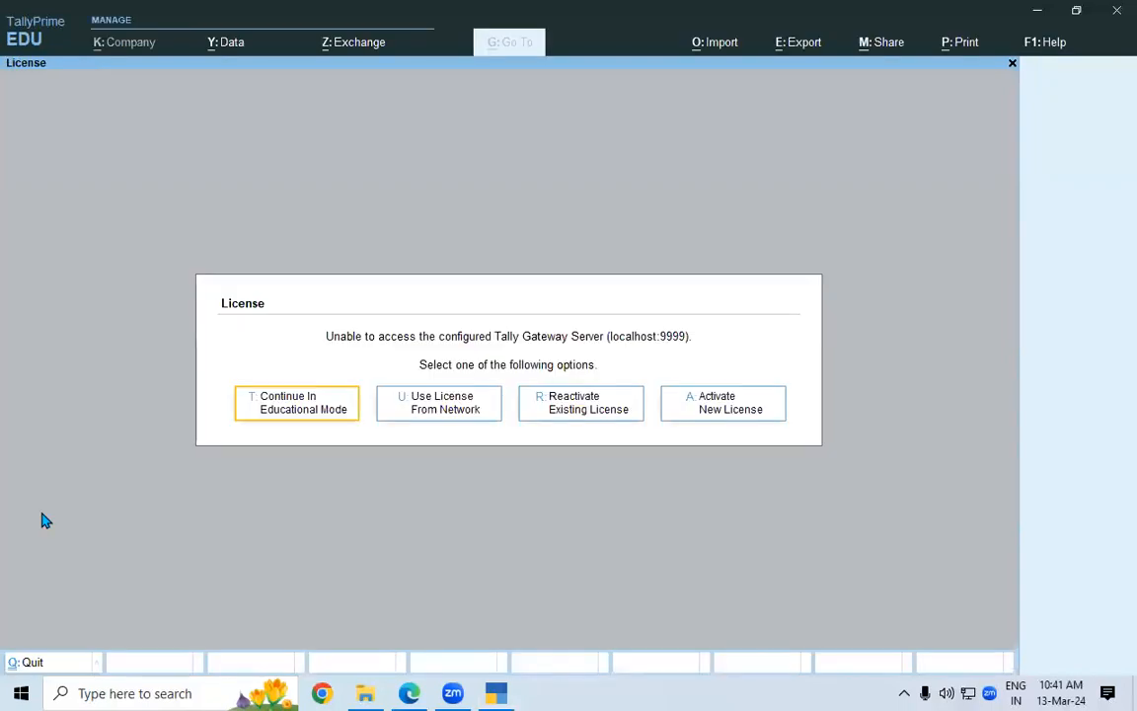
pyautogui.press('t')
pyautogui.press('Down')
pyautogui.press('Down')
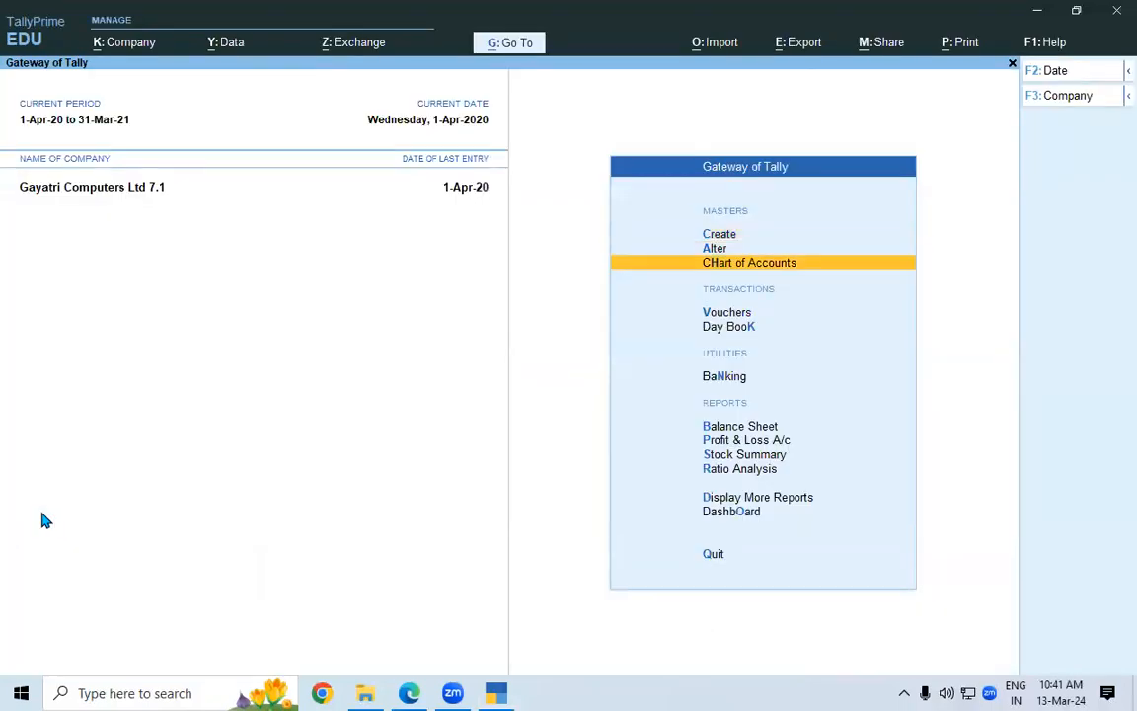
pyautogui.press('Down')
pyautogui.press('Return')
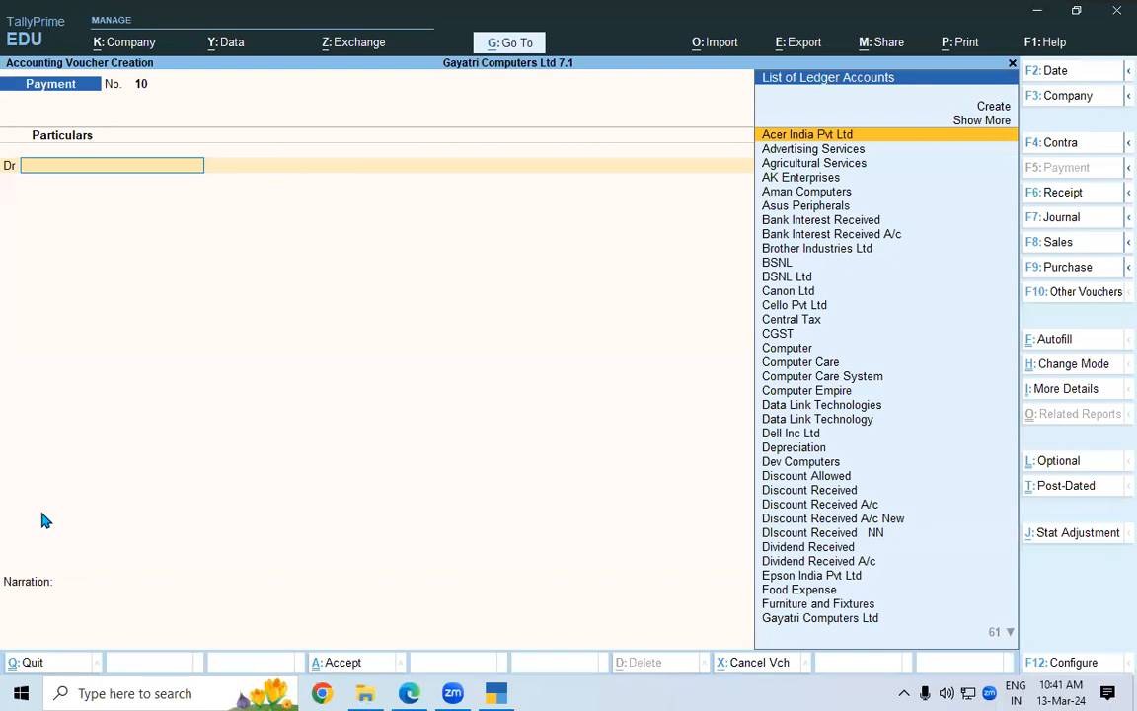
pyautogui.click(1084, 298)
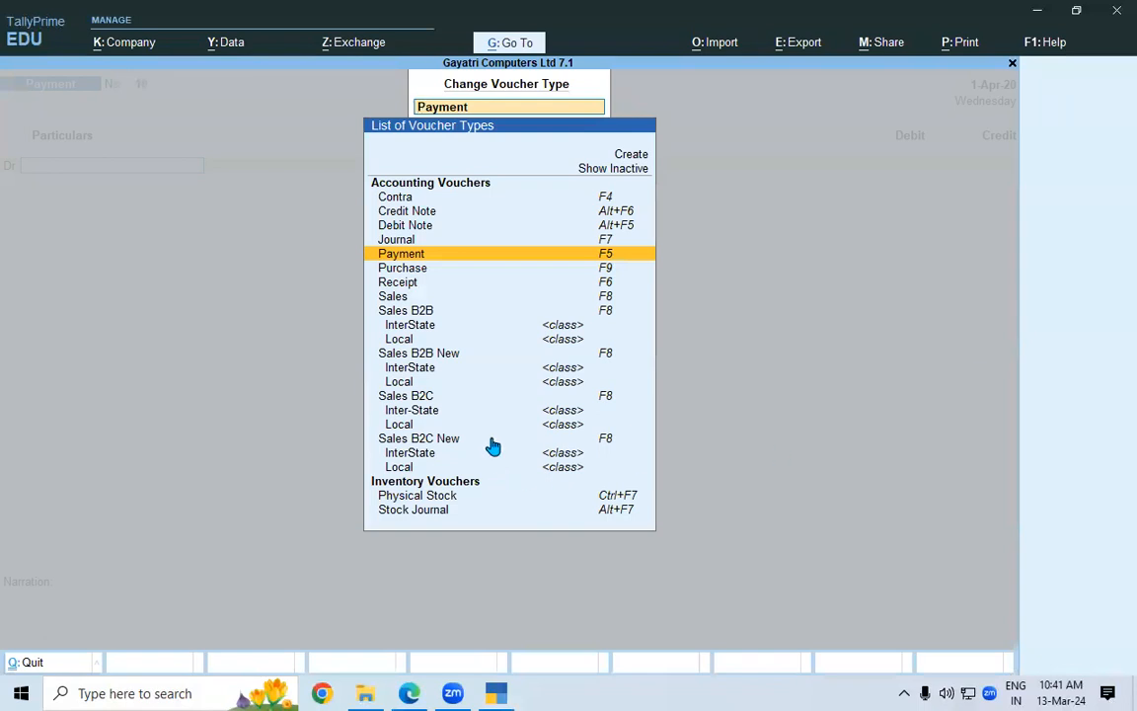
pyautogui.click(598, 174)
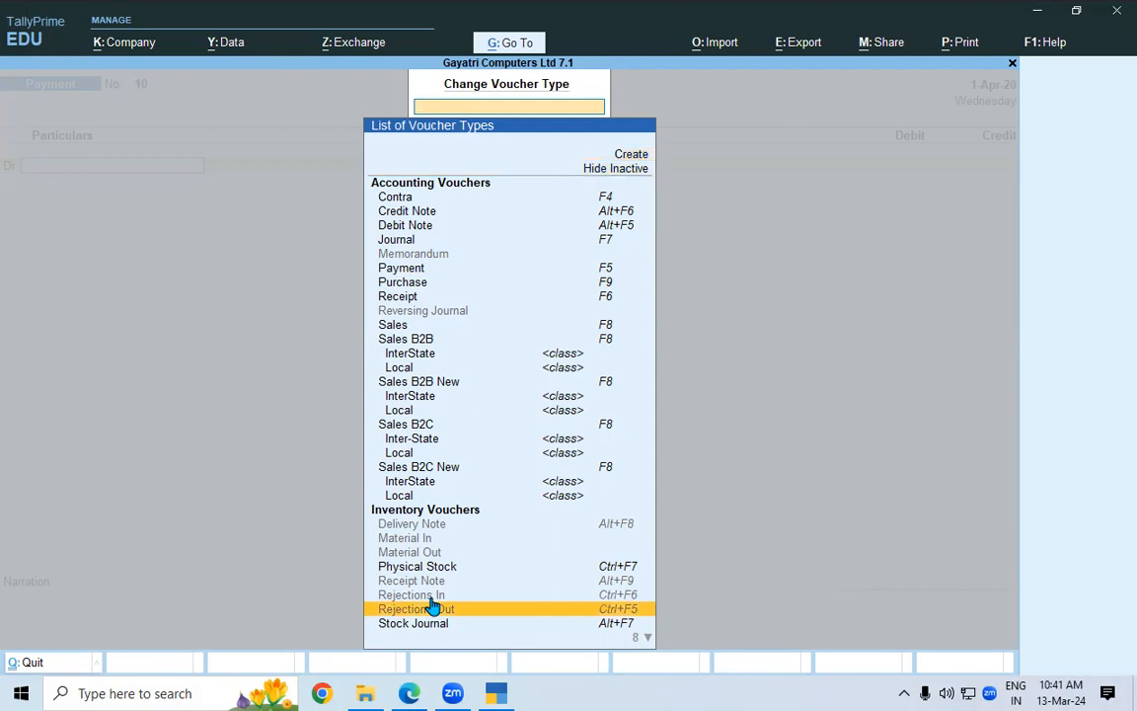
pyautogui.press('Escape')
pyautogui.press('Escape')
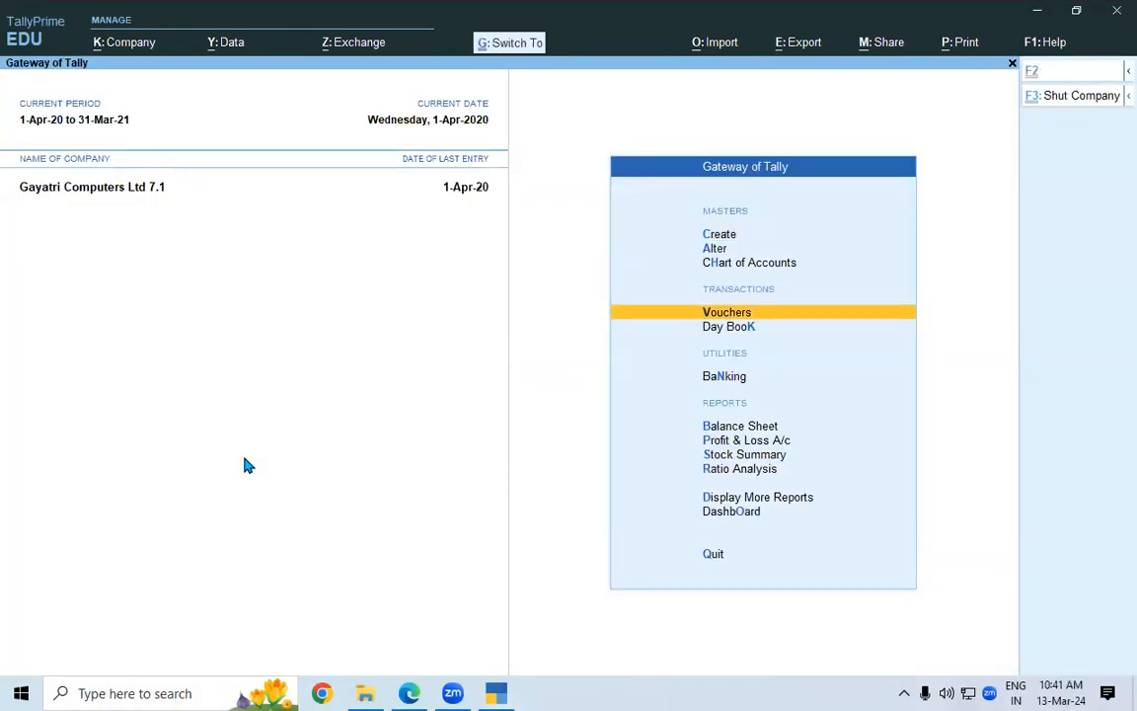
# Step: Shut the company Gayatri Computers Ltd 7.1 and load Sri Devi International 10.1 instead
pyautogui.hotkey('ctrl', 'F3')
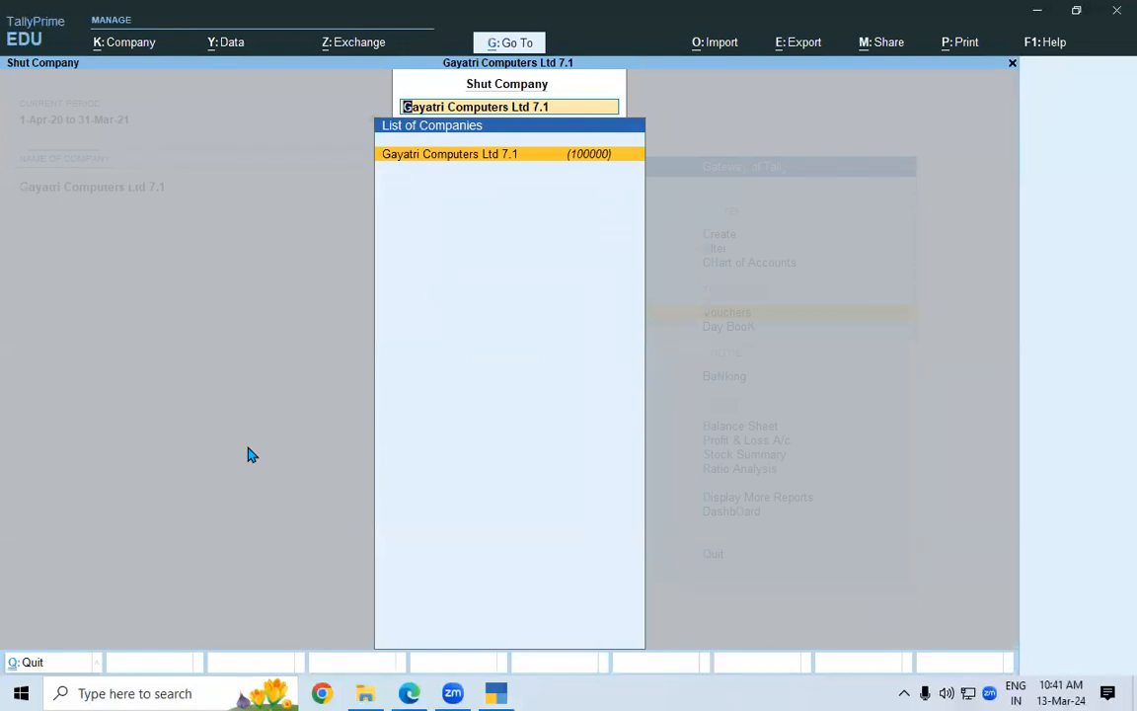
pyautogui.press('Return')
pyautogui.press('Down')
pyautogui.press('Down')
pyautogui.press('Down')
pyautogui.press('Down')
pyautogui.press('Down')
pyautogui.press('Down')
pyautogui.press('Down')
pyautogui.press('Down')
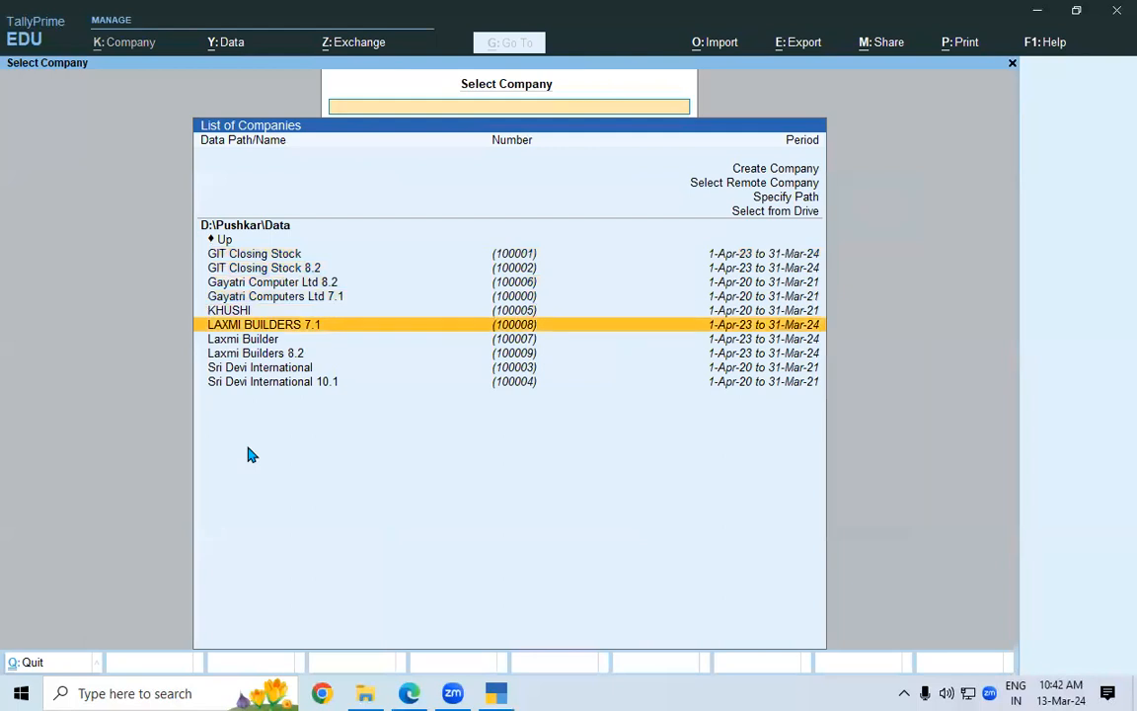
pyautogui.press('Down')
pyautogui.press('Return')
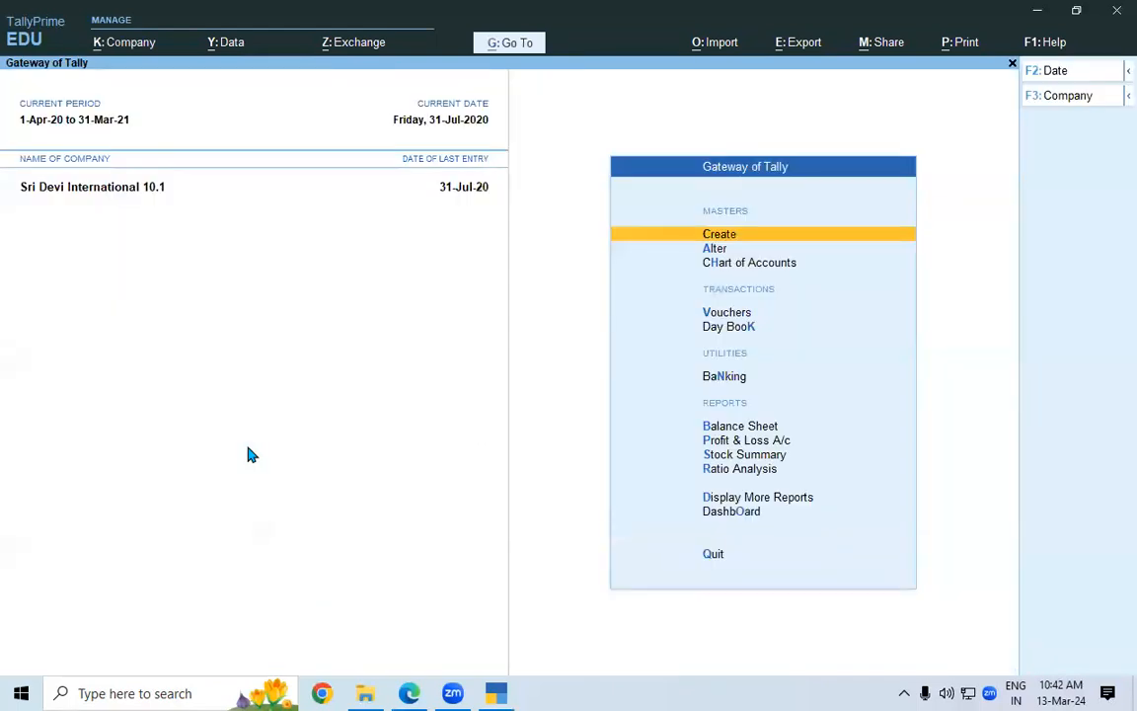
# Step: Start voucher entry for Sri Devi International 10.1 and display the inactive voucher types for selection
pyautogui.press('Down')
pyautogui.press('Down')
pyautogui.press('Down')
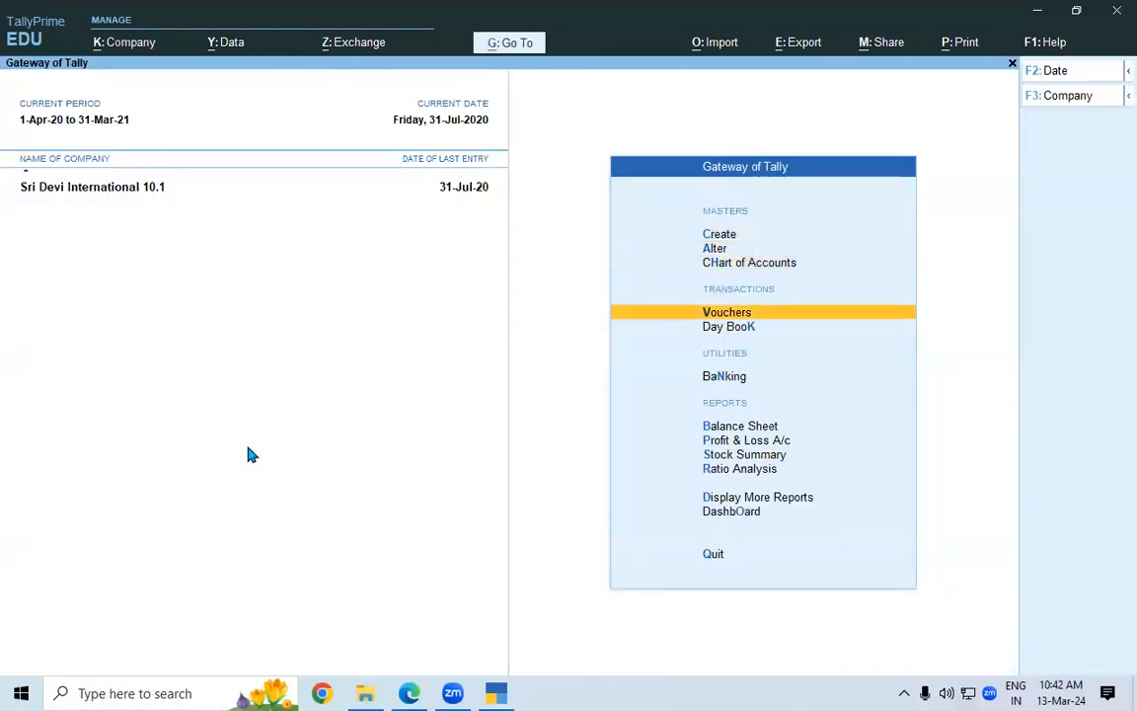
pyautogui.press('Return')
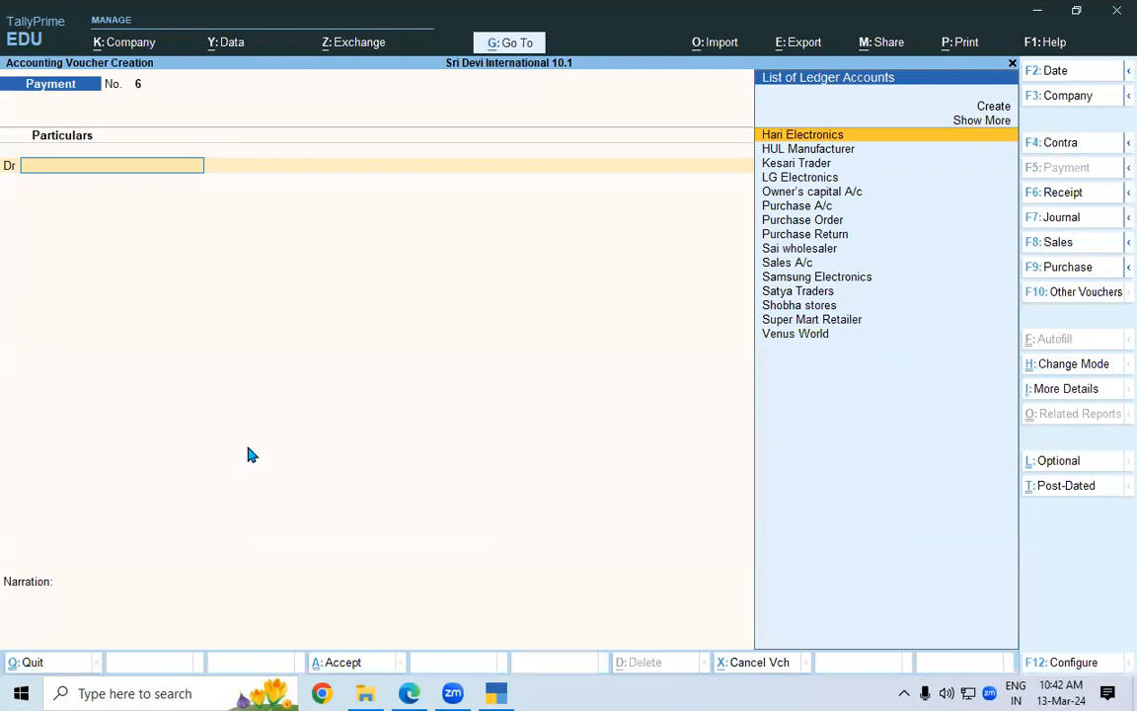
pyautogui.press('F10')
pyautogui.press('Up')
pyautogui.press('Up')
pyautogui.press('Up')
pyautogui.press('Up')
pyautogui.press('Up')
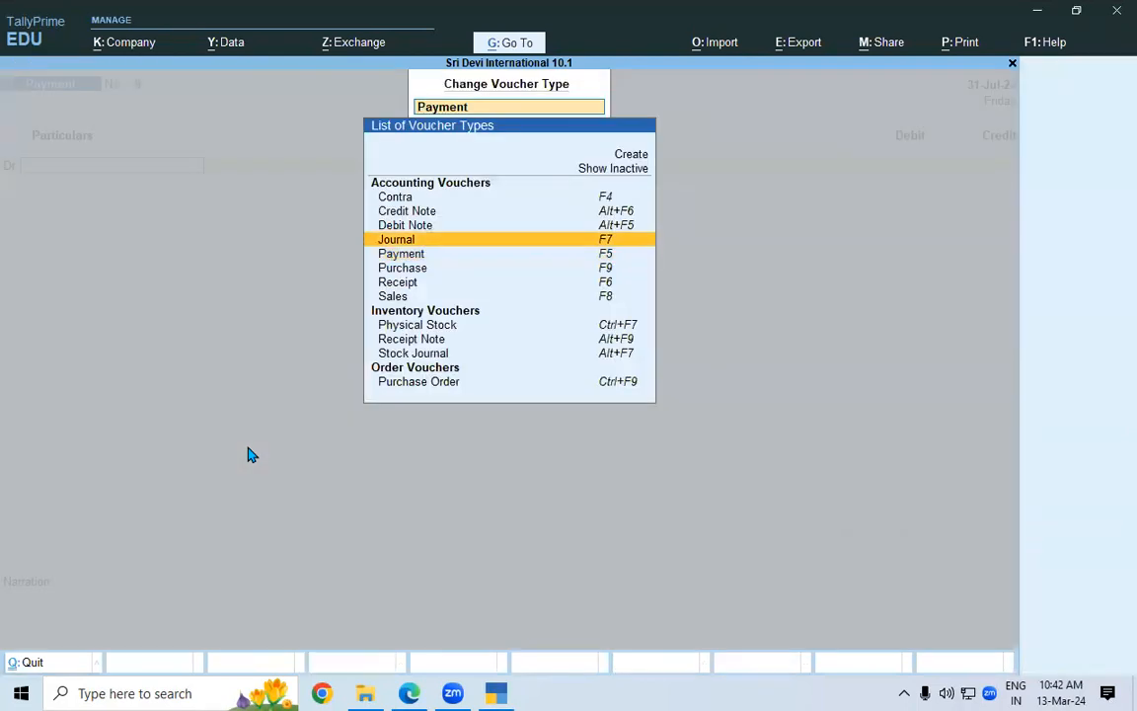
pyautogui.press('Return')
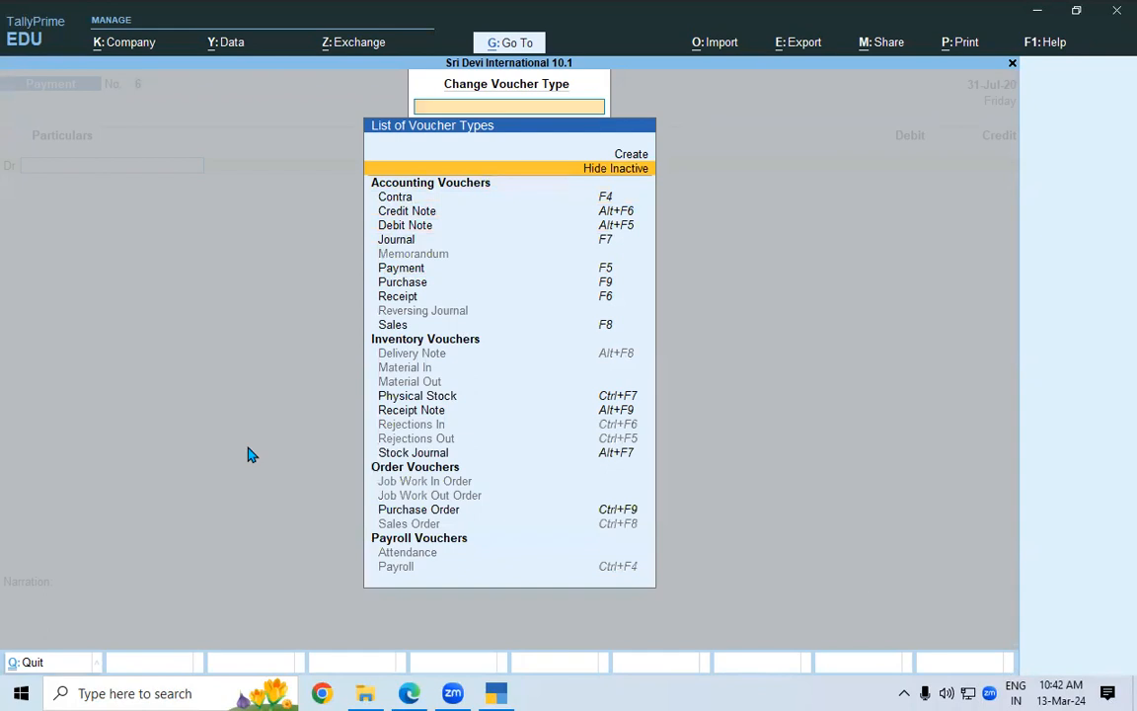
# Step: Change the voucher type to Rejections Out and agree to activate it
pyautogui.press('Down')
pyautogui.press('Down')
pyautogui.press('Down')
pyautogui.press('Down')
pyautogui.press('Down')
pyautogui.press('Down')
pyautogui.press('Down')
pyautogui.press('Down')
pyautogui.press('Down')
pyautogui.press('Down')
pyautogui.press('Down')
pyautogui.press('Down')
pyautogui.press('Down')
pyautogui.press('Down')
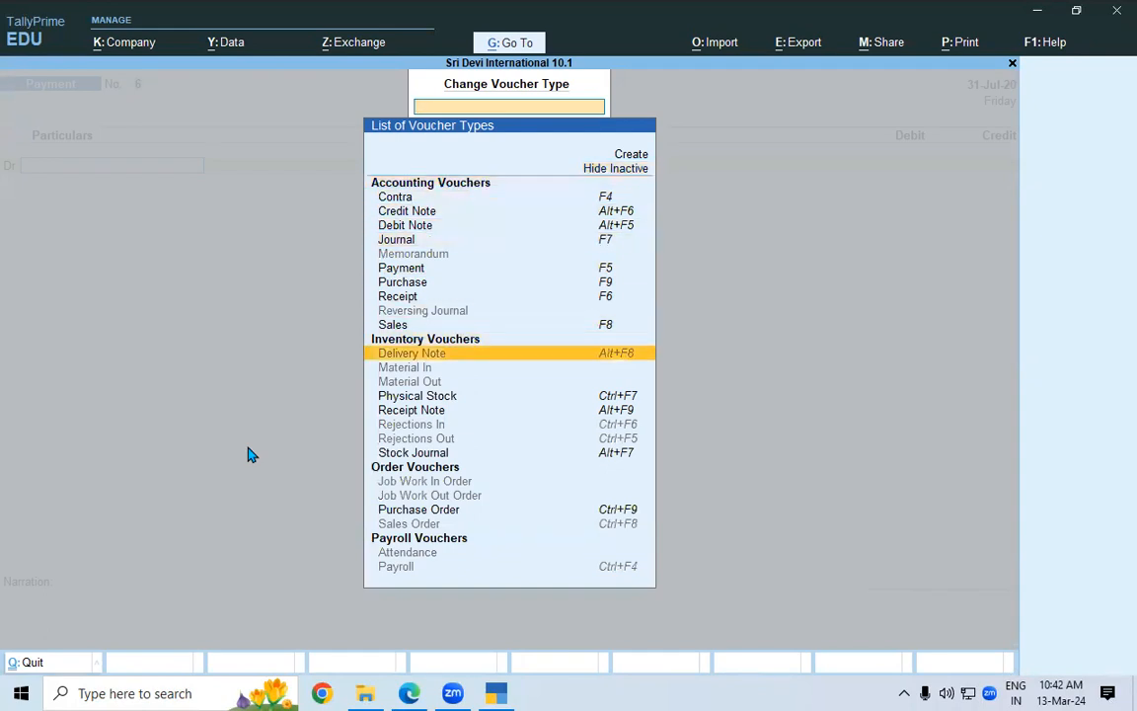
pyautogui.press('Down')
pyautogui.press('Down')
pyautogui.press('Down')
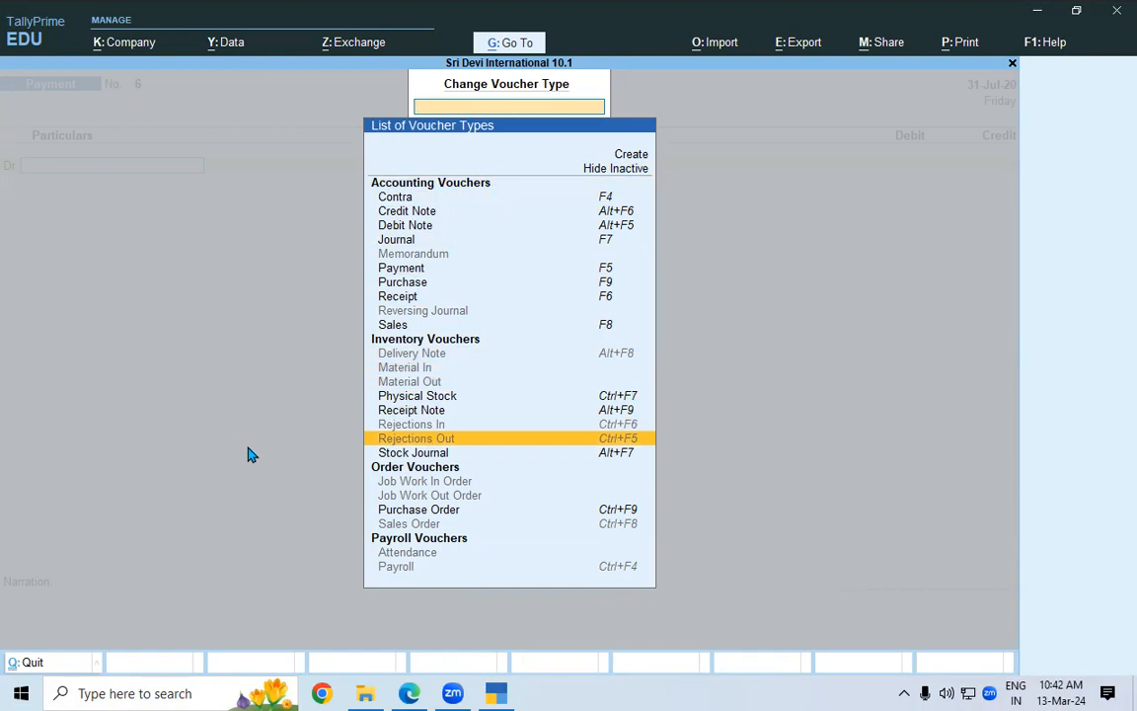
pyautogui.press('Return')
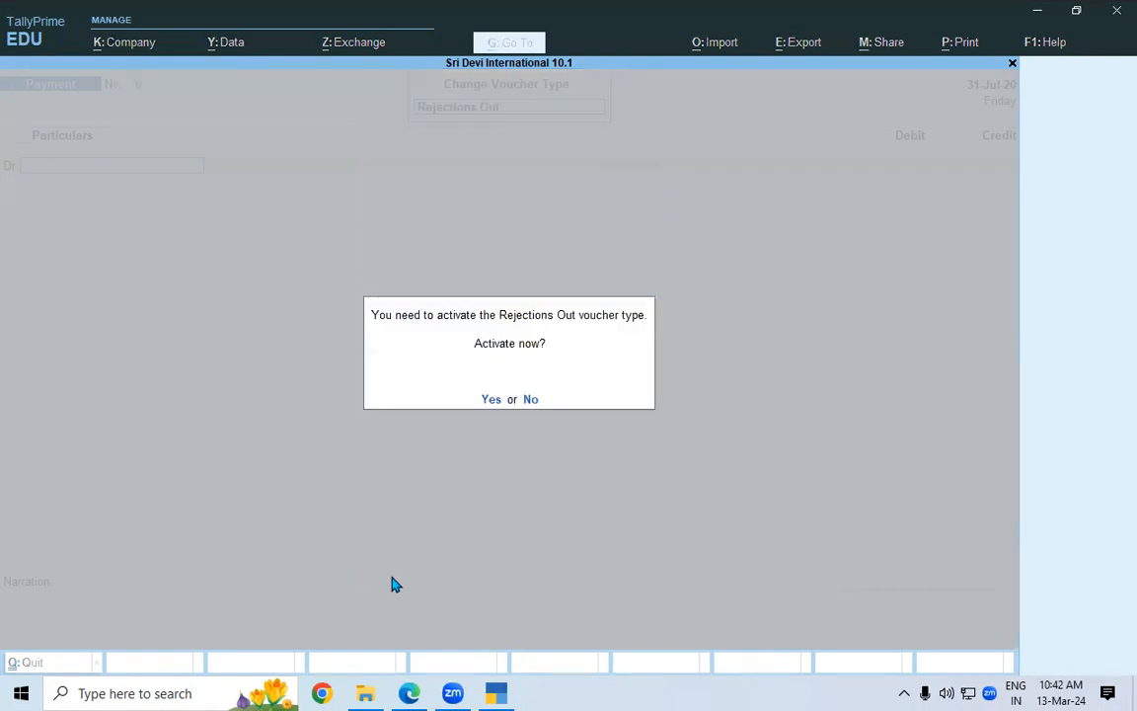
pyautogui.click(491, 399)
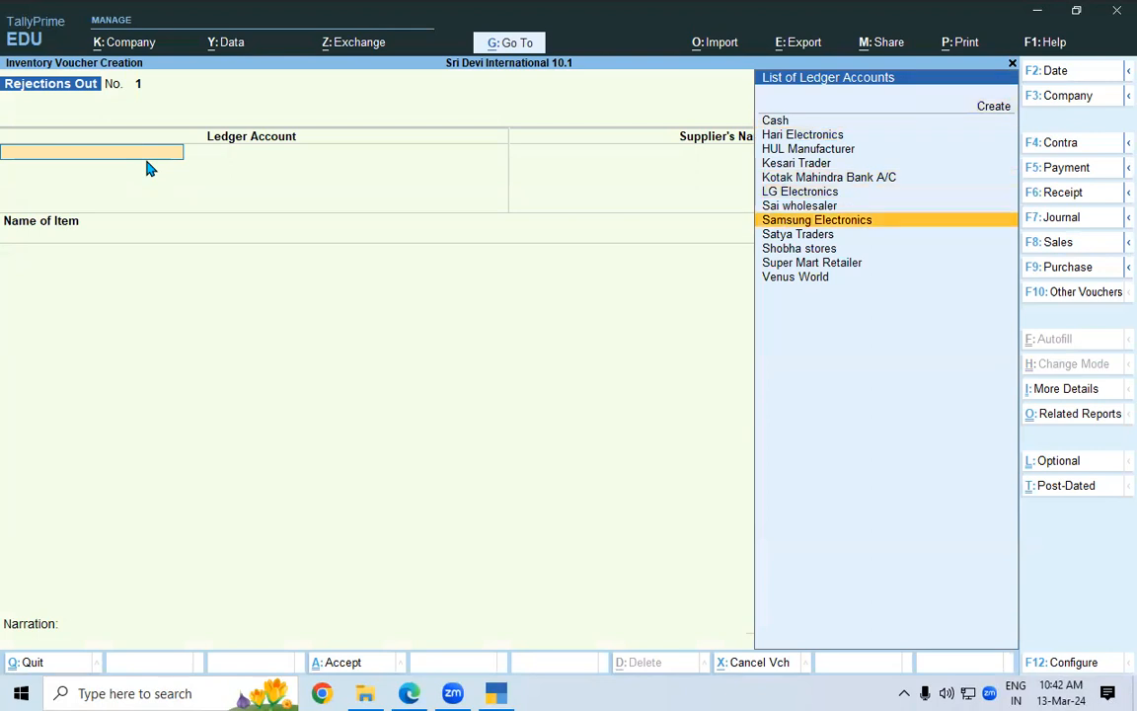
# Step: Select Samsung Electronics as the ledger account and accept its supplier name with the address left blank
pyautogui.press('Return')
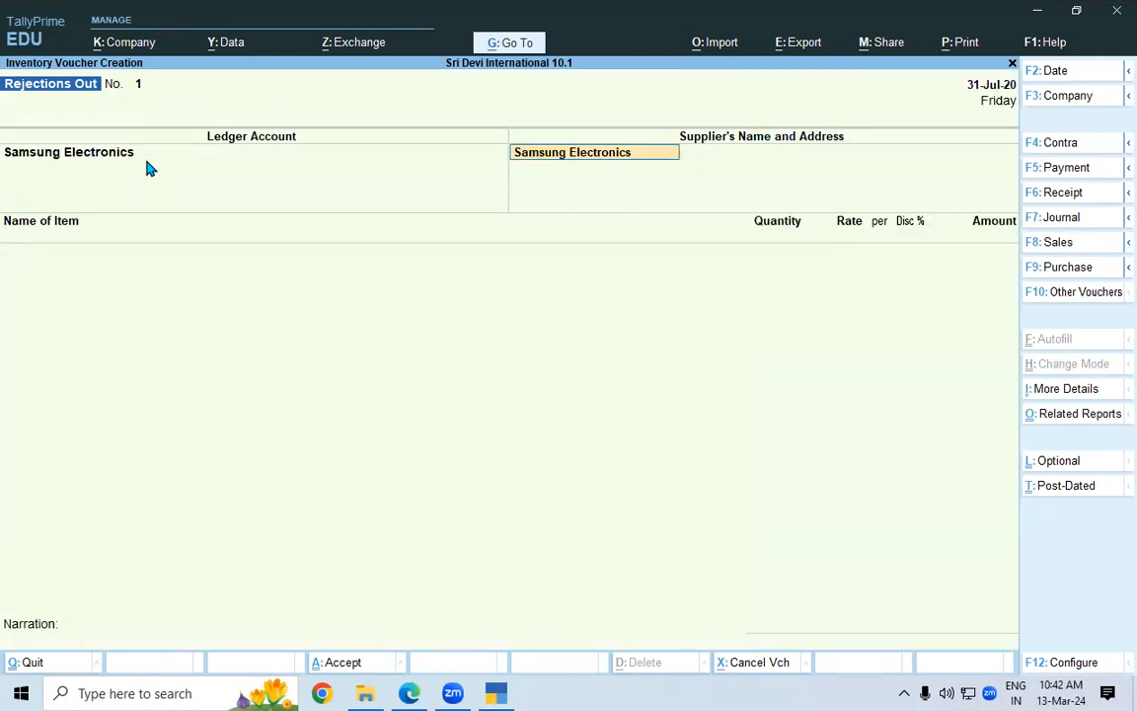
pyautogui.press('Return')
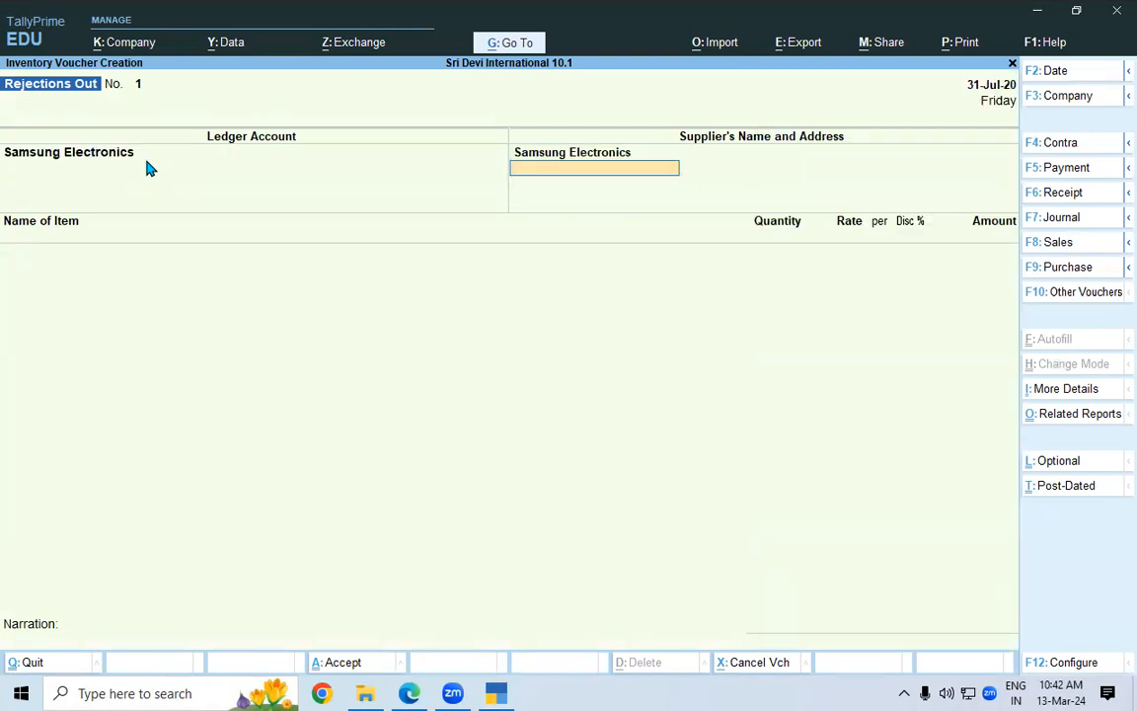
pyautogui.press('Return')
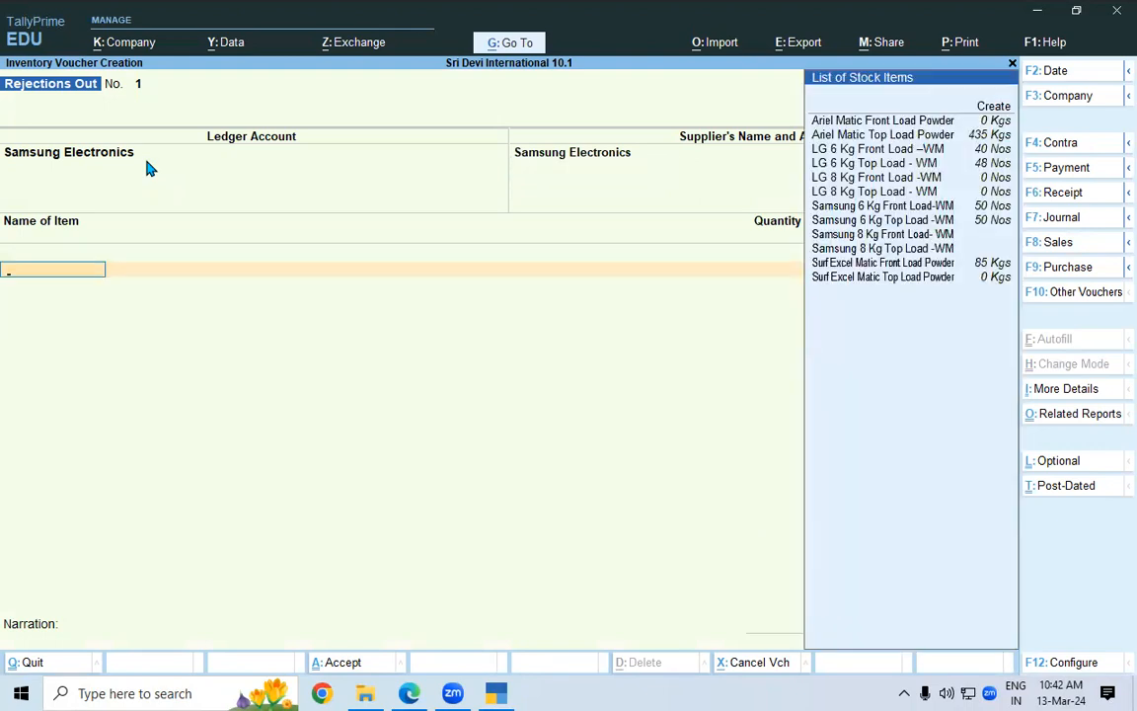
# Step: Underline the 6Kg Front Load item in the PDF lesson's table, and choose Samsung 6 Kg Front Load-WM as the stock item in TallyPrime
pyautogui.hotkey('alt', 'Tab')
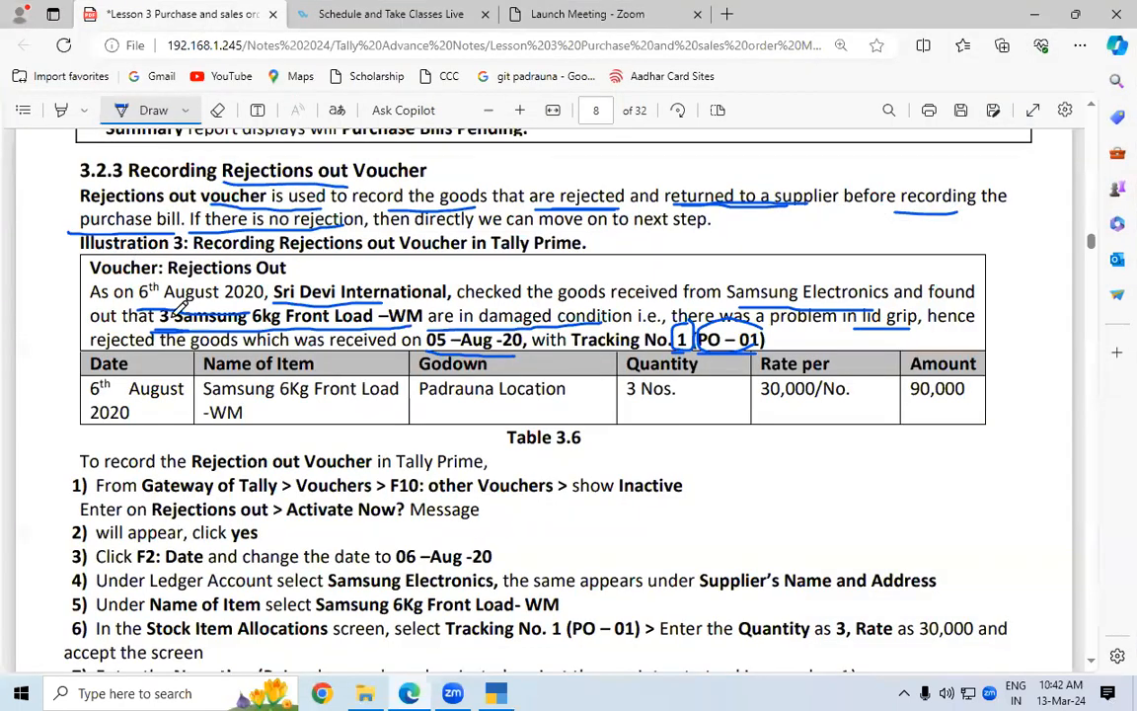
pyautogui.moveTo(279, 400); pyautogui.dragTo(348, 398)
pyautogui.click(493, 693)
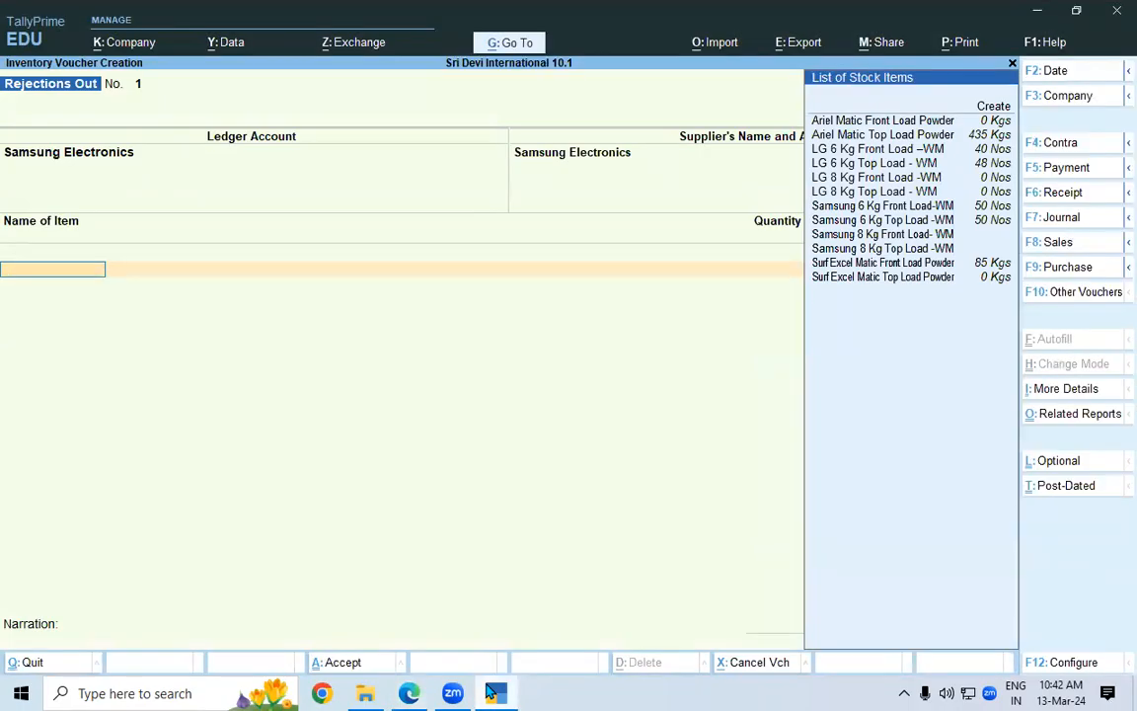
pyautogui.write('SA')
pyautogui.press('Down')
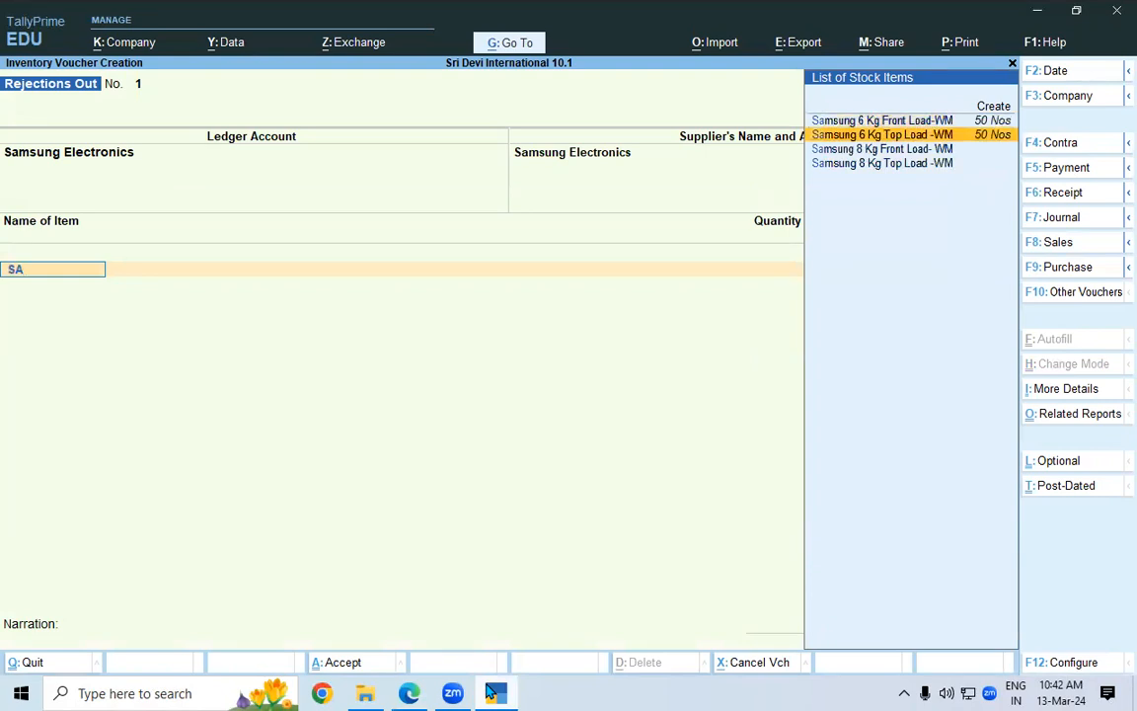
pyautogui.press('Up')
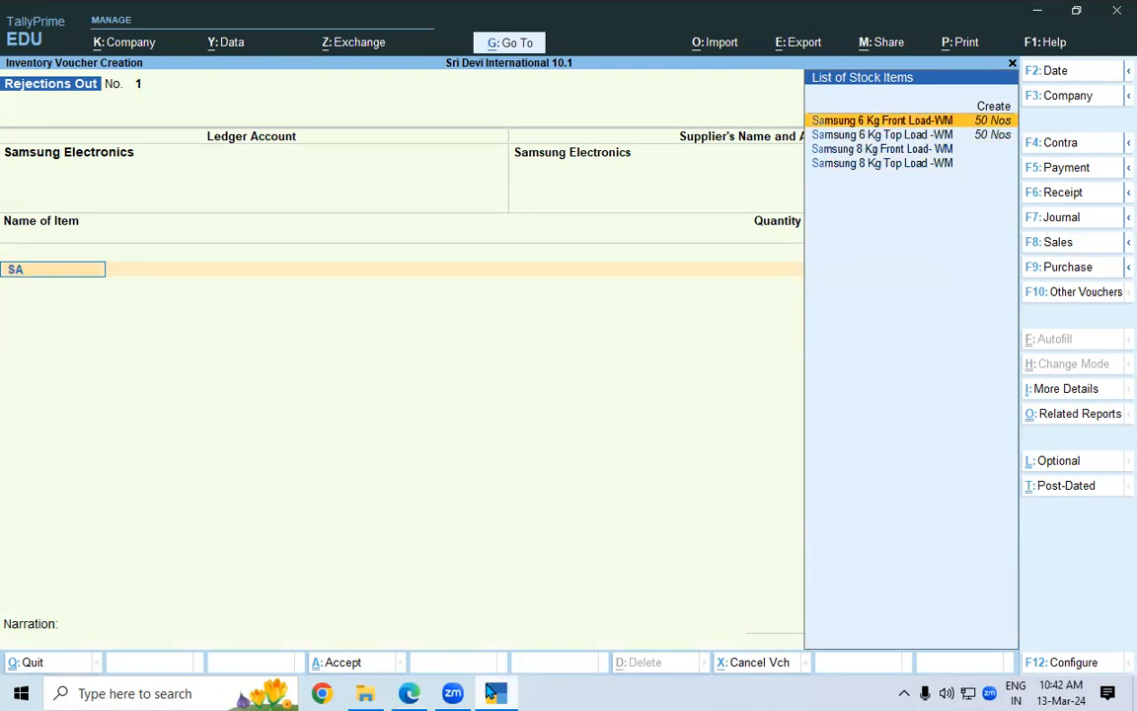
pyautogui.press('Return')
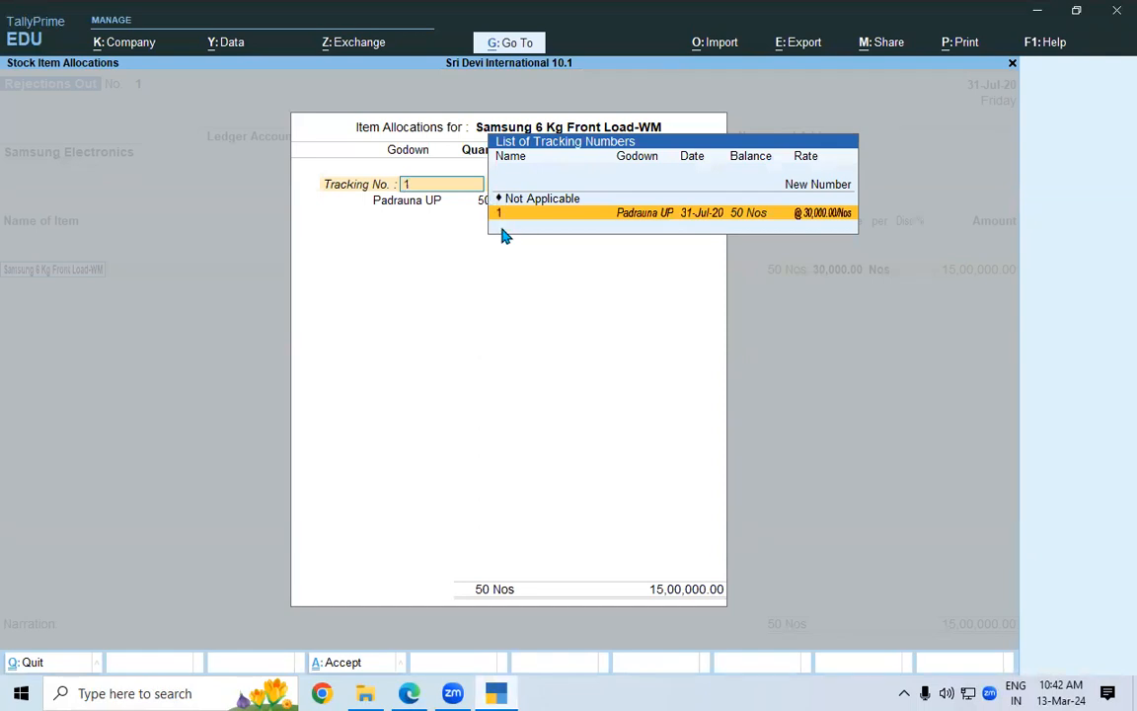
# Step: Allocate the Samsung 6 Kg Front Load-WM item to tracking number 1 and check the allocation against the PDF lesson
pyautogui.press('Return')
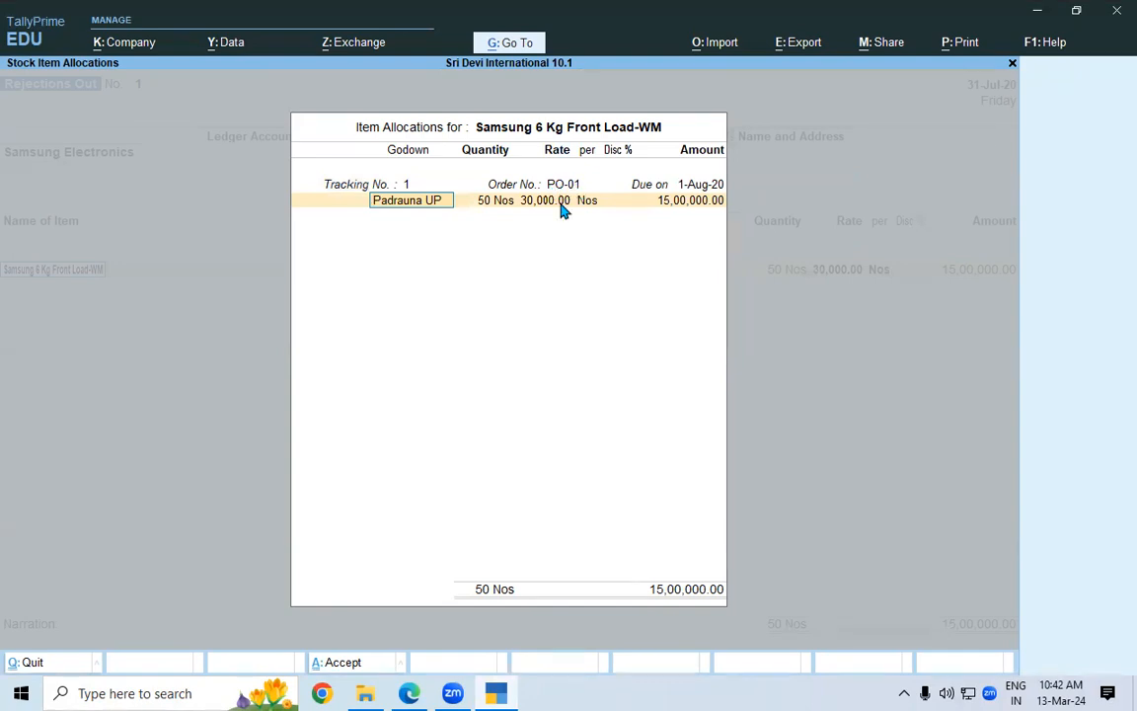
pyautogui.click(411, 693)
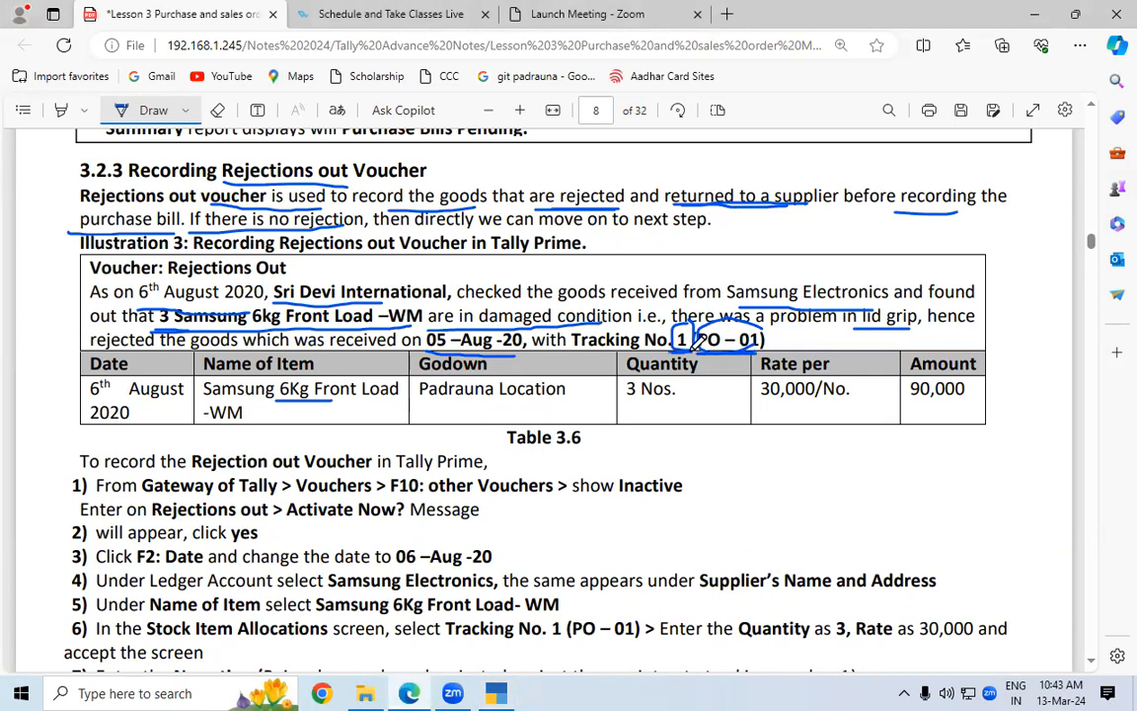
pyautogui.click(499, 693)
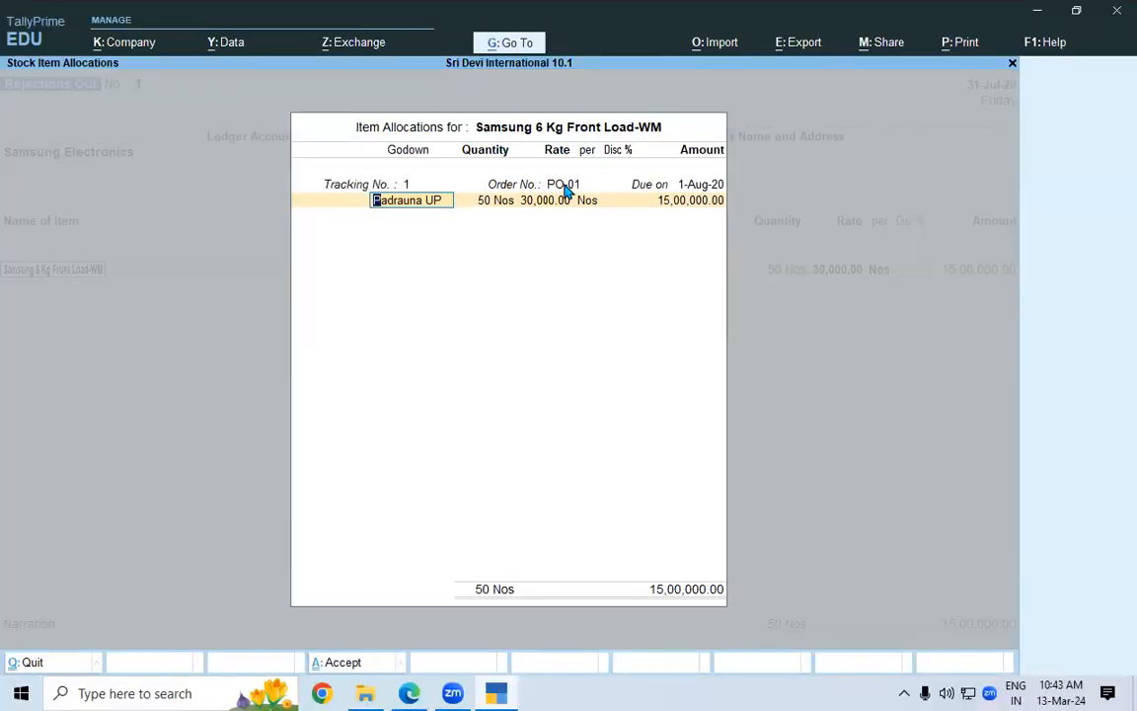
# Step: Keep the Padrauna UP godown, set the returned quantity to 3 Nos, and accept the item allocation at the offered rate
pyautogui.press('Return')
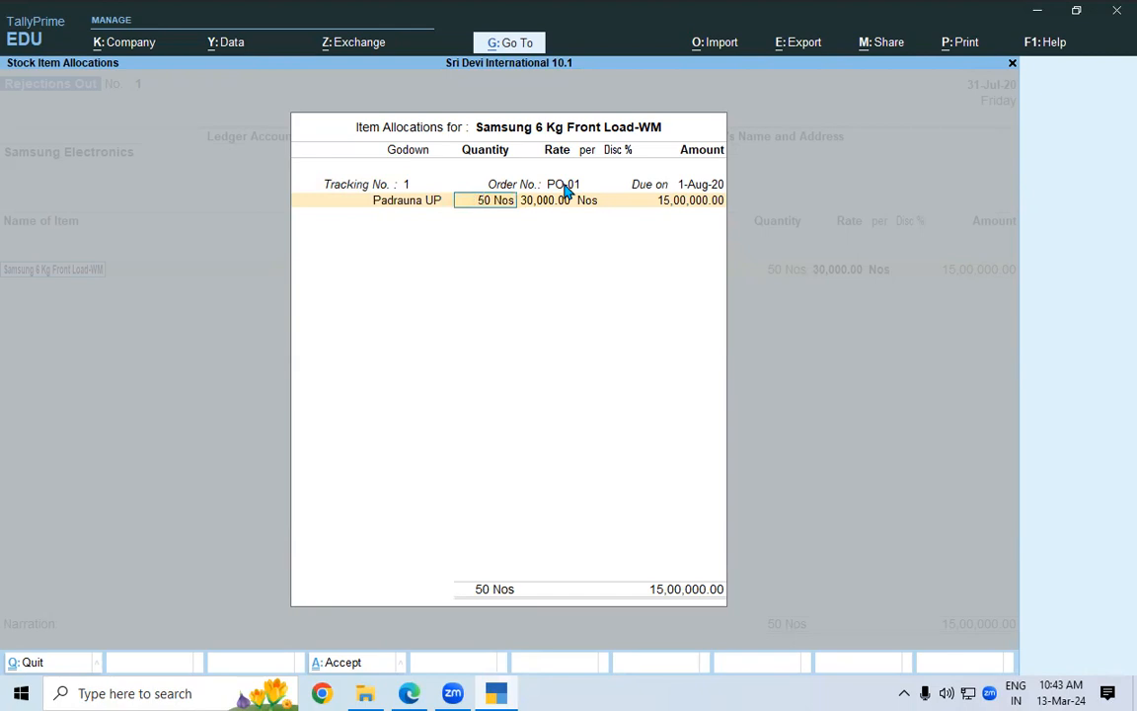
pyautogui.write('3')
pyautogui.press('Return')
pyautogui.press('Return')
pyautogui.press('Return')
pyautogui.press('Return')
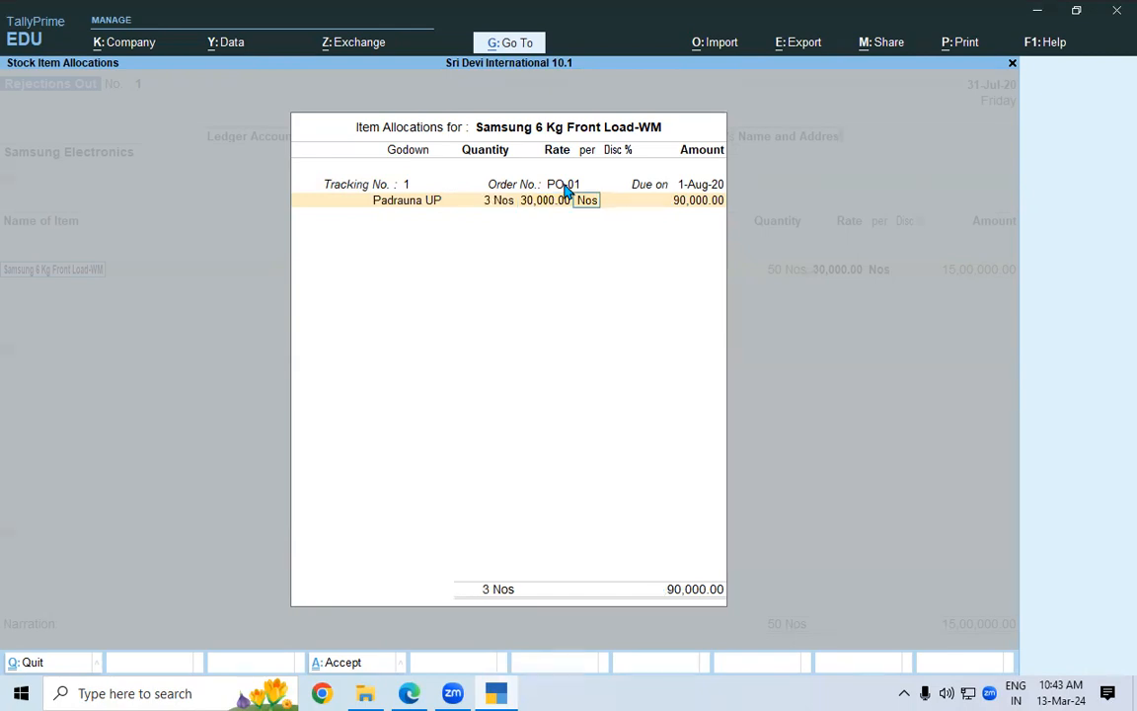
pyautogui.press('Return')
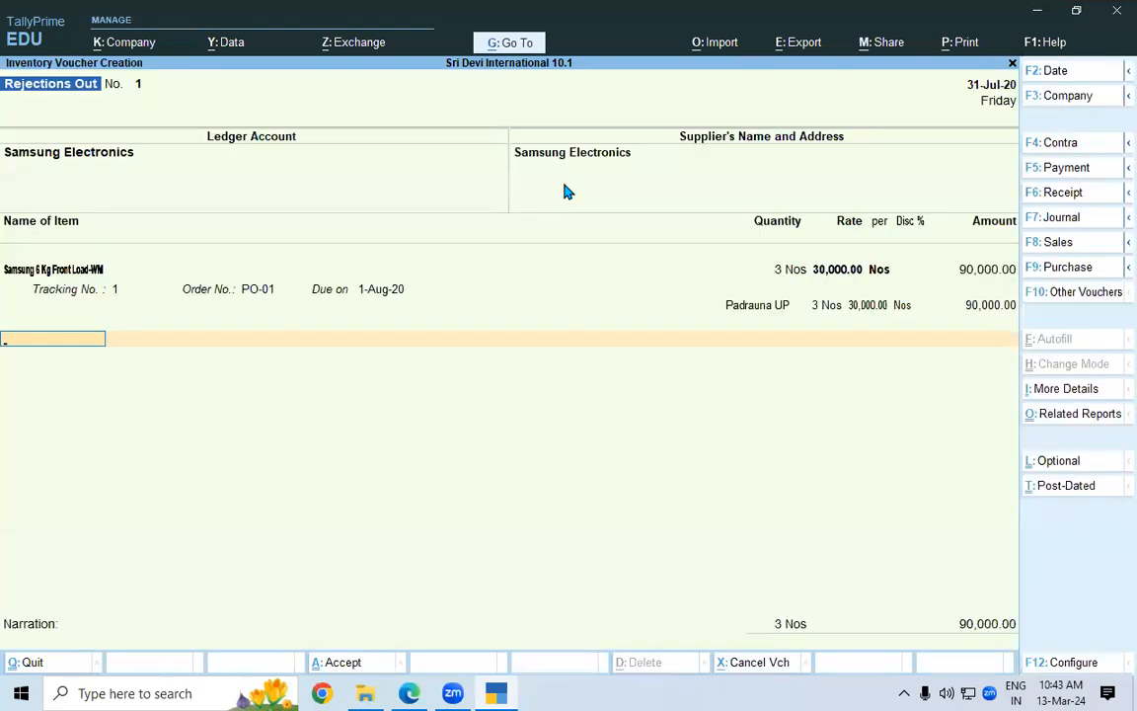
# Step: End the item list, leave the narration blank and save the Rejections Out voucher
pyautogui.press('Return')
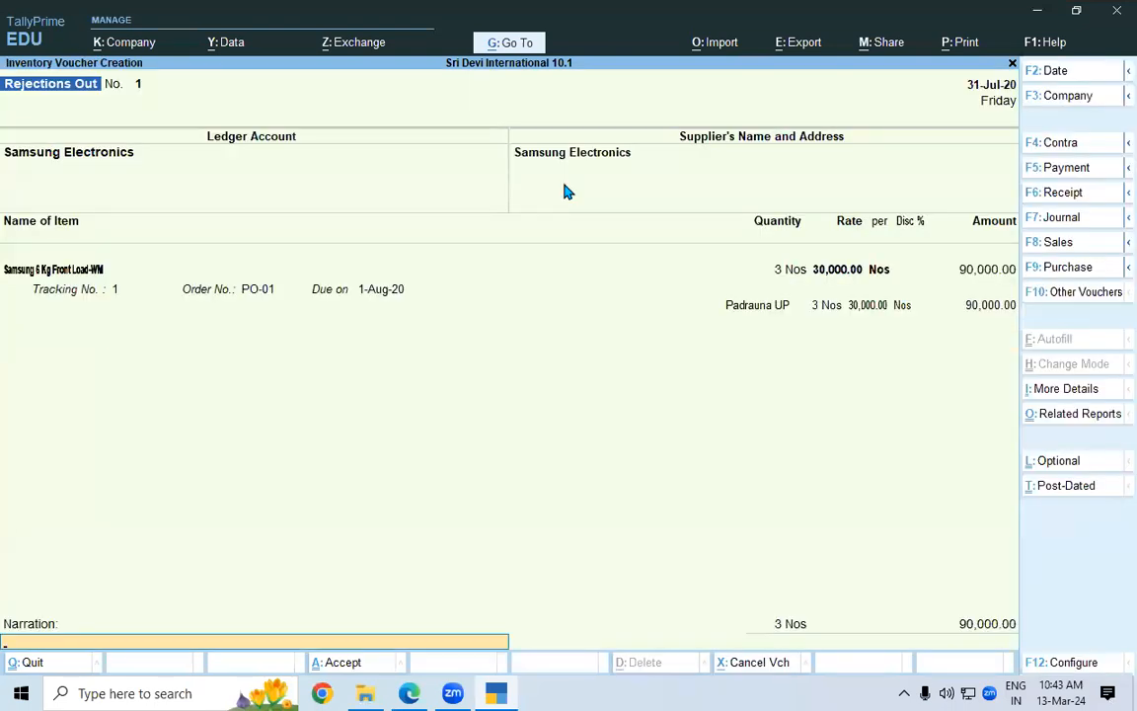
pyautogui.press('Return')
pyautogui.press('Return')
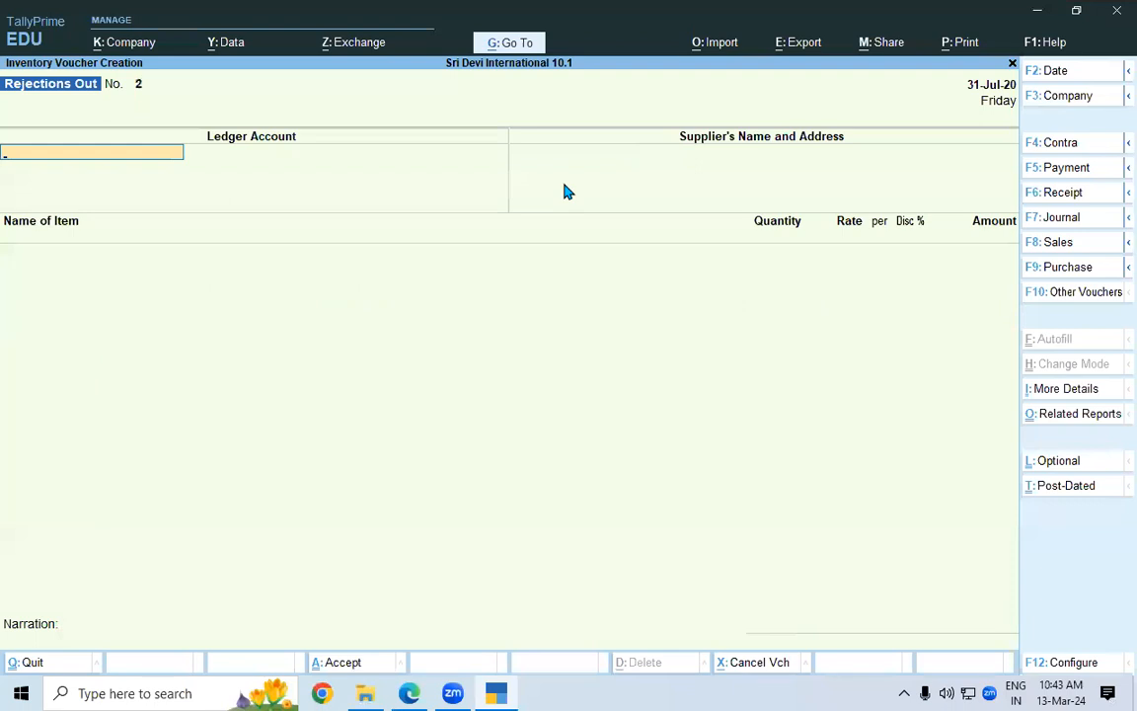
# Step: Find the instructions for viewing pending purchase bills in the PDF lesson, underline the report name Purchase Bills Pending, and return to TallyPrime
pyautogui.click(411, 693)
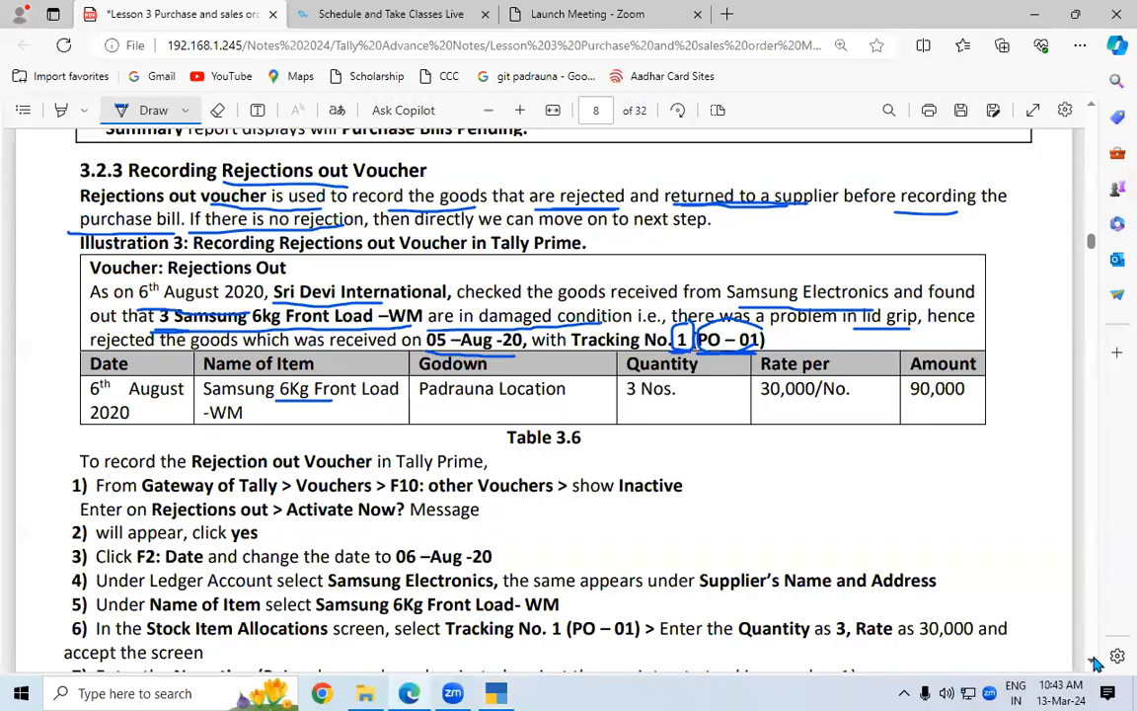
pyautogui.scroll(-5, 1090, 642)
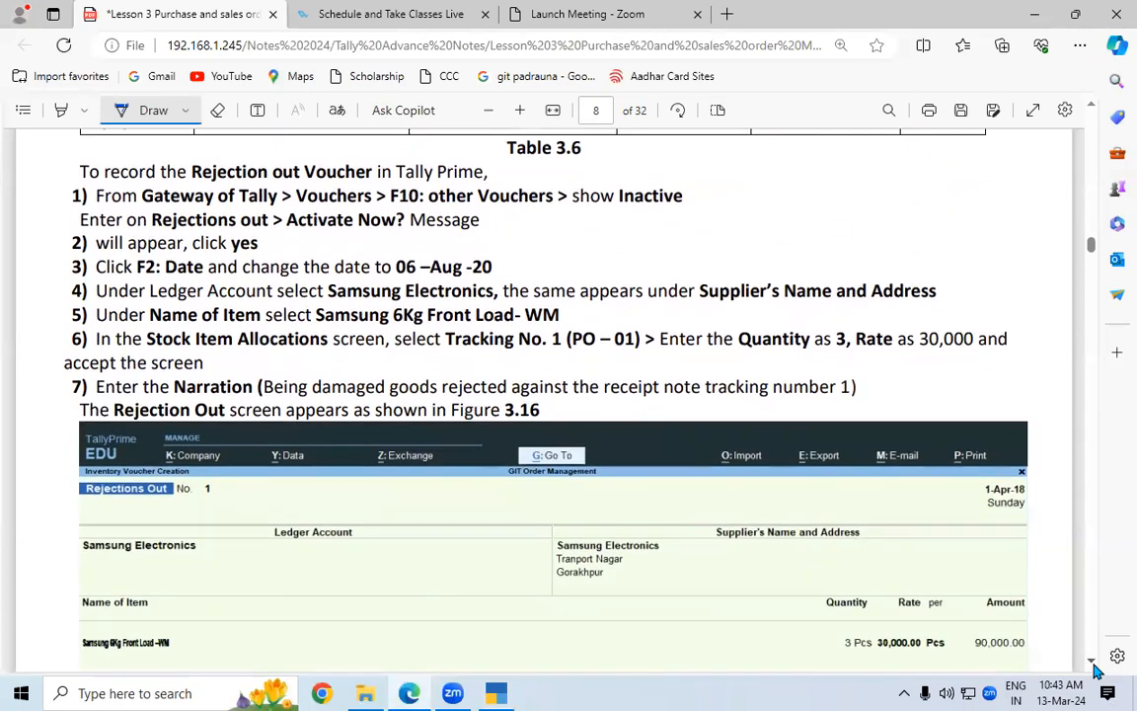
pyautogui.scroll(-5, 1094, 670)
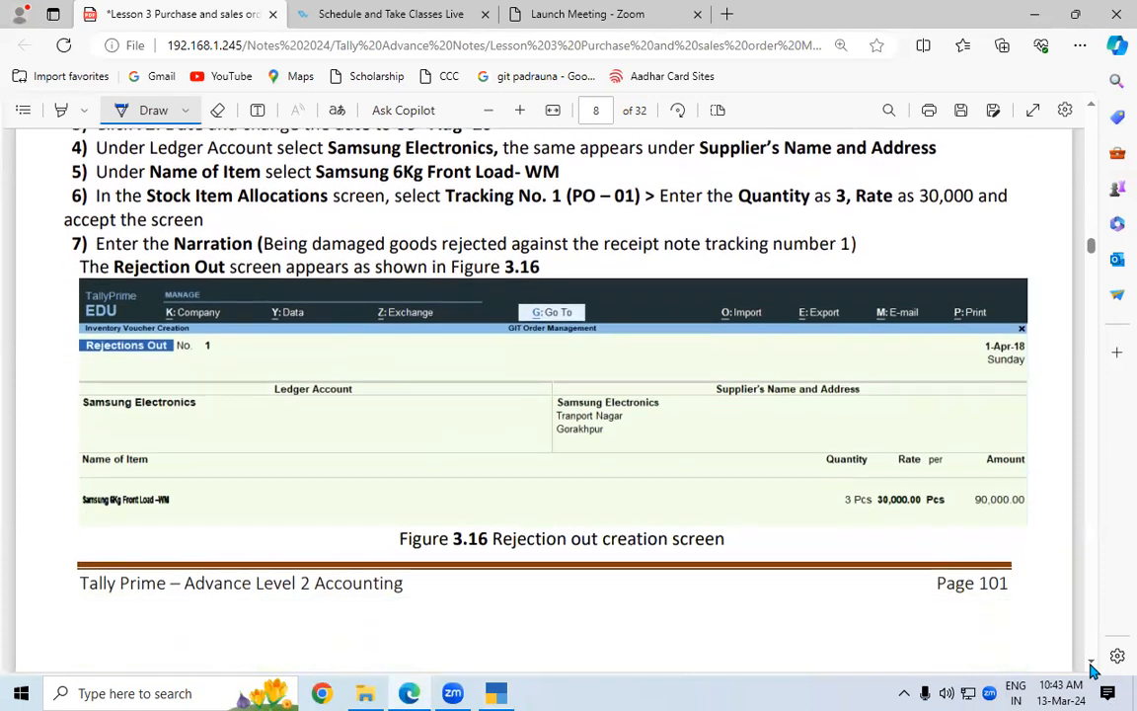
pyautogui.scroll(-6, 1092, 670)
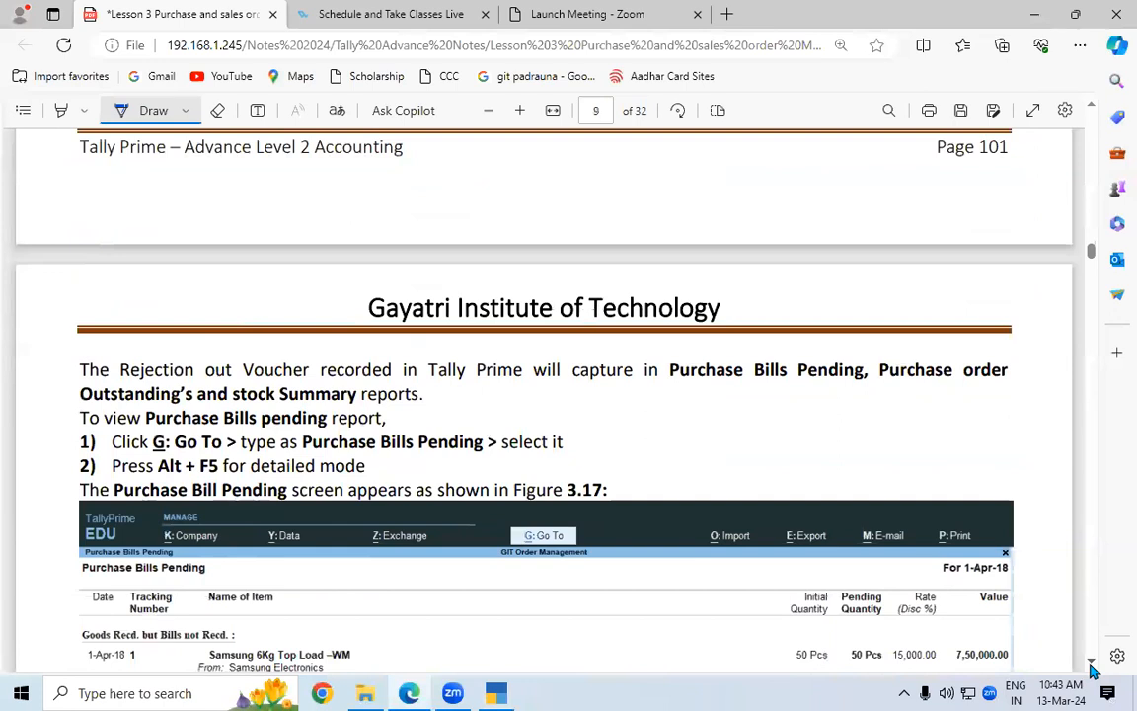
pyautogui.scroll(-4, 1092, 671)
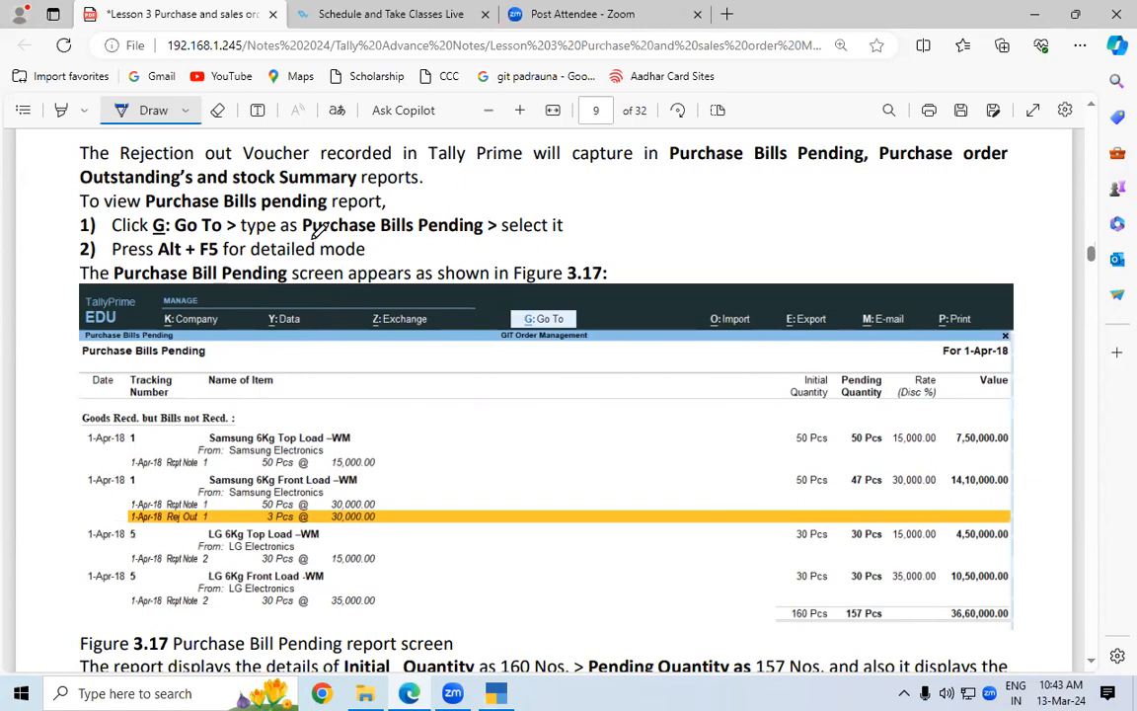
pyautogui.moveTo(302, 235); pyautogui.dragTo(482, 234)
pyautogui.click(497, 692)
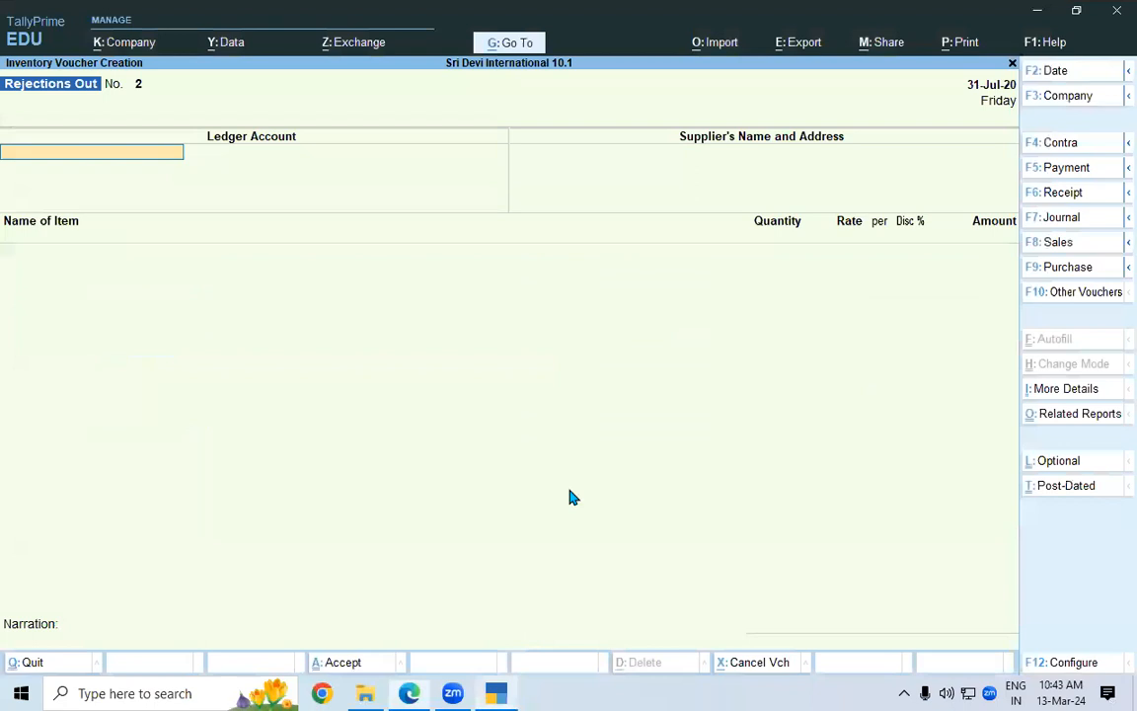
# Step: Open the Purchase Bills Pending report and select the Samsung 6 Kg Front Load-WM entry to review its pending quantity
pyautogui.click(523, 46)
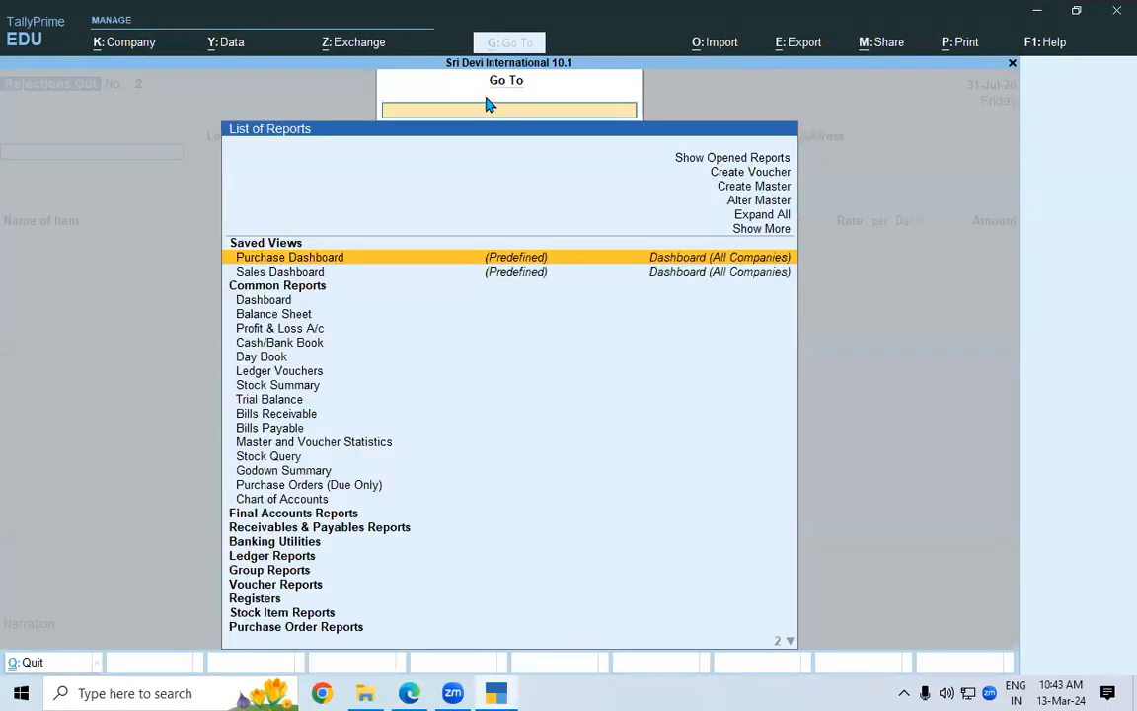
pyautogui.write('PU')
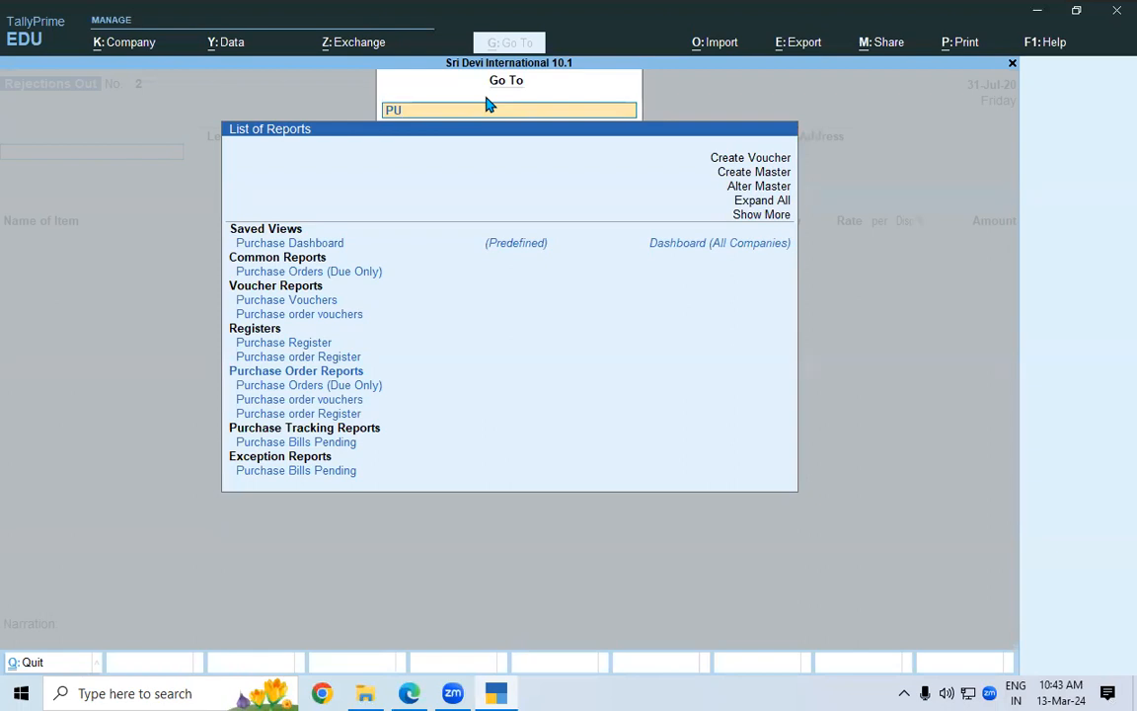
pyautogui.press('Down')
pyautogui.press('Down')
pyautogui.press('Down')
pyautogui.press('Down')
pyautogui.press('Down')
pyautogui.press('Down')
pyautogui.press('Down')
pyautogui.press('Down')
pyautogui.press('Down')
pyautogui.press('Down')
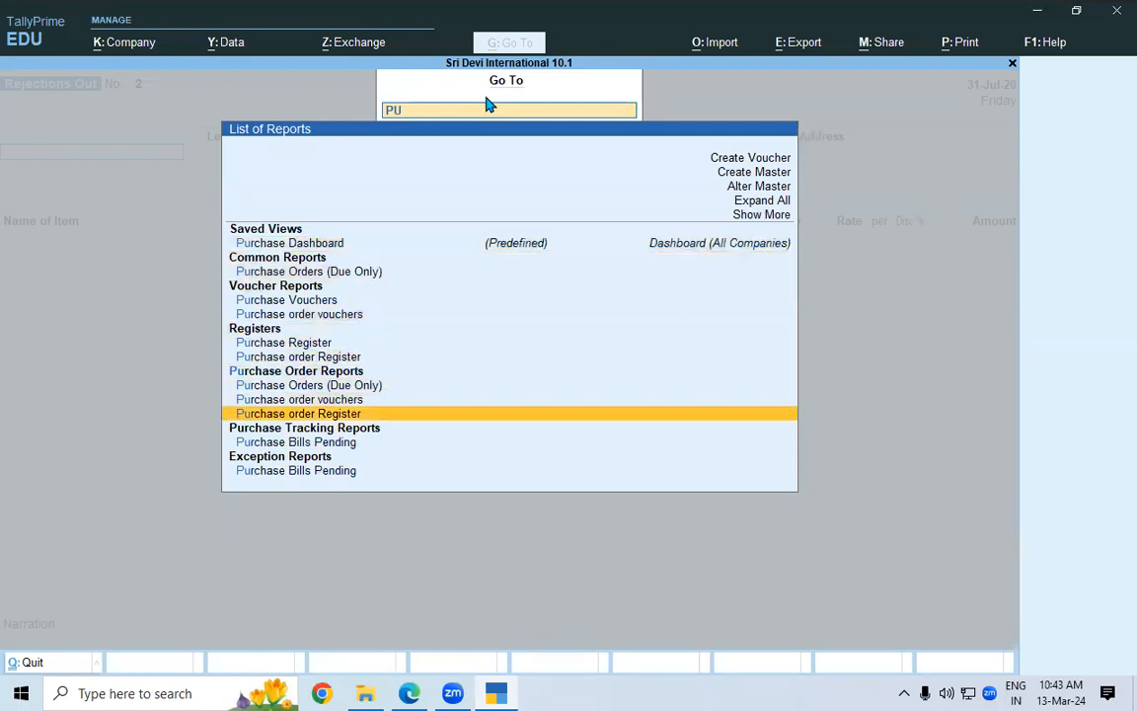
pyautogui.press('Return')
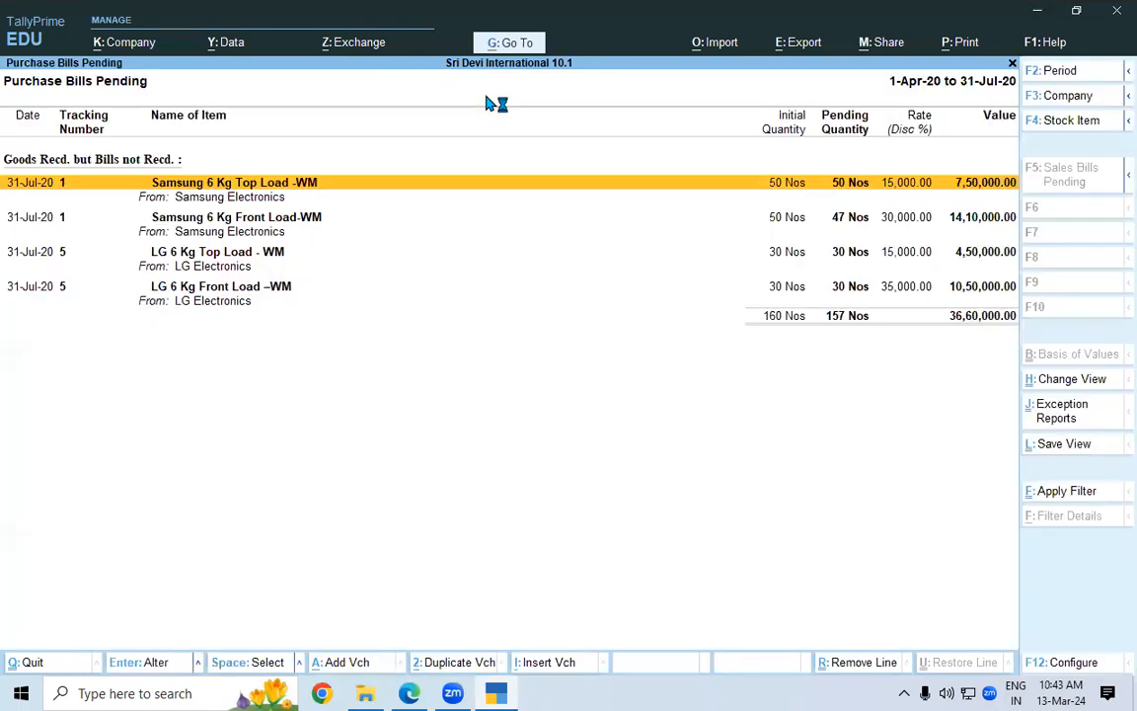
pyautogui.click(237, 212)
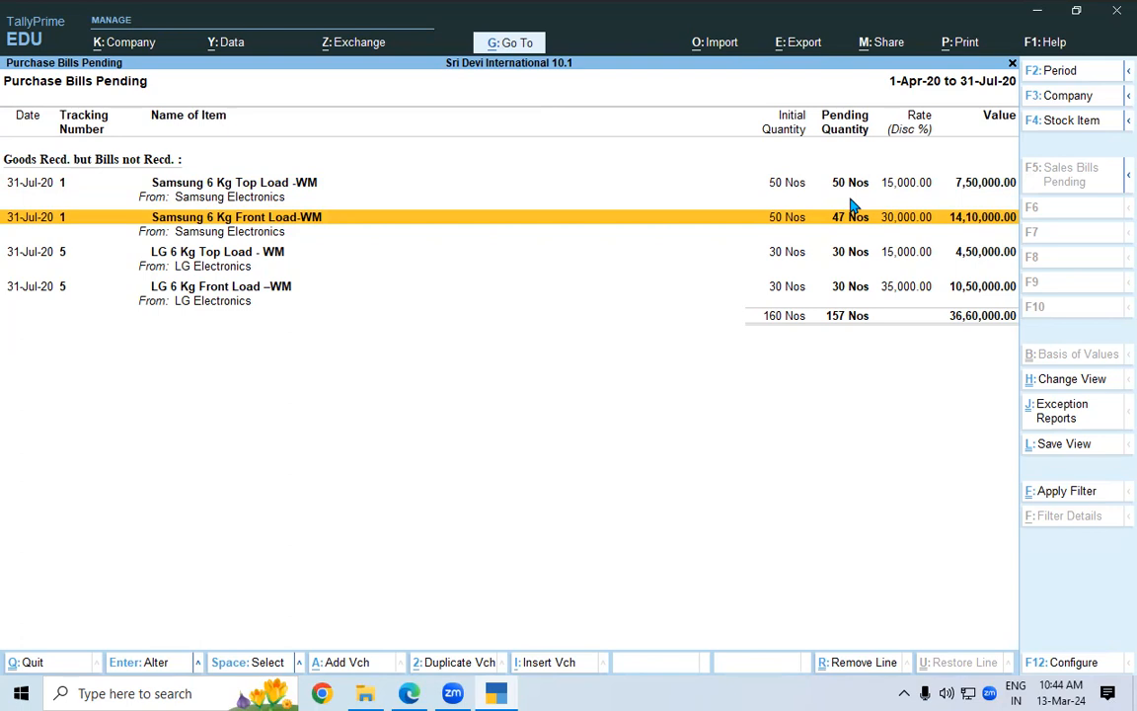
# Step: Go to section 3.2.4 of the PDF lesson, underline its heading Recording Purchase Voucher, and return to TallyPrime
pyautogui.click(409, 693)
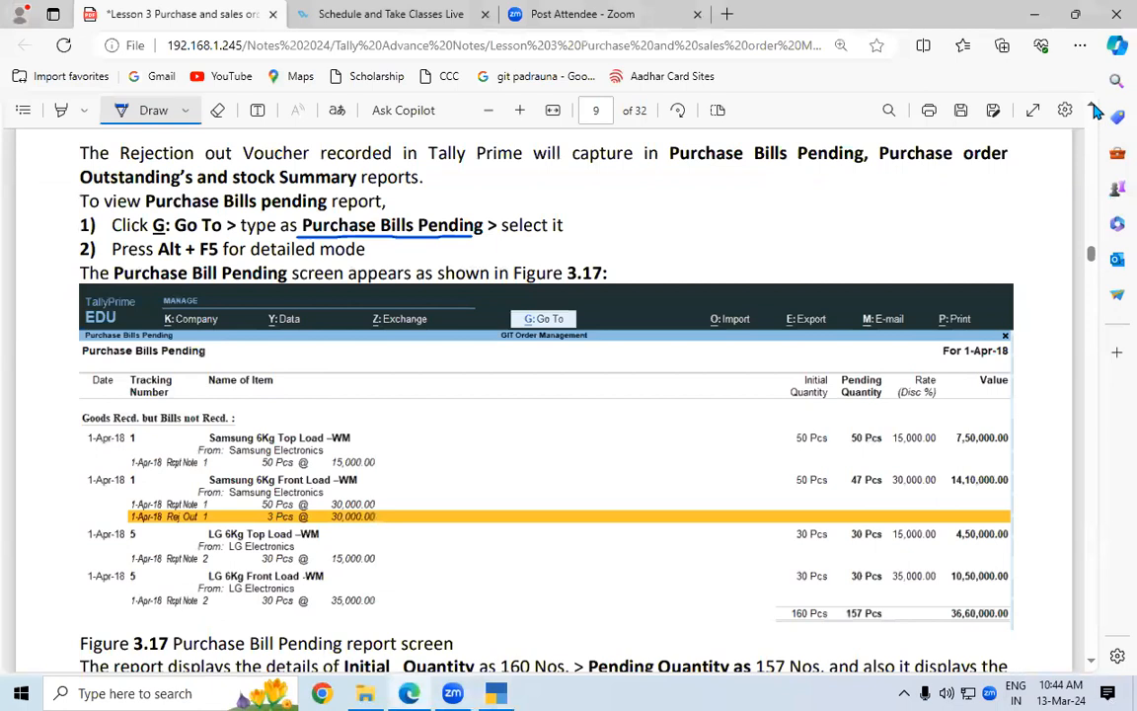
pyautogui.scroll(5, 1078, 356)
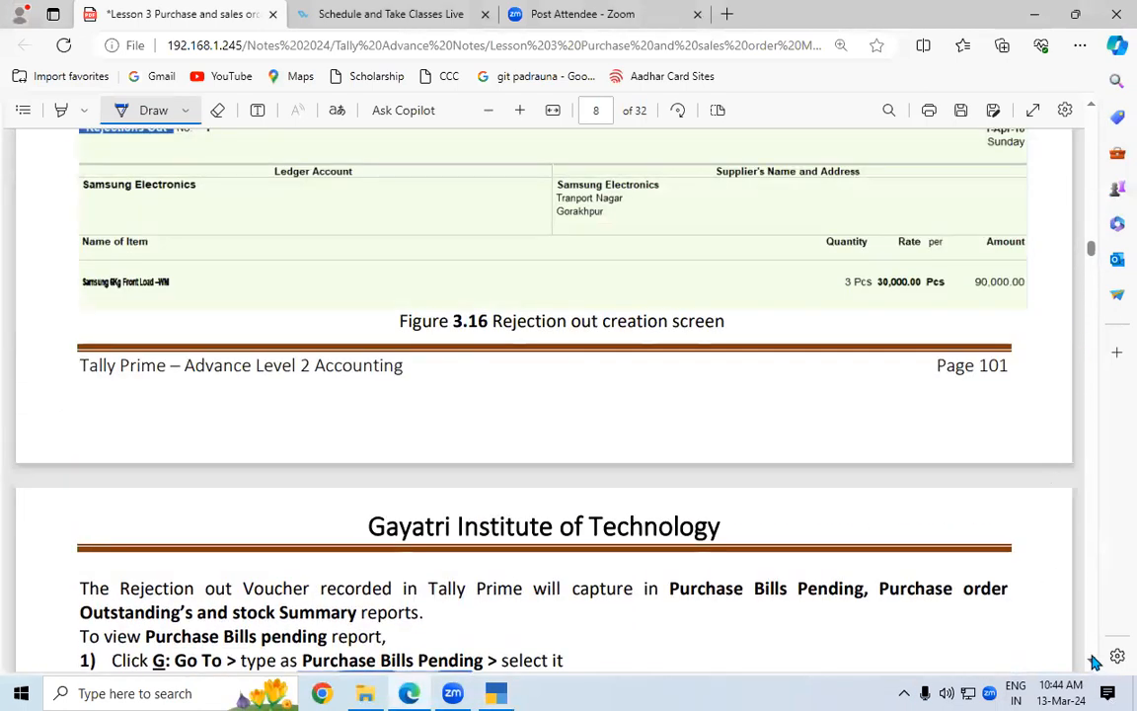
pyautogui.scroll(-8, 1094, 662)
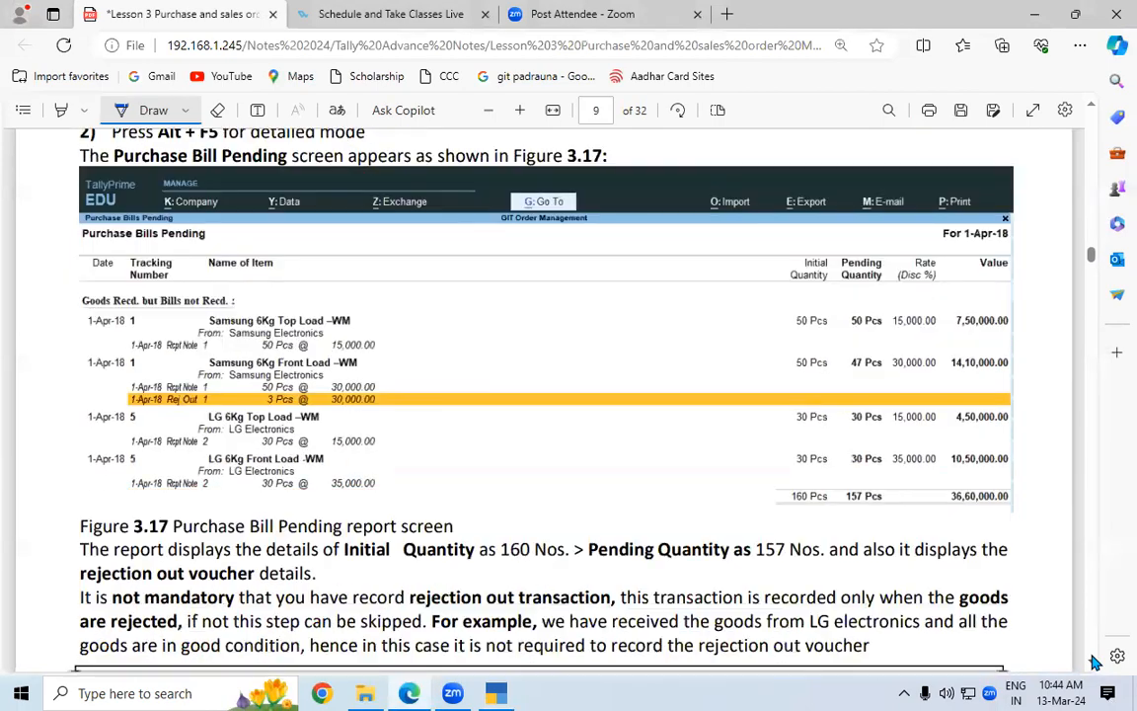
pyautogui.scroll(-4, 1095, 661)
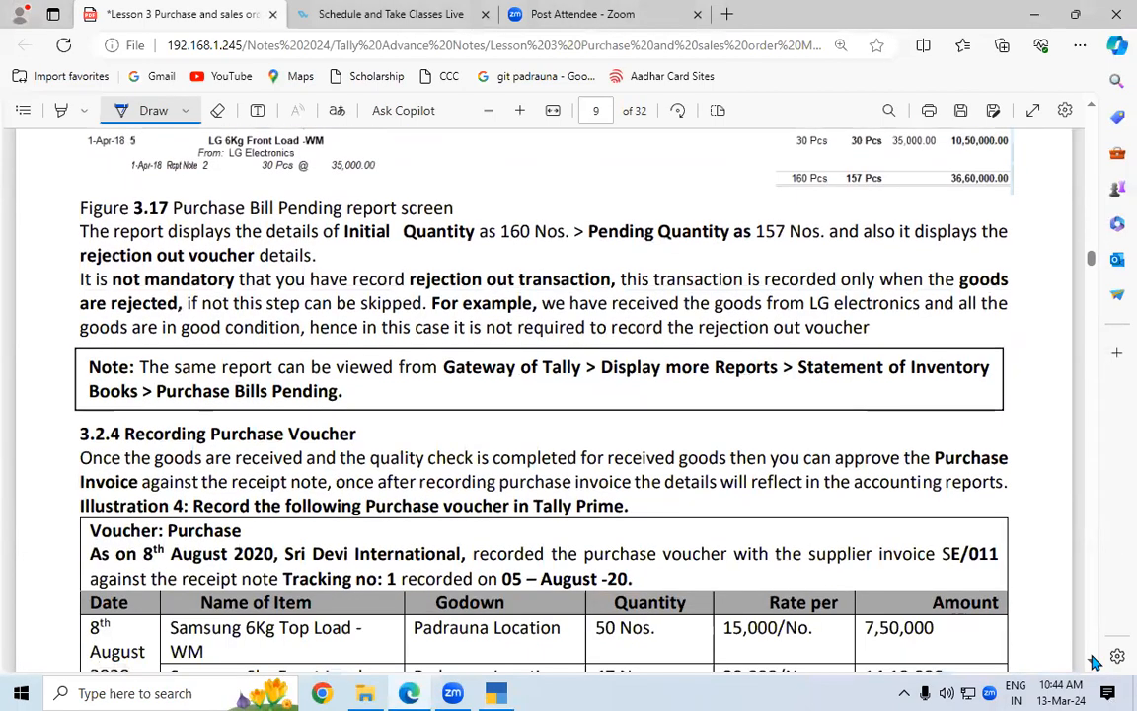
pyautogui.scroll(-1, 1095, 662)
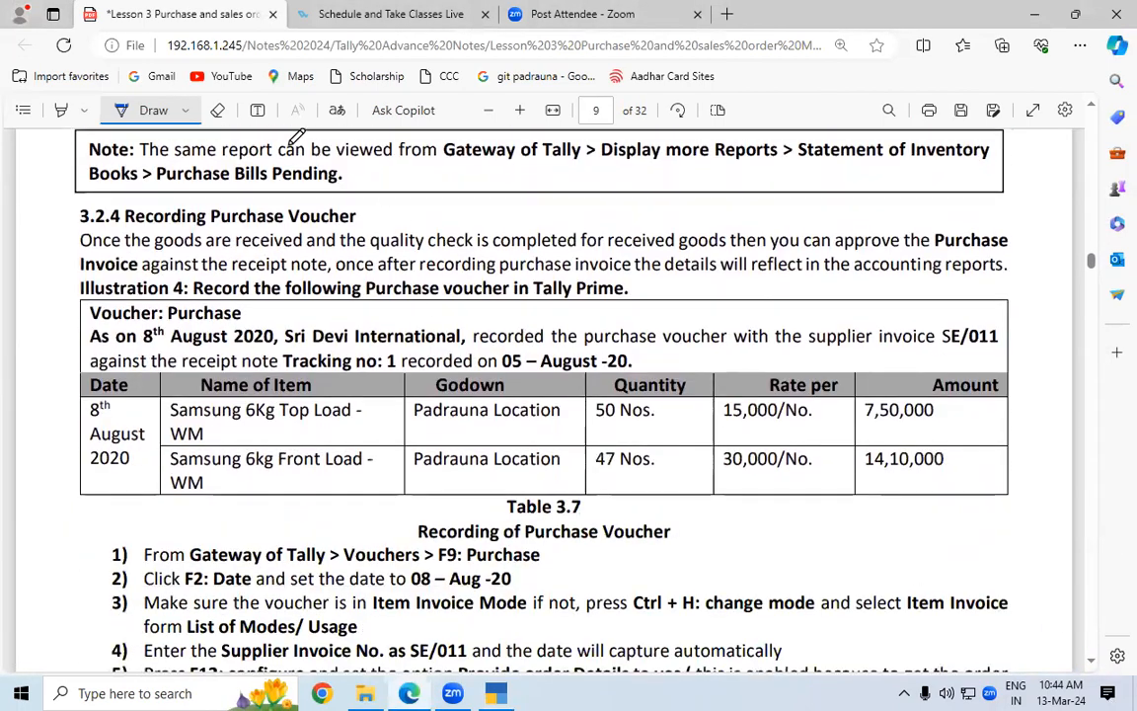
pyautogui.moveTo(131, 222); pyautogui.dragTo(287, 223)
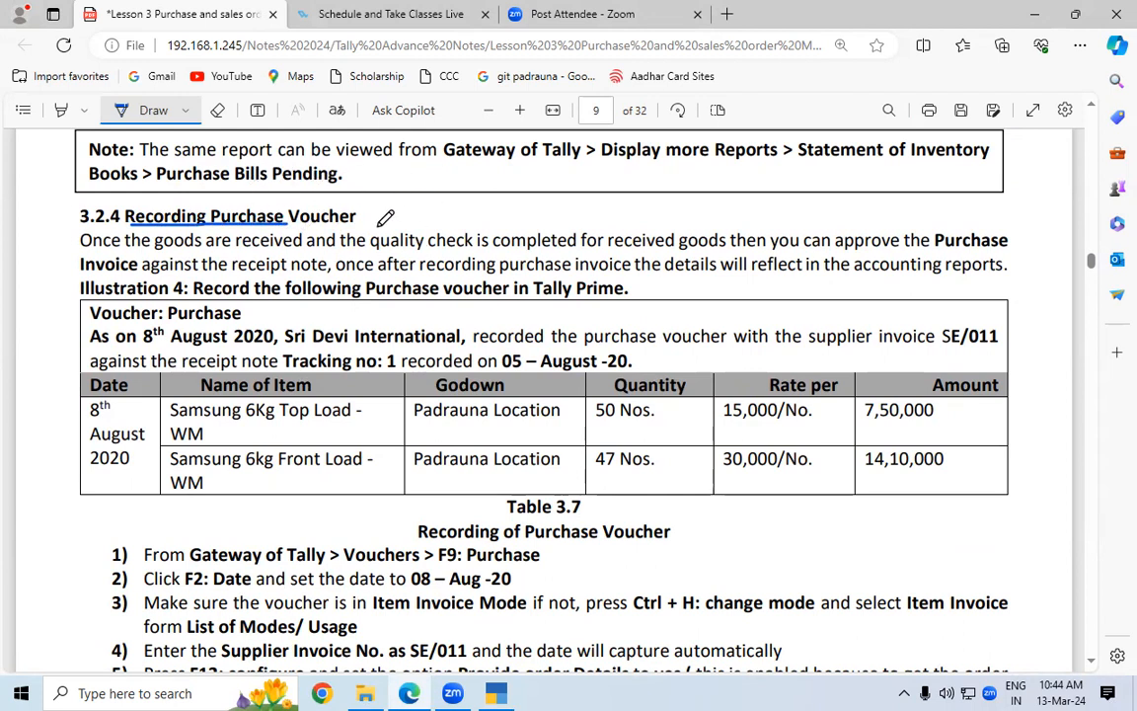
pyautogui.moveTo(287, 225); pyautogui.dragTo(343, 223)
pyautogui.click(496, 693)
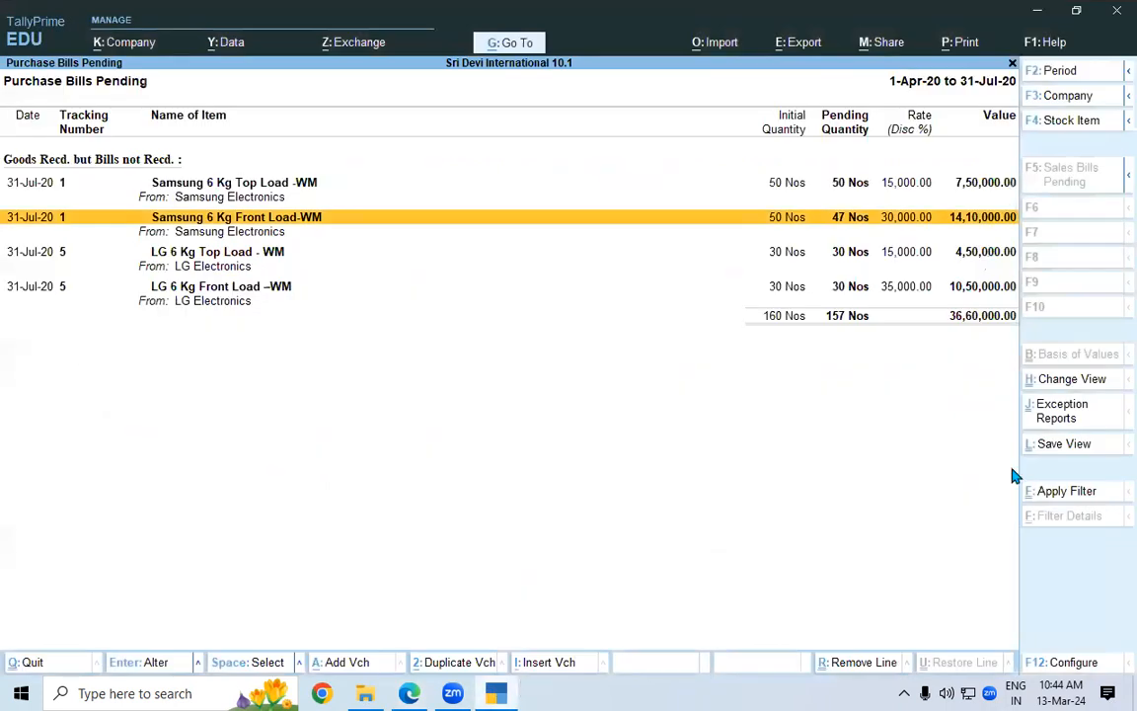
# Step: Close the Purchase Bills Pending report and switch the voucher entry to a Purchase voucher
pyautogui.press('Escape')
pyautogui.press('Return')
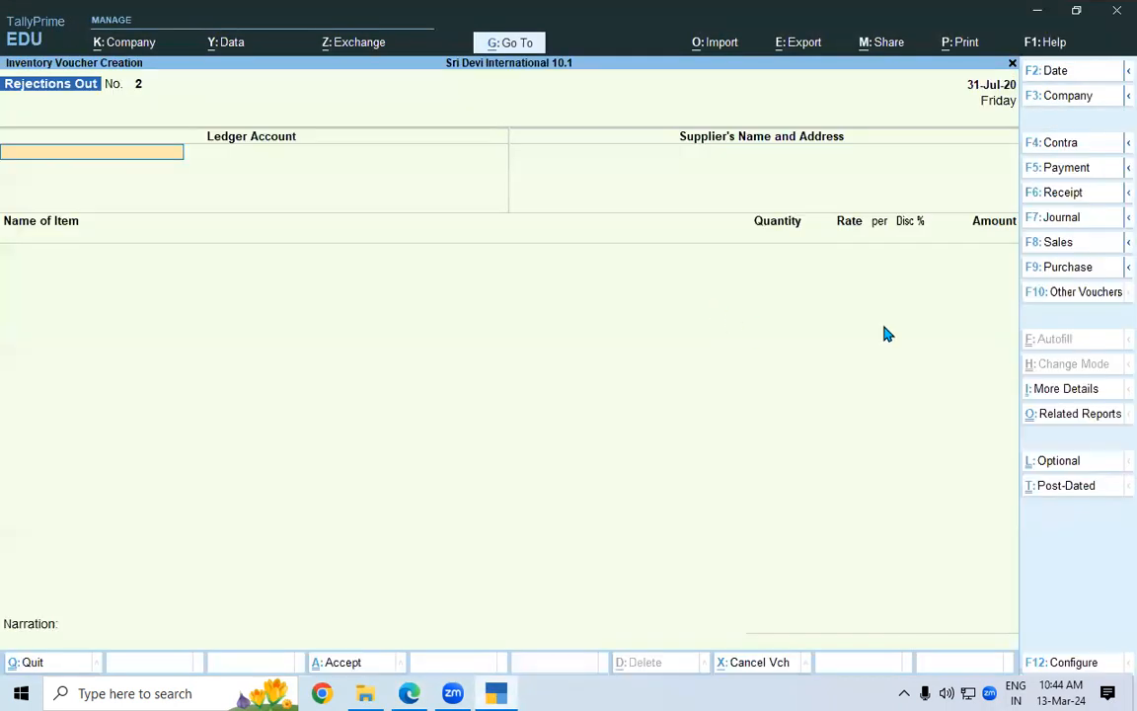
pyautogui.click(1087, 267)
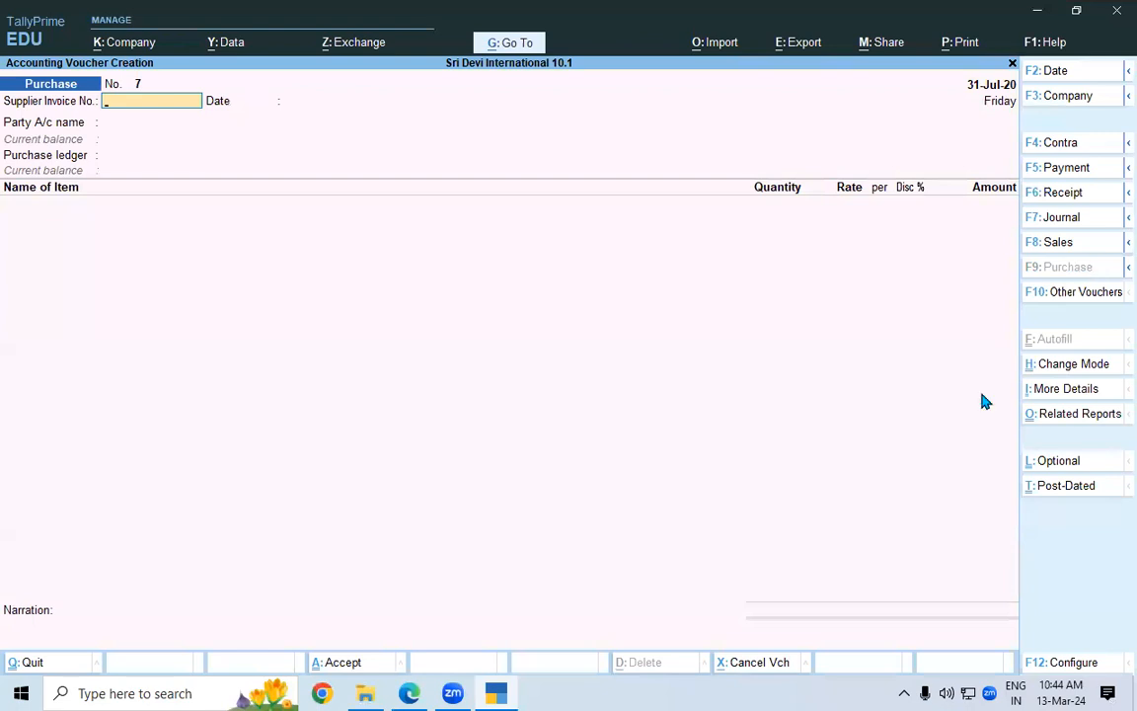
# Step: Underline the supplier invoice number SE/011 in the purchase voucher illustration of the PDF lesson
pyautogui.click(410, 689)
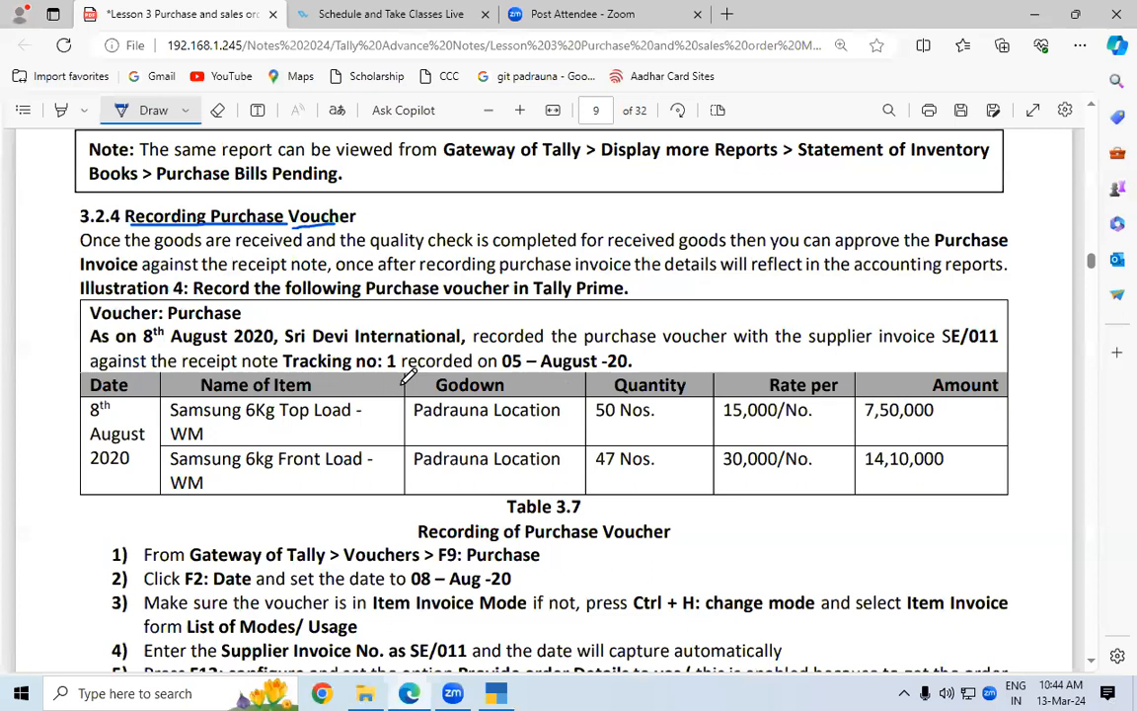
pyautogui.moveTo(943, 345); pyautogui.dragTo(1001, 342)
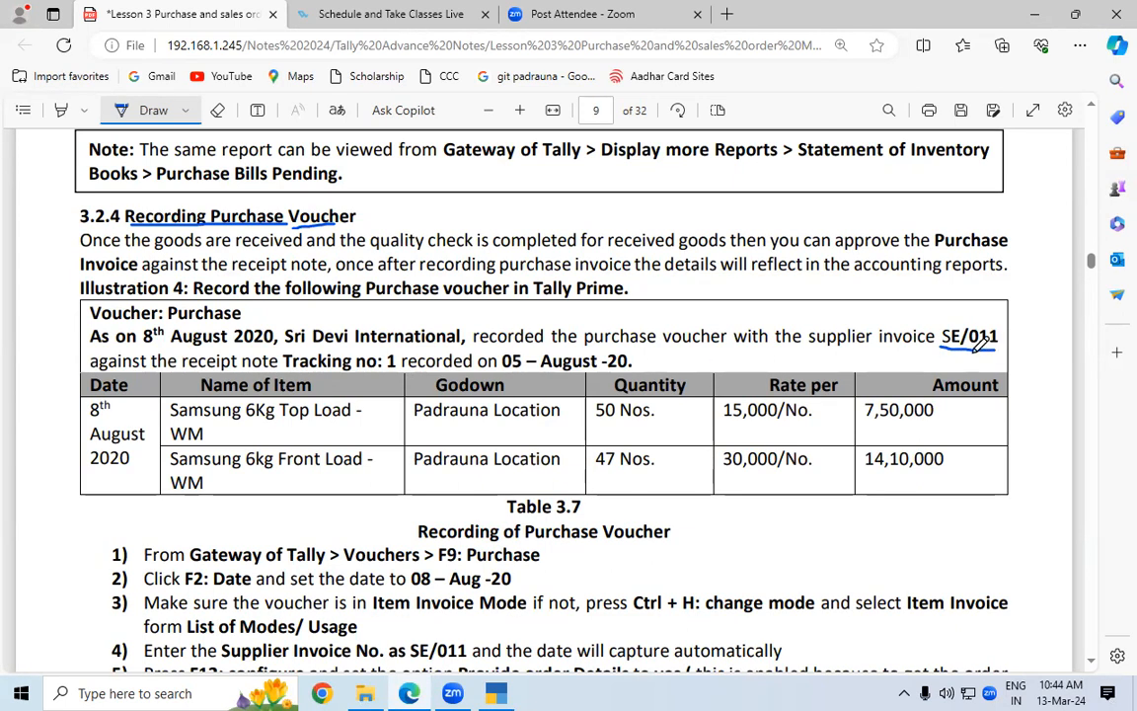
# Step: Switch to TallyPrime, enter SE/011 as the purchase voucher's supplier invoice number, and accept 31-Jul-20 as its date
pyautogui.hotkey('alt', 'Tab')
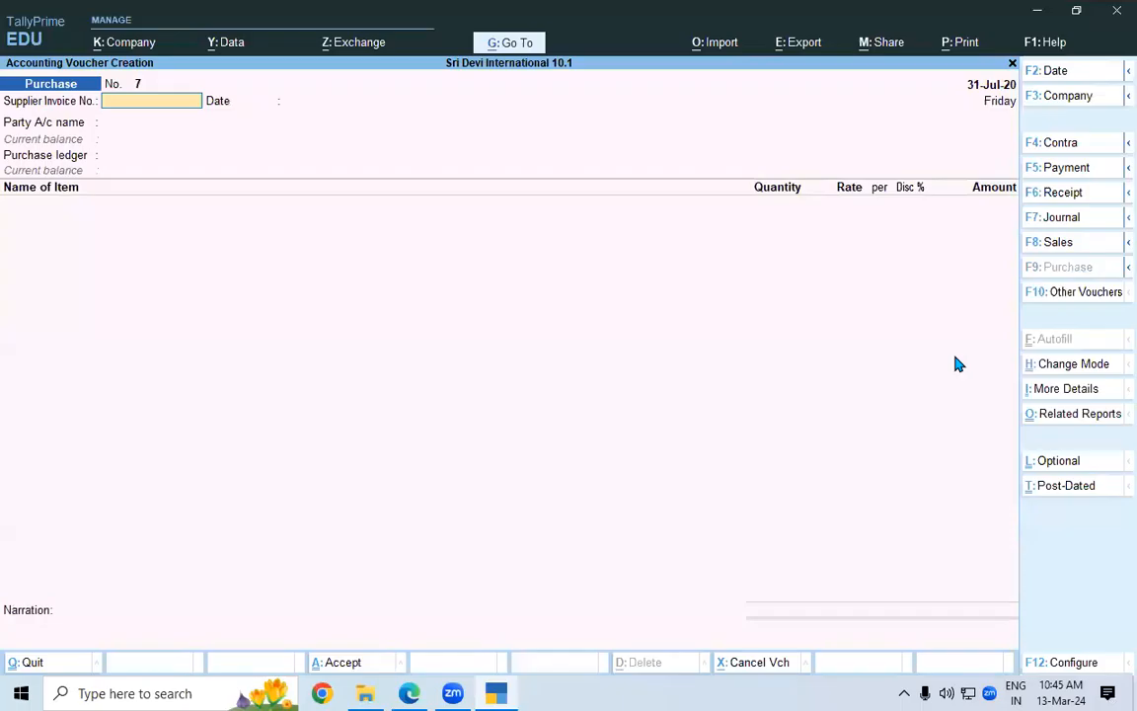
pyautogui.write('SE/011')
pyautogui.press('Return')
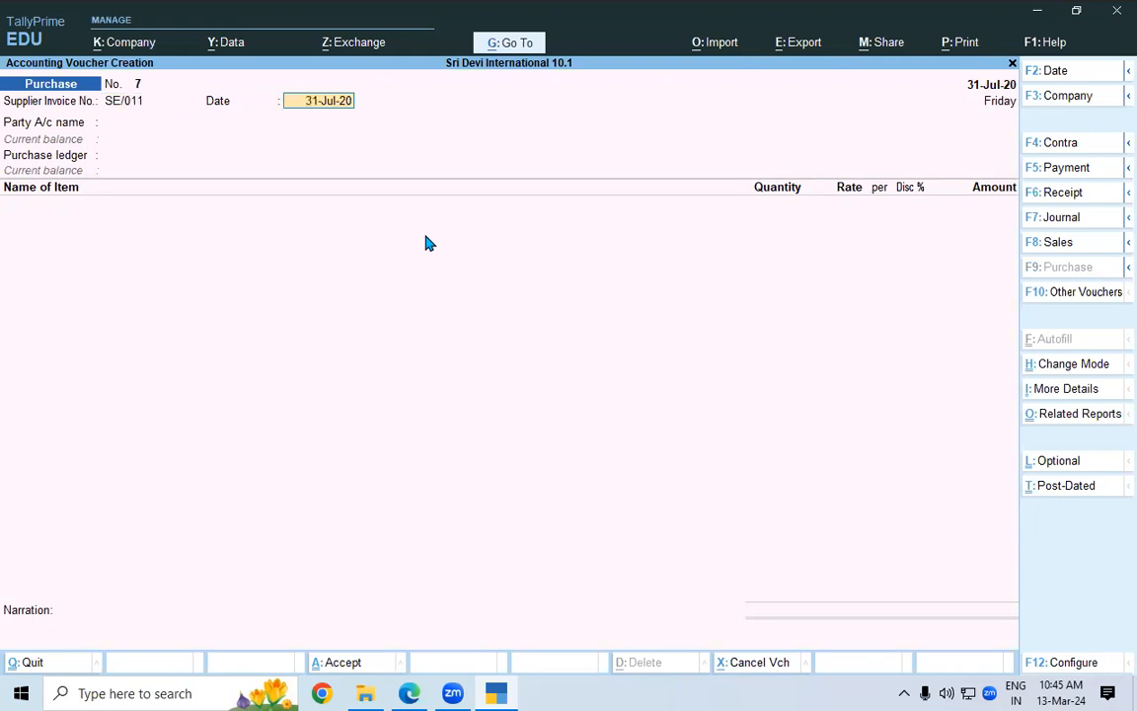
pyautogui.press('Return')
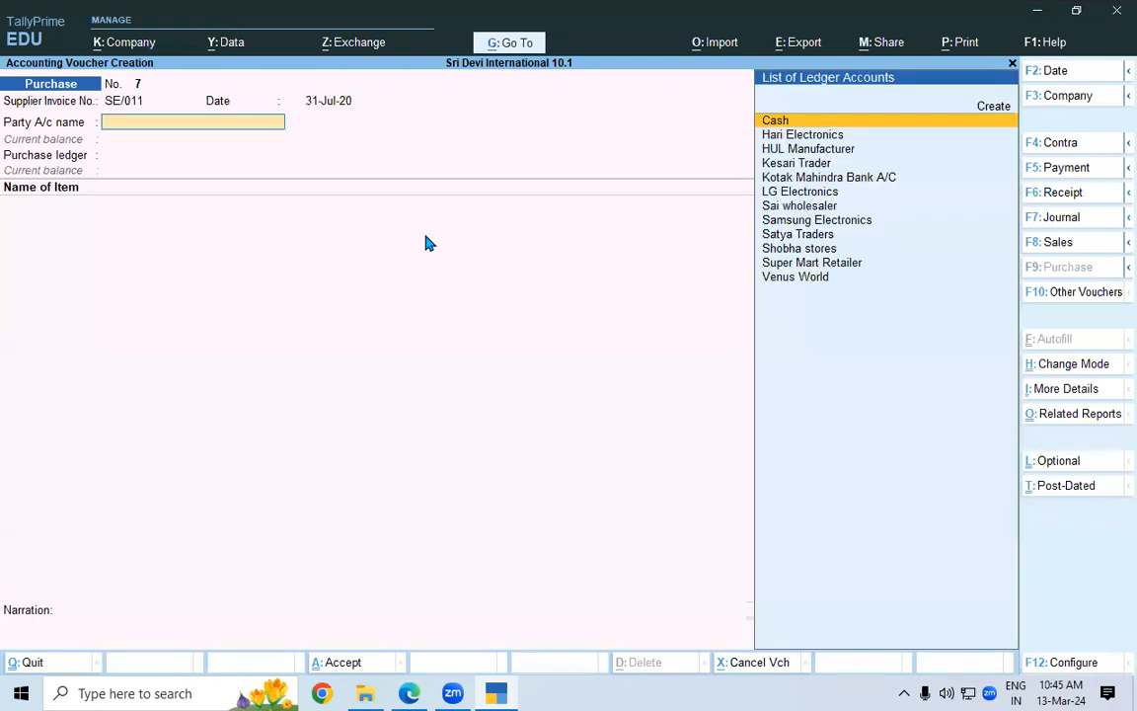
# Step: Check the illustration in the PDF lesson and choose Samsung Electronics as the purchase voucher's party account in TallyPrime
pyautogui.hotkey('alt', 'Tab')
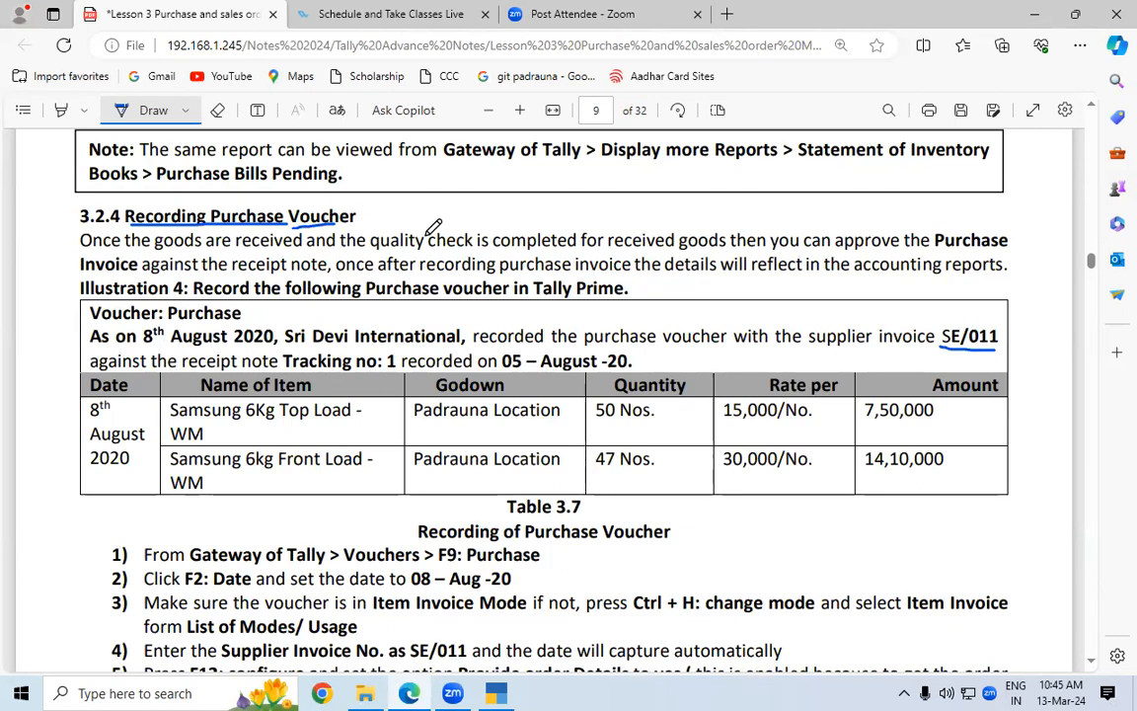
pyautogui.hotkey('alt', 'Tab')
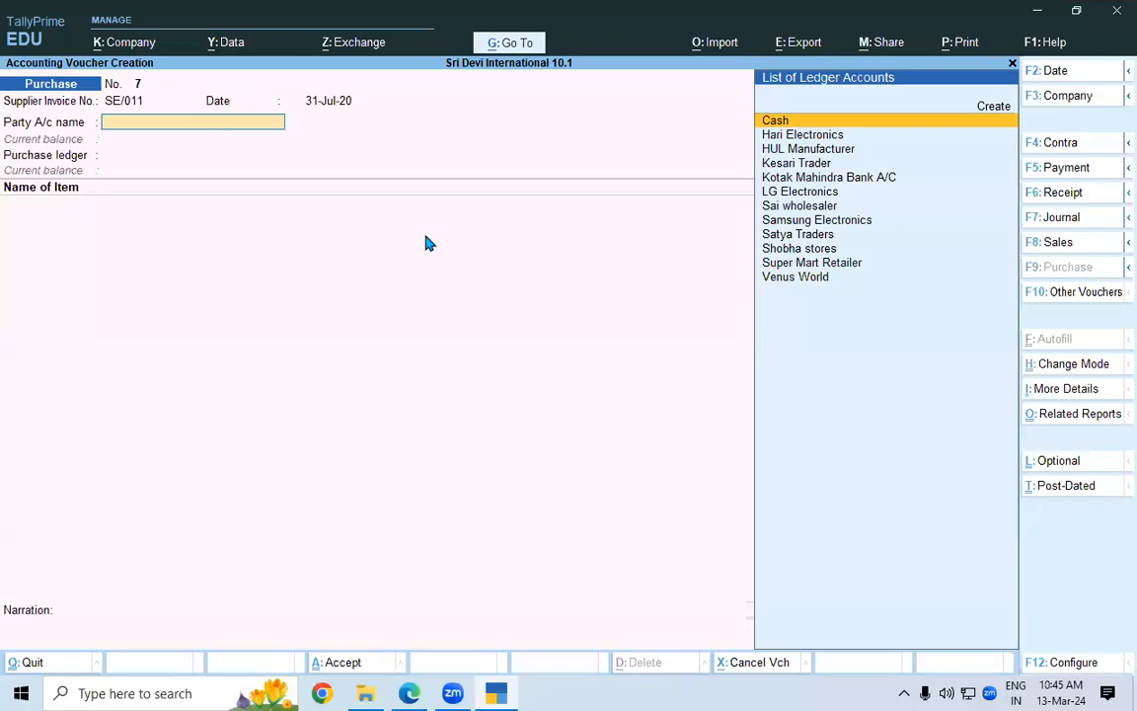
pyautogui.press('Down')
pyautogui.press('Down')
pyautogui.press('Down')
pyautogui.press('Down')
pyautogui.press('Down')
pyautogui.press('Down')
pyautogui.press('Down')
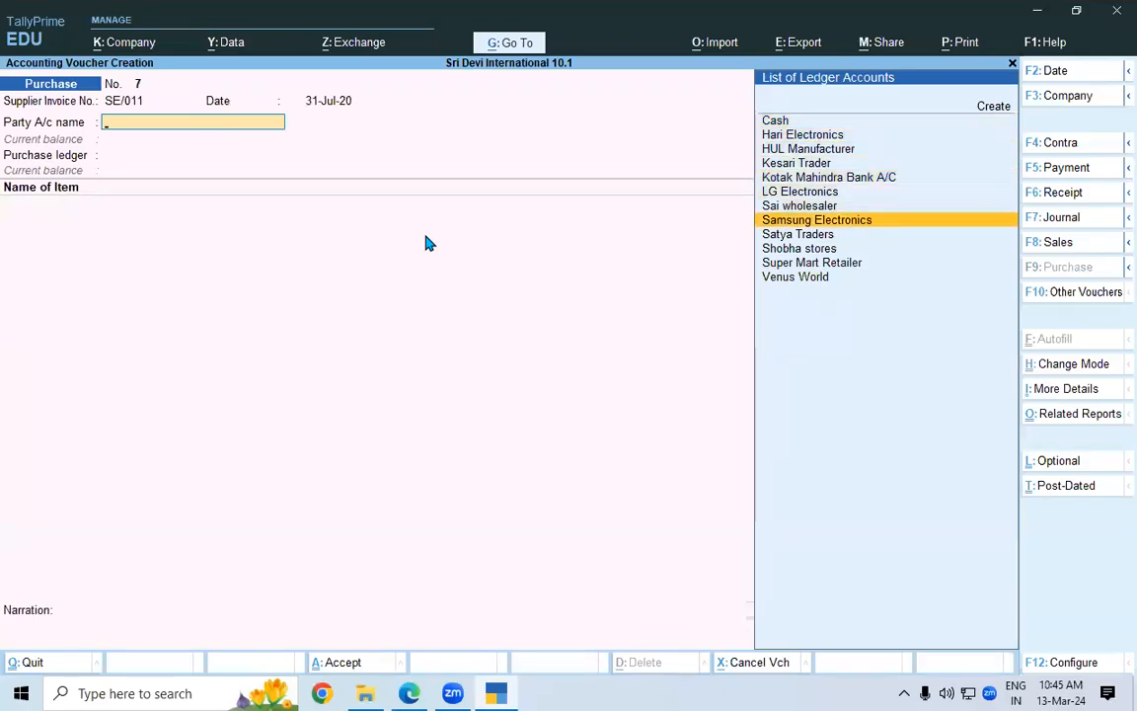
pyautogui.press('Return')
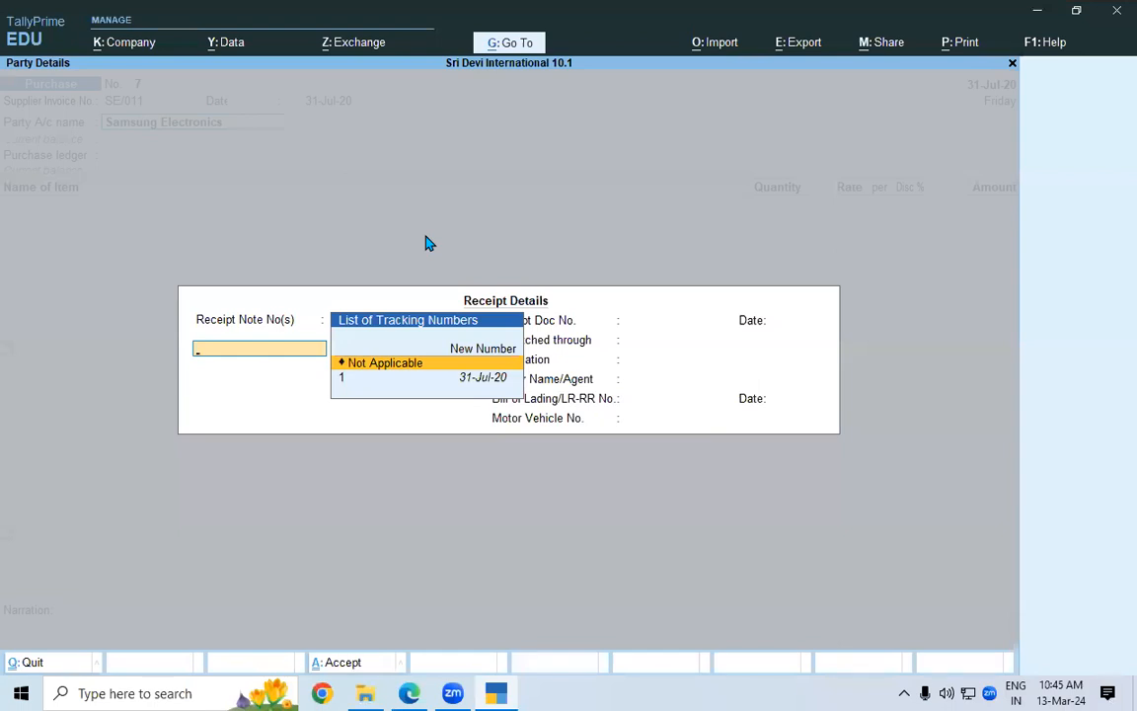
# Step: Link receipt note 1 dated 31-Jul-20 in the receipt details and accept the Samsung Electronics party details as they are
pyautogui.press('Down')
pyautogui.press('Return')
pyautogui.press('Return')
pyautogui.press('Return')
pyautogui.press('Return')
pyautogui.press('Return')
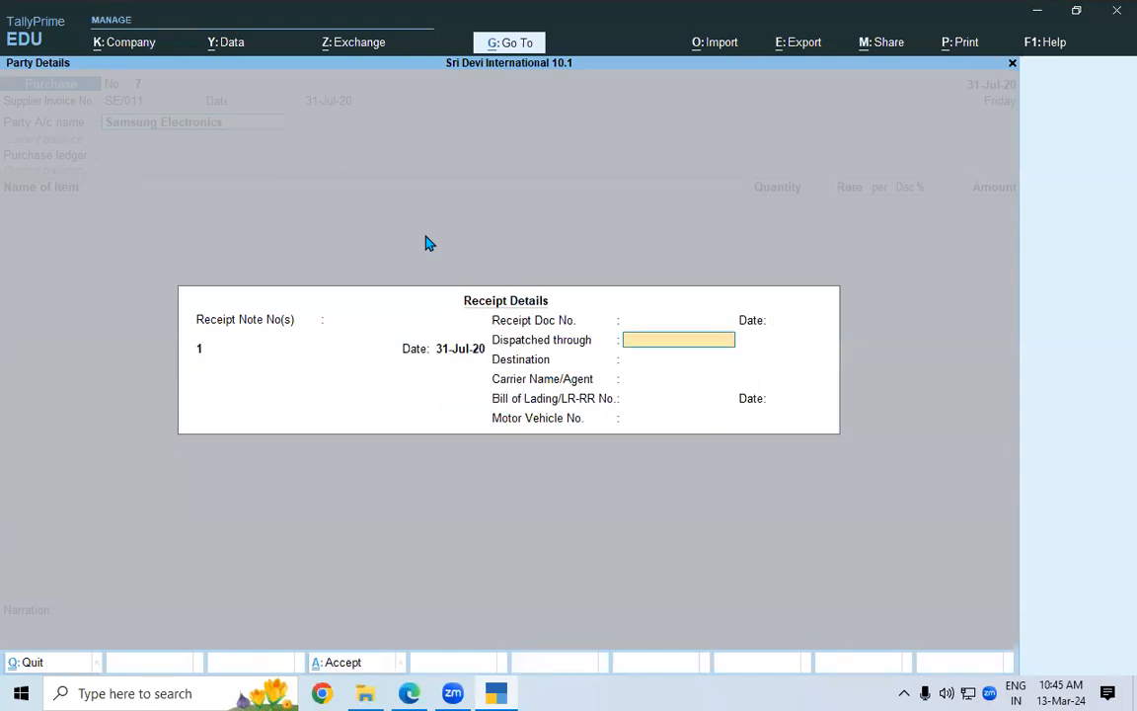
pyautogui.hotkey('ctrl', 'a')
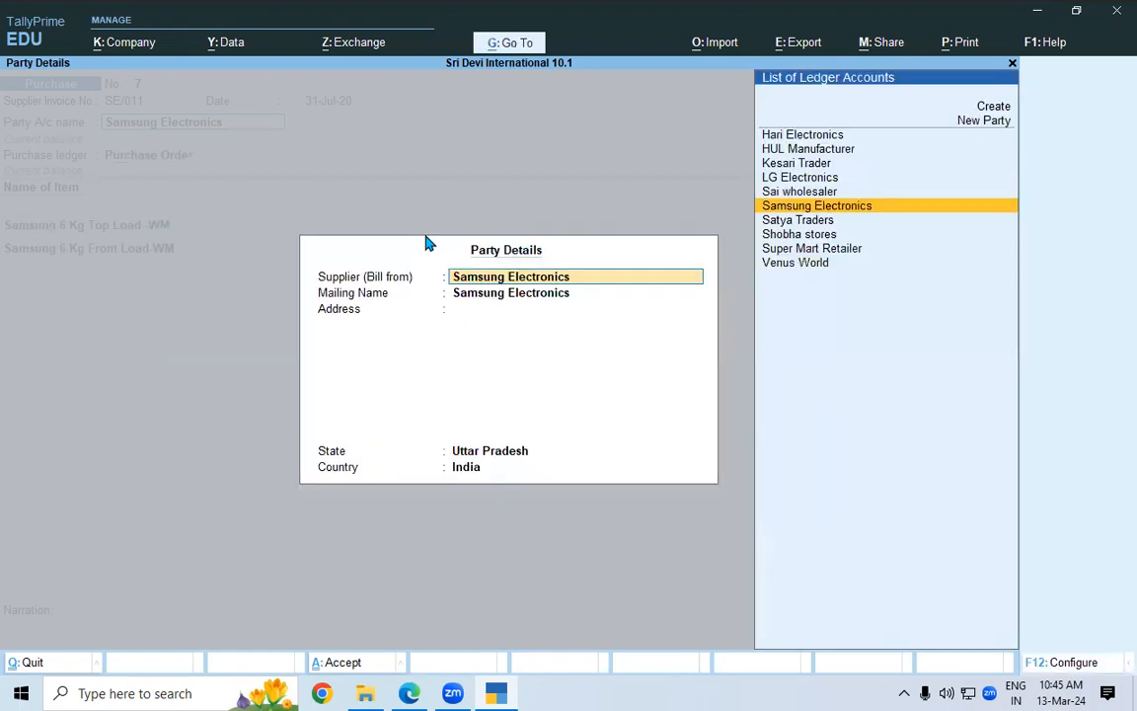
pyautogui.hotkey('ctrl', 'a')
pyautogui.press('Return')
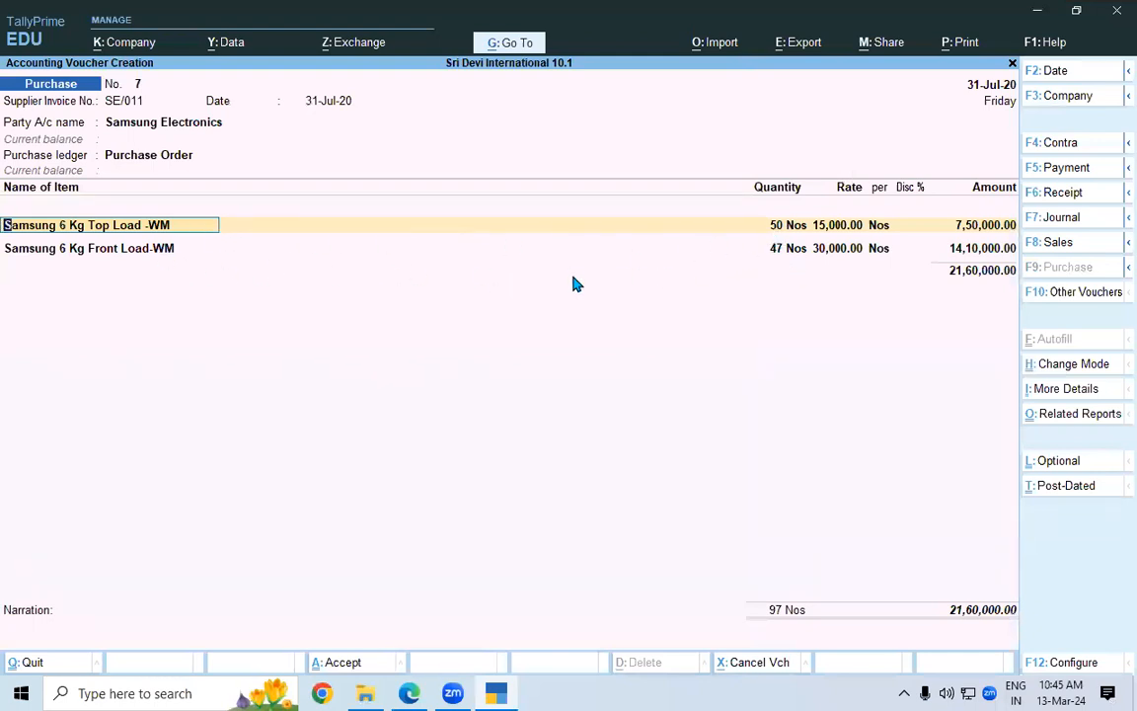
# Step: Set the voucher's purchase ledger to Purchase A/c
pyautogui.click(174, 155)
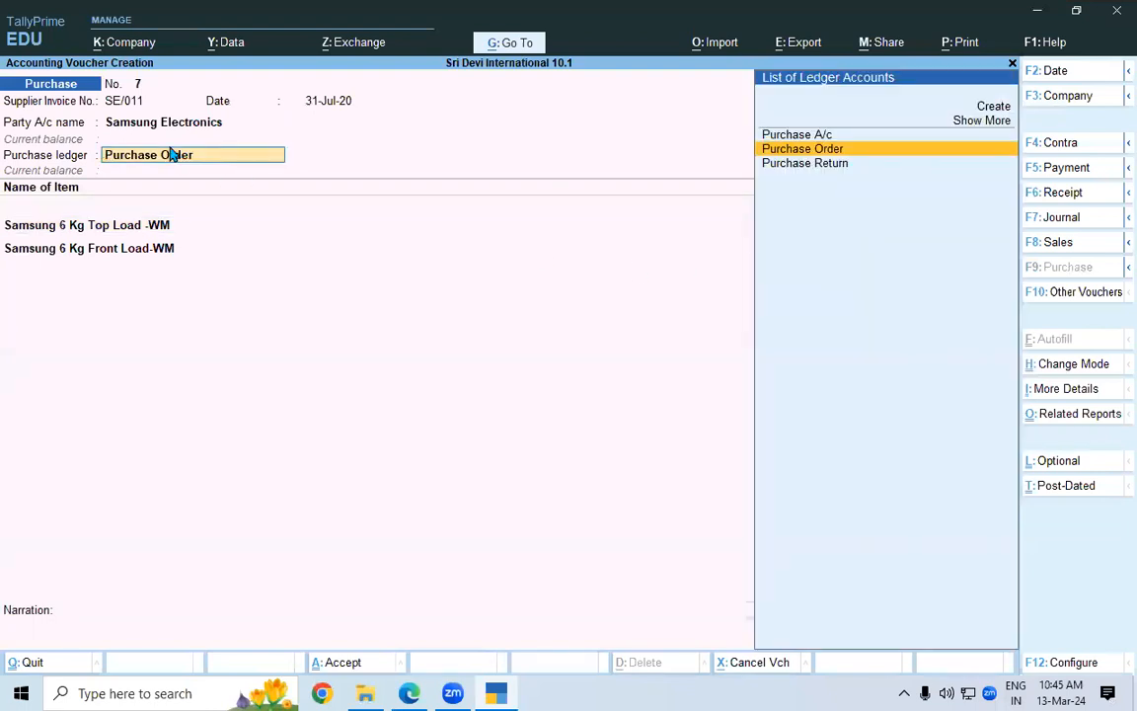
pyautogui.press('Up')
pyautogui.press('Return')
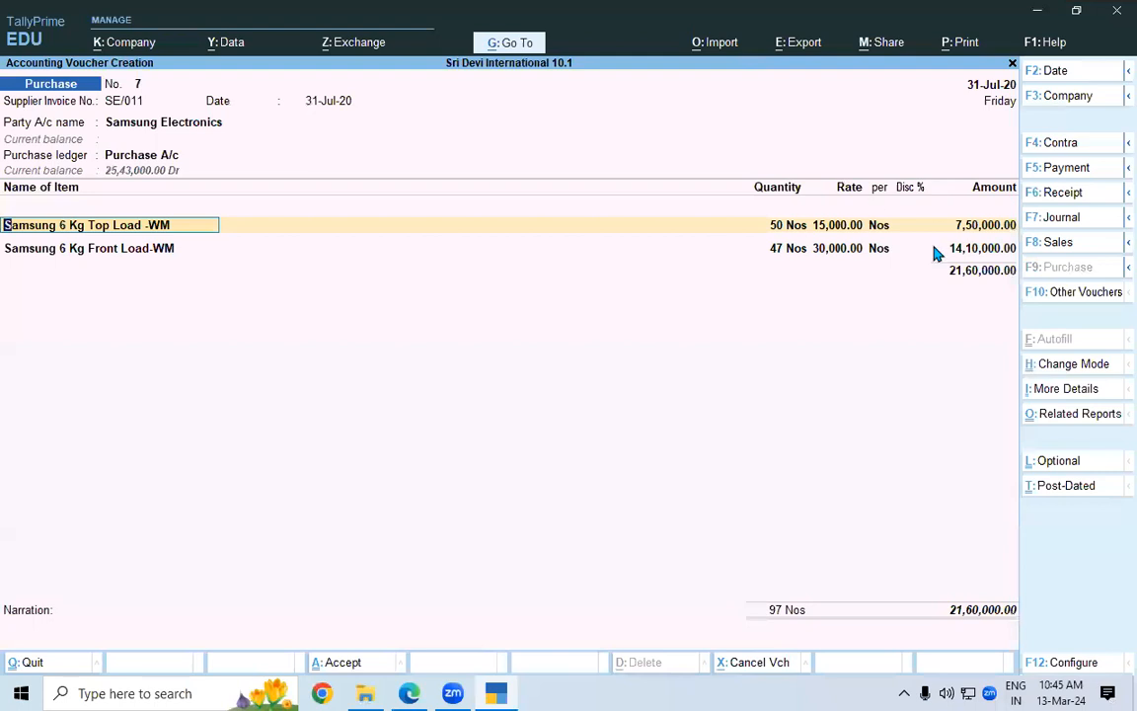
# Step: Underline the amounts 7,50,000 and 14,10,000 in the PDF lesson's purchase table and return to TallyPrime
pyautogui.click(405, 692)
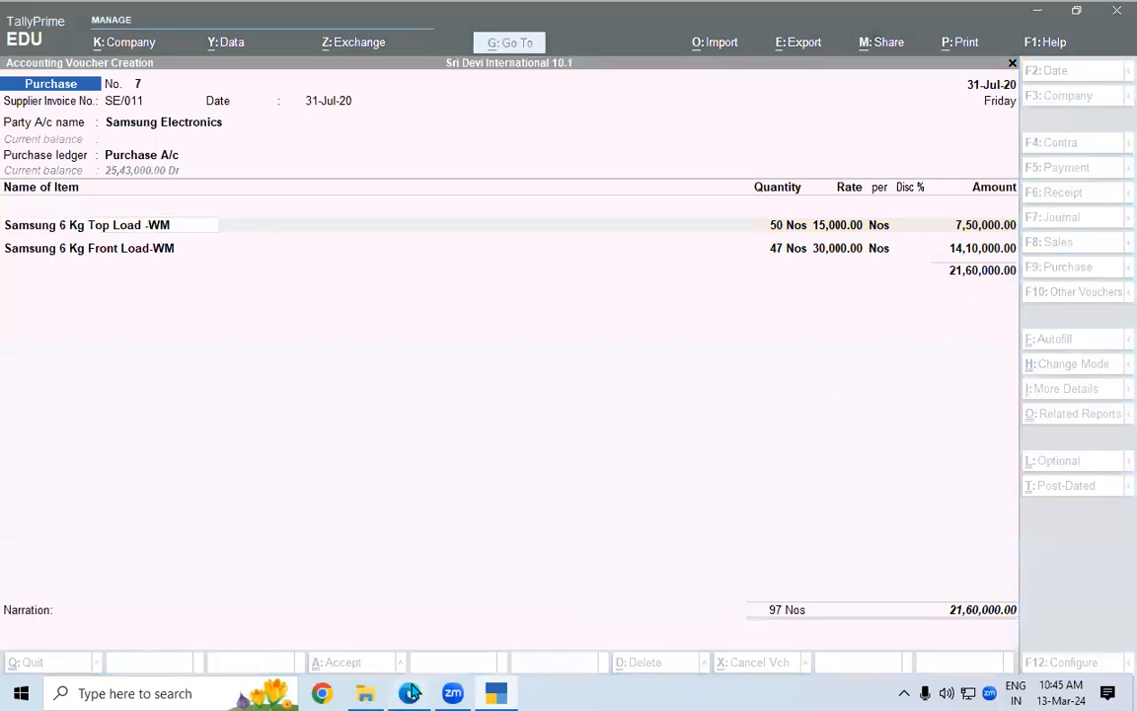
pyautogui.scroll(-3, 1092, 667)
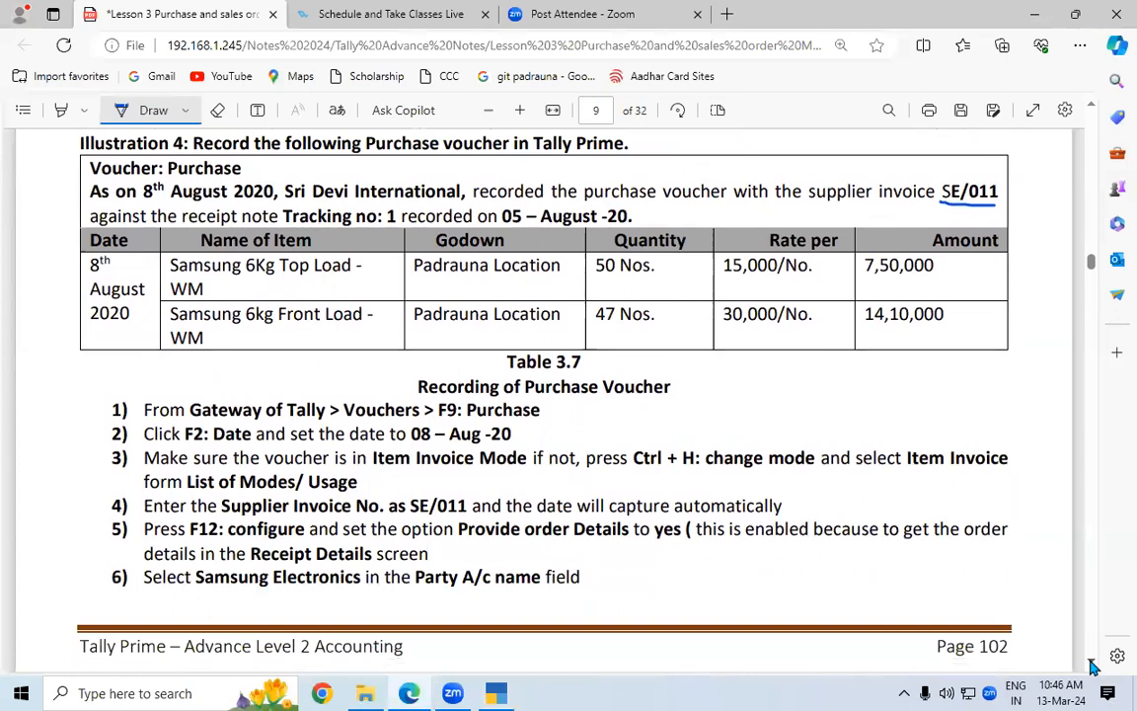
pyautogui.moveTo(864, 280); pyautogui.dragTo(942, 281)
pyautogui.moveTo(862, 343); pyautogui.dragTo(963, 344)
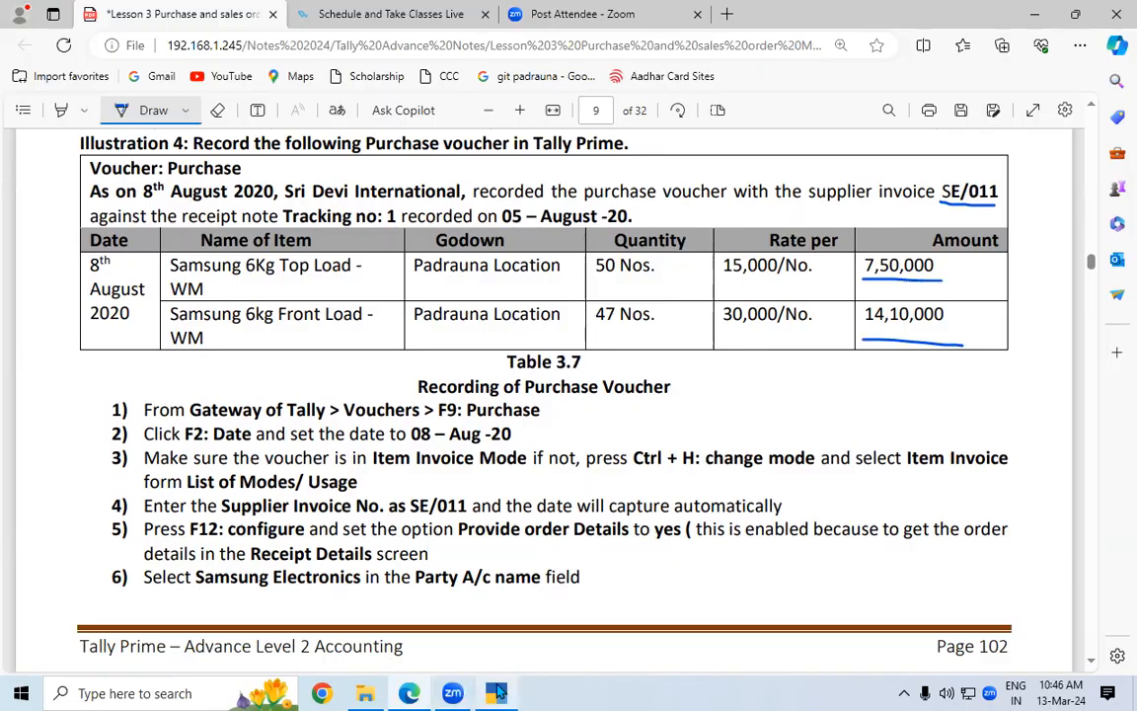
pyautogui.click(496, 693)
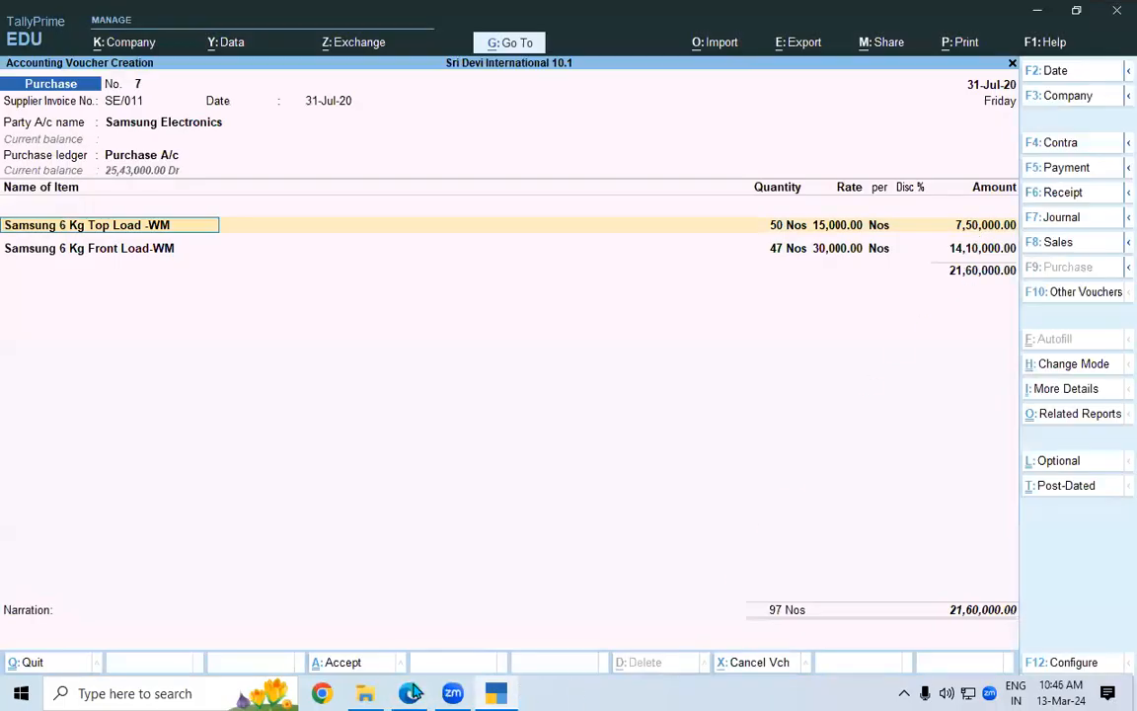
# Step: Read the remaining purchase voucher instructions up to Activity 1 in the PDF lesson and save the Samsung Electronics voucher in TallyPrime
pyautogui.hotkey('alt', 'Tab')
pyautogui.scroll(-10, 1086, 667)
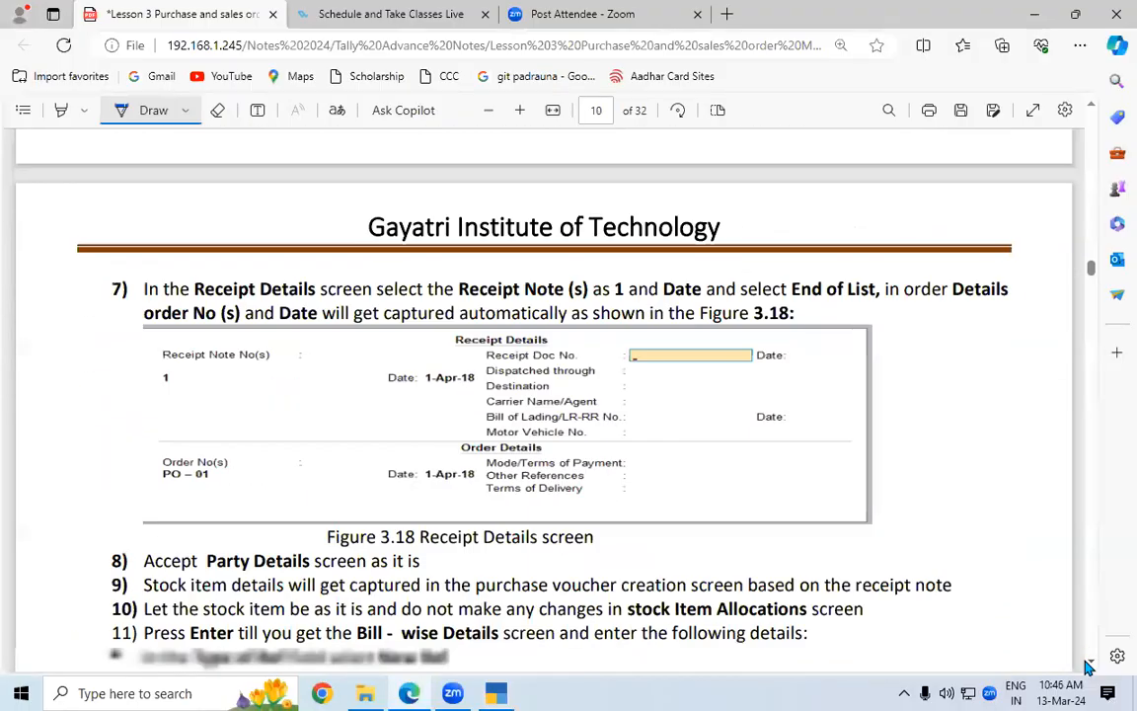
pyautogui.scroll(-10, 1086, 667)
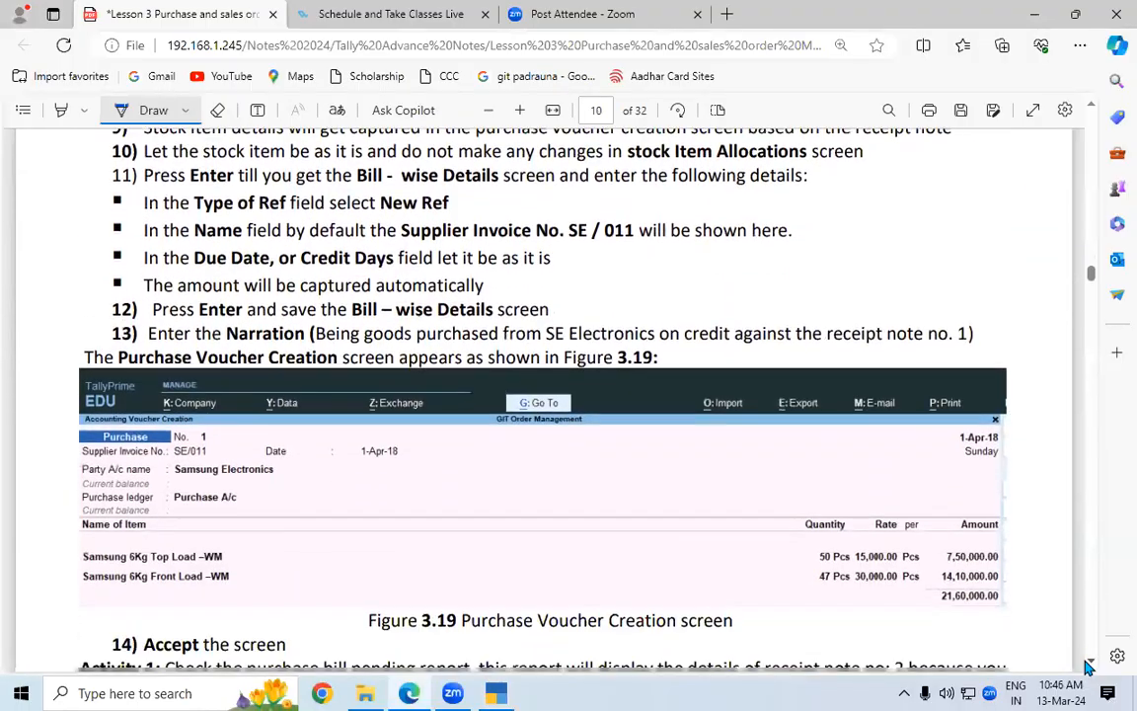
pyautogui.scroll(-2, 1086, 667)
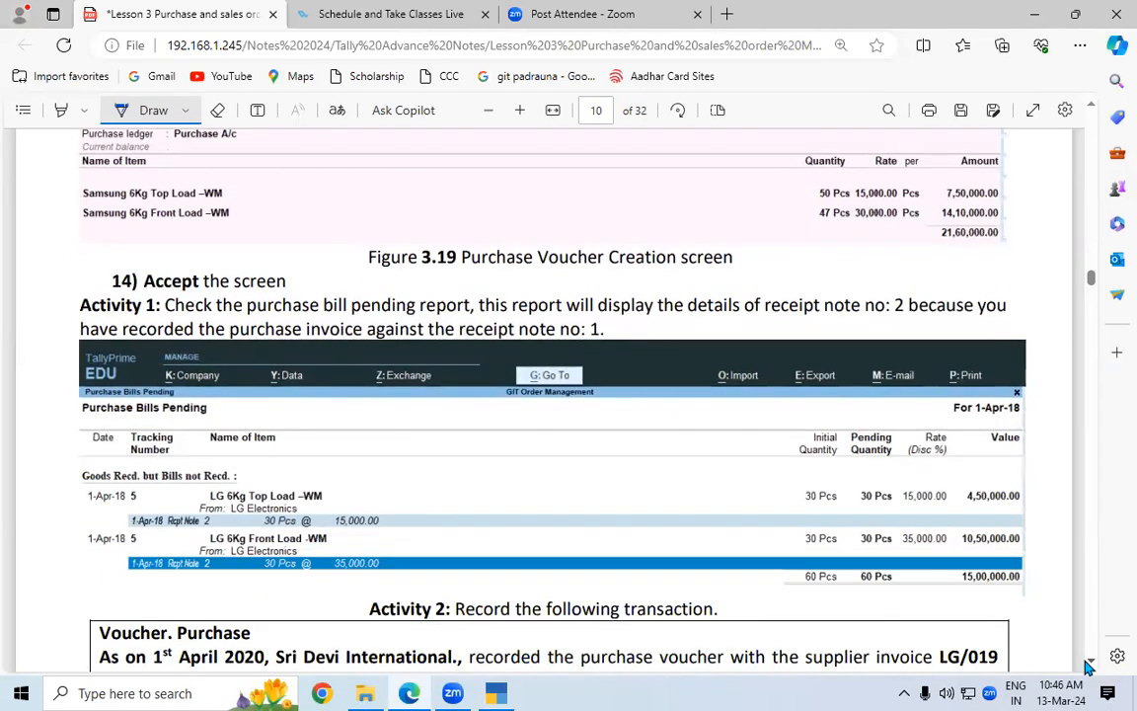
pyautogui.click(503, 692)
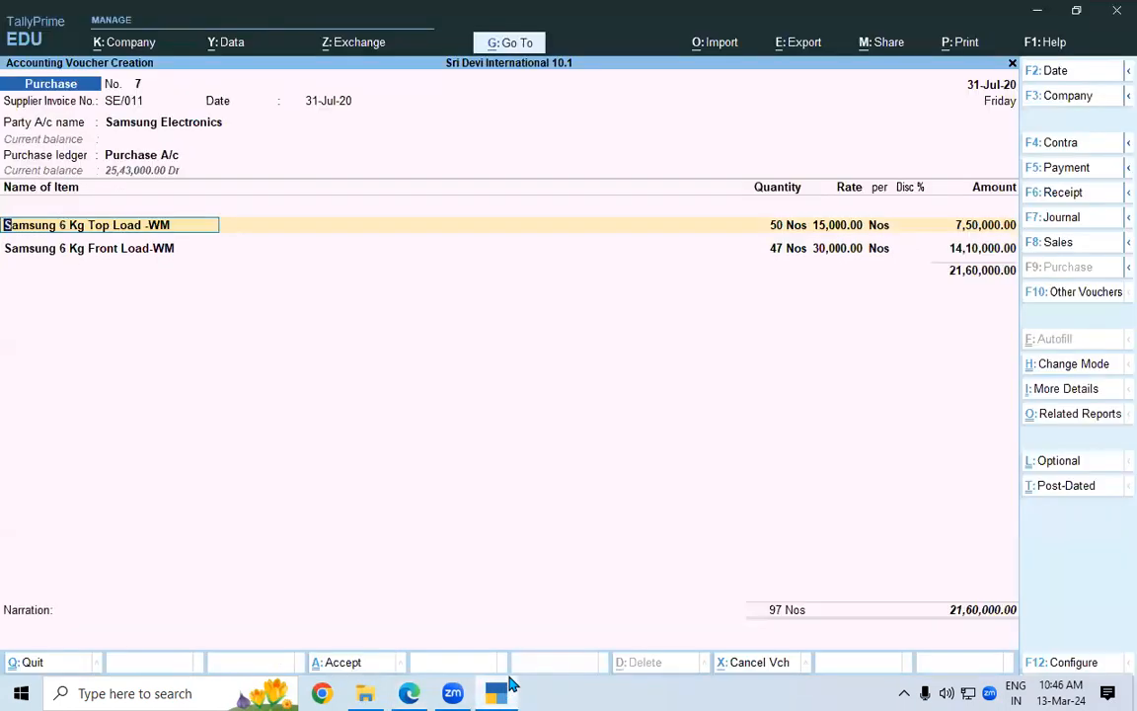
pyautogui.hotkey('ctrl', 'a')
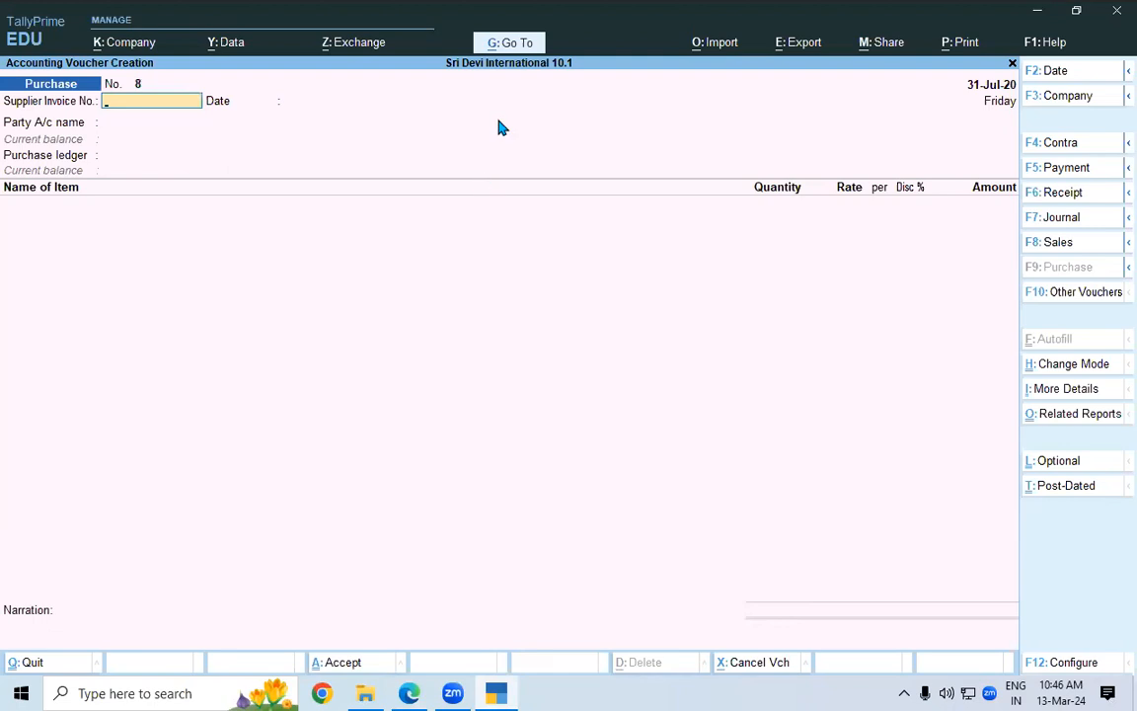
# Step: Find and open the Purchase Bills Pending report to check which receipt notes are still unbilled
pyautogui.click(507, 43)
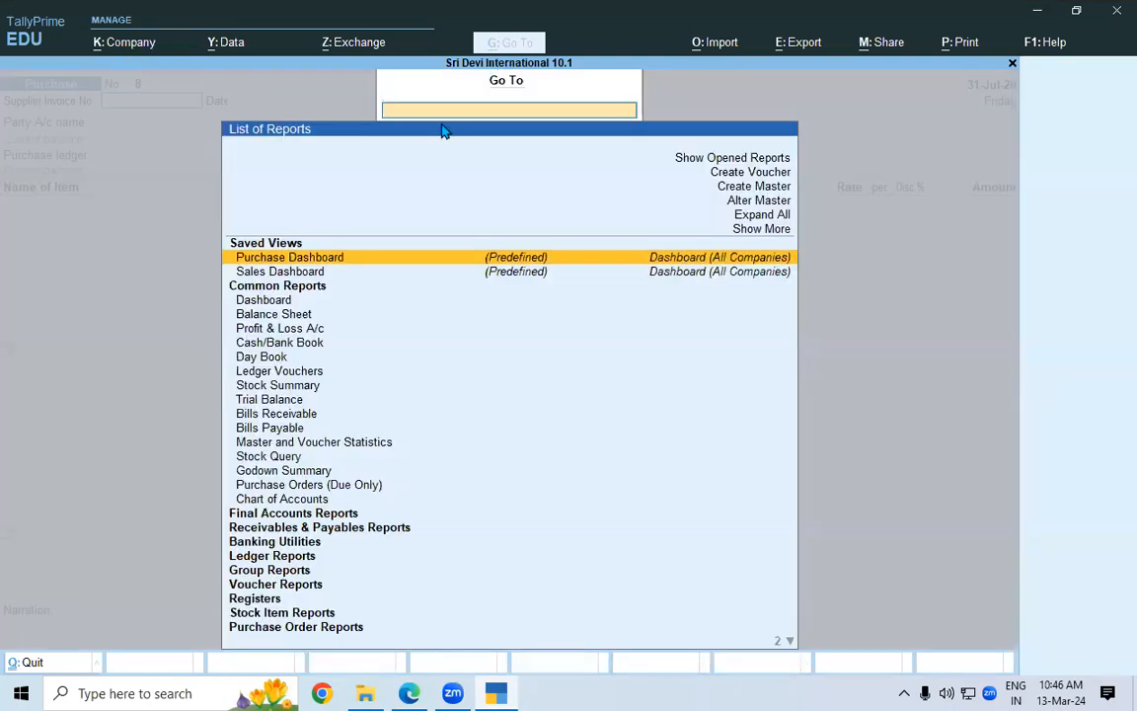
pyautogui.write('PU')
pyautogui.press('Down')
pyautogui.press('Down')
pyautogui.press('Down')
pyautogui.press('Down')
pyautogui.press('Down')
pyautogui.press('Down')
pyautogui.press('Down')
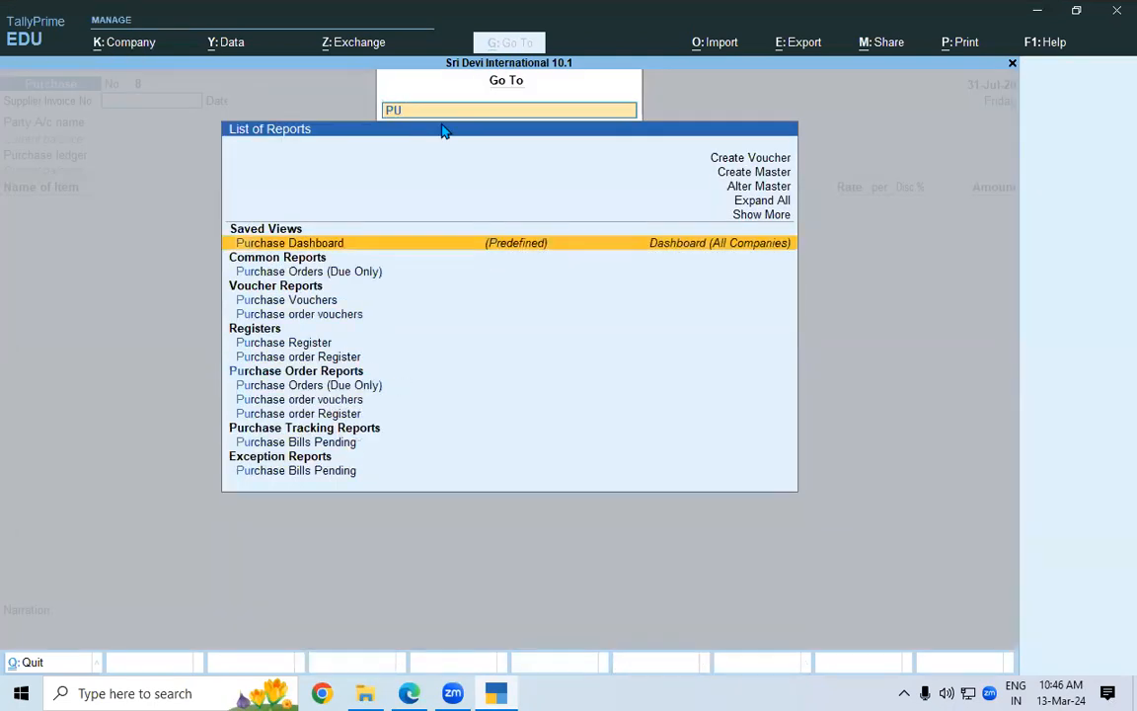
pyautogui.press('Down')
pyautogui.press('Down')
pyautogui.press('Down')
pyautogui.press('Down')
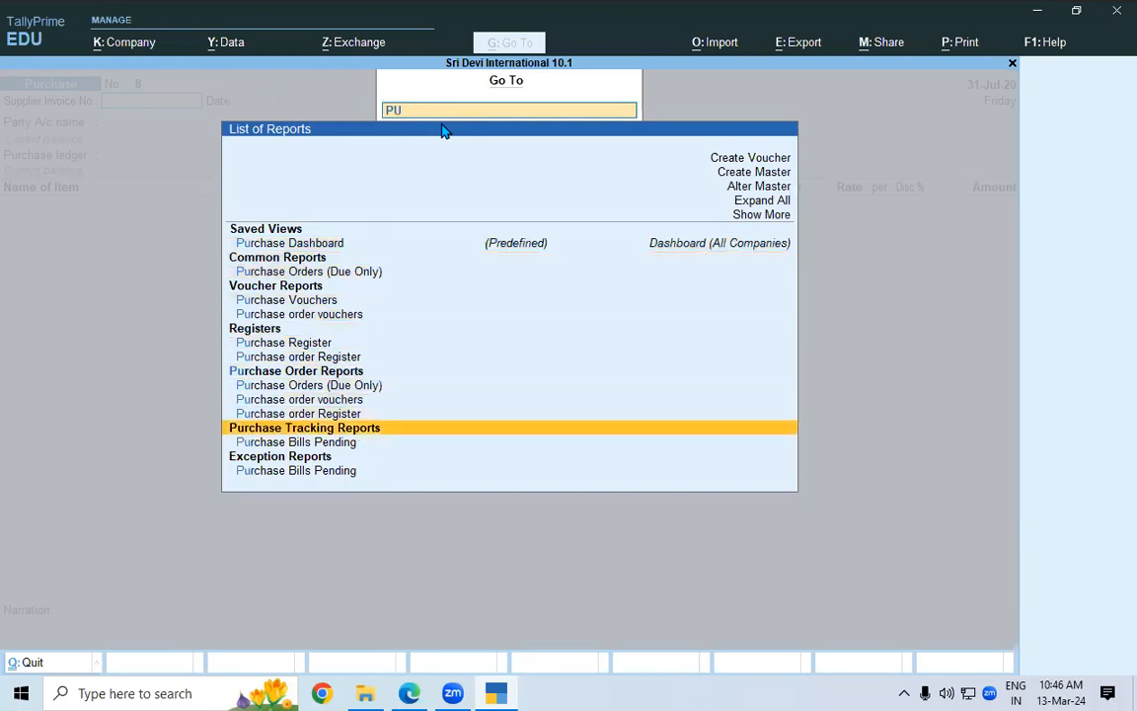
pyautogui.press('Return')
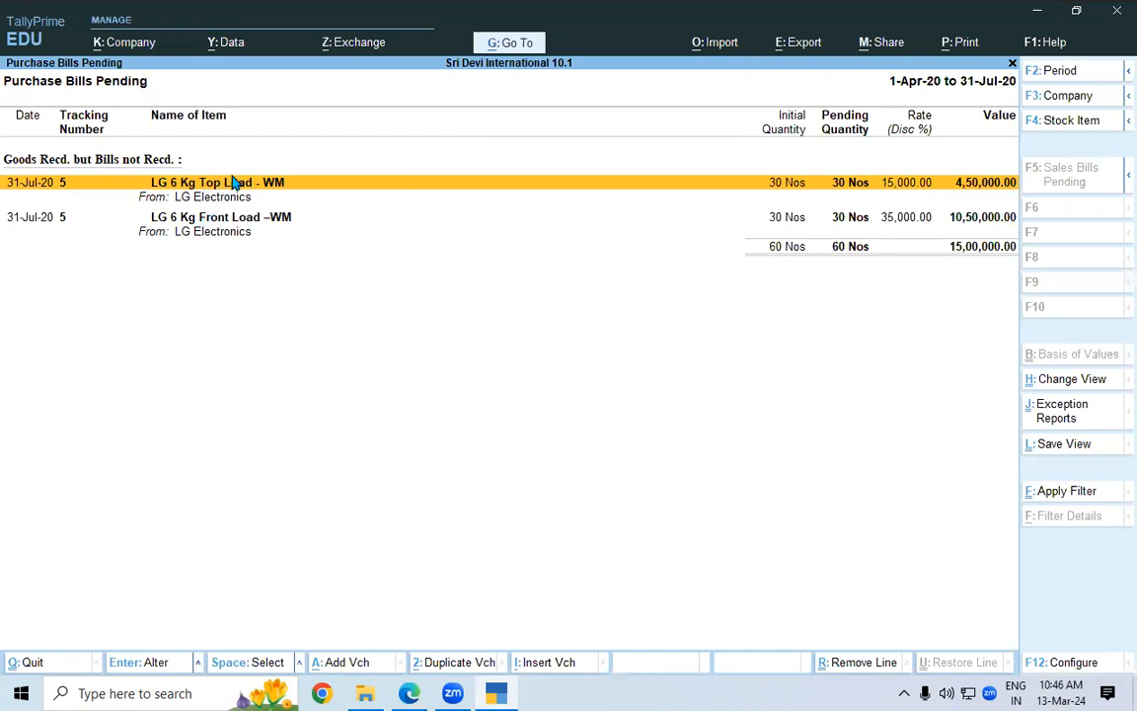
# Step: In the PDF lesson's Activity 2, underline 1st April 2020, International, invoice LG/019, tracking number 5 and the date 05 – August – 20
pyautogui.click(408, 693)
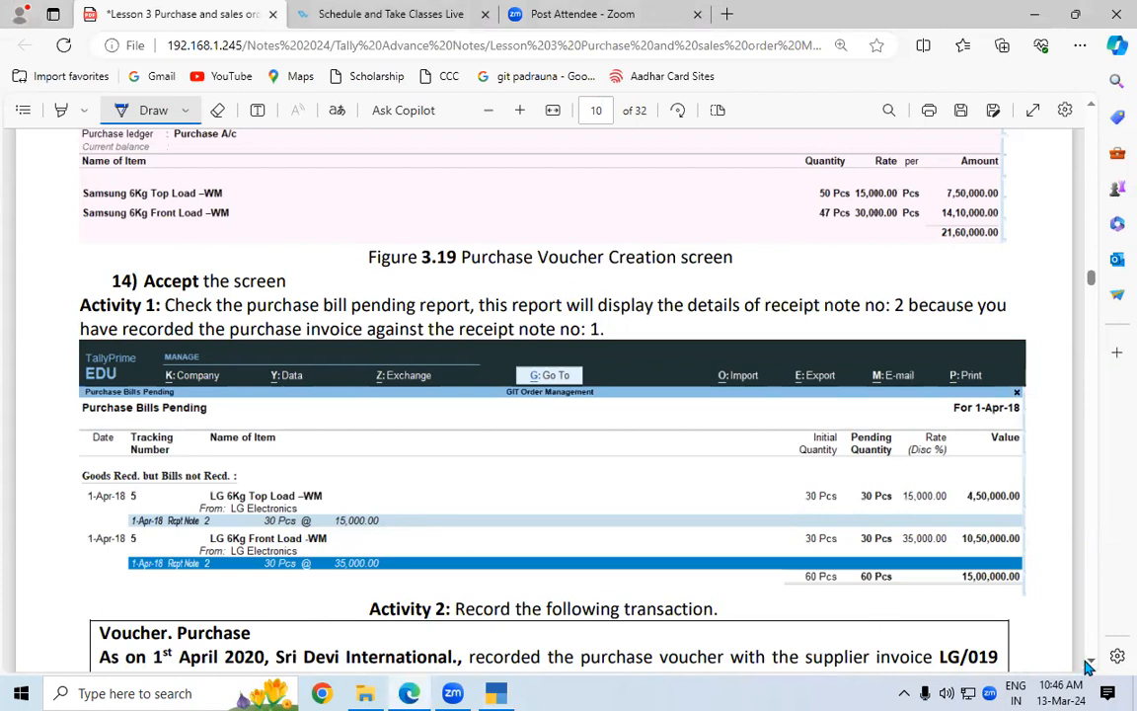
pyautogui.scroll(-5, 1086, 667)
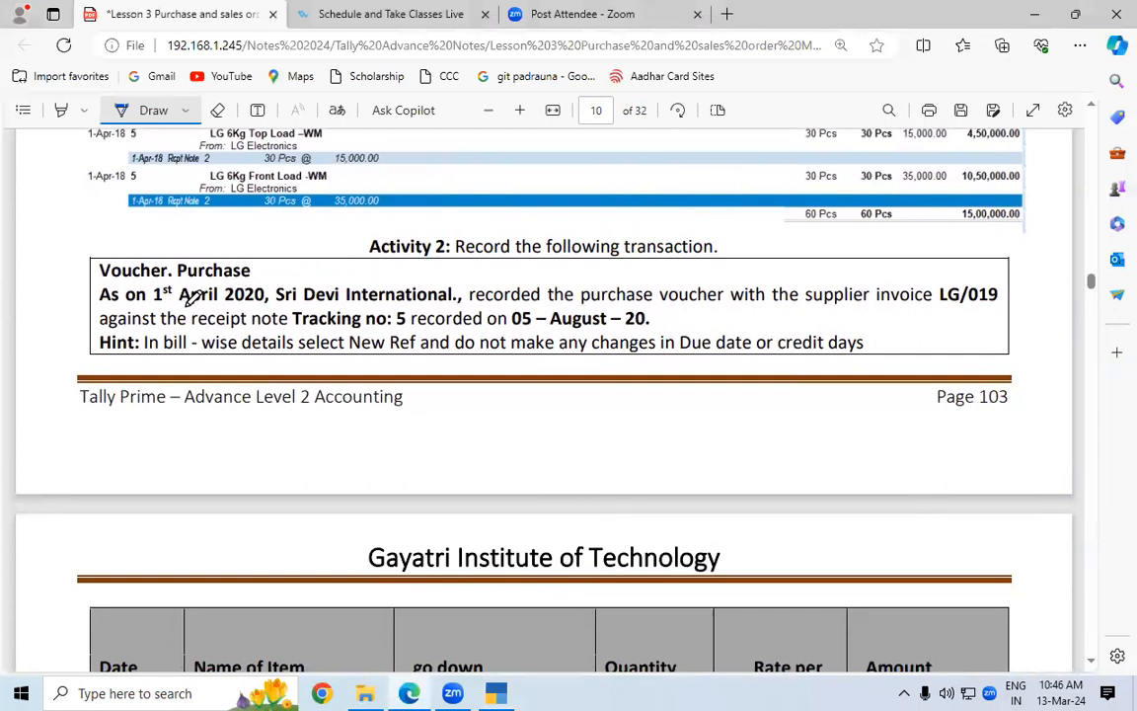
pyautogui.moveTo(156, 309); pyautogui.dragTo(233, 309)
pyautogui.moveTo(343, 309); pyautogui.dragTo(411, 309)
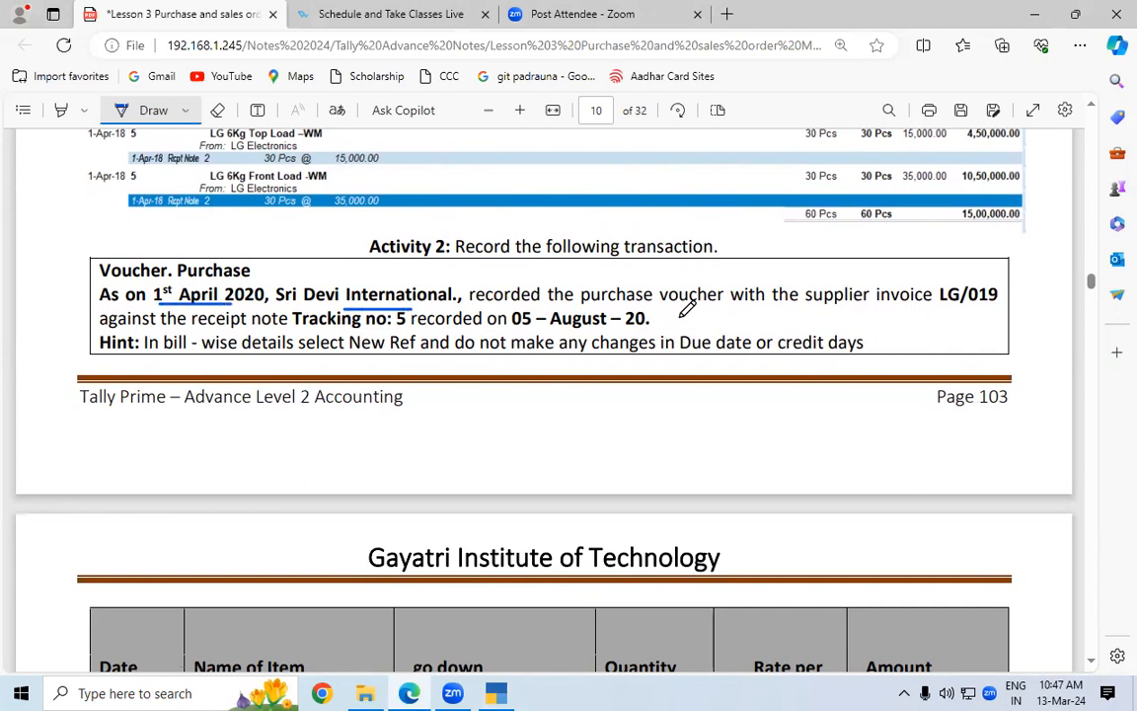
pyautogui.moveTo(939, 309); pyautogui.dragTo(997, 309)
pyautogui.moveTo(382, 330); pyautogui.dragTo(404, 329)
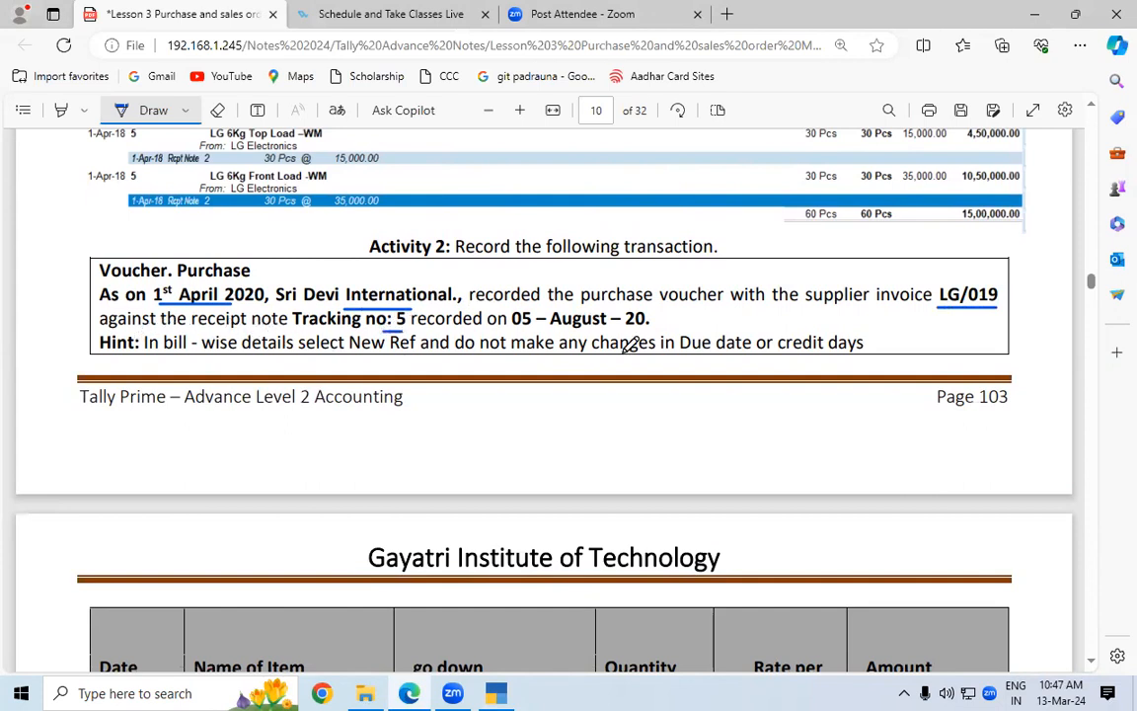
pyautogui.moveTo(511, 330); pyautogui.dragTo(646, 330)
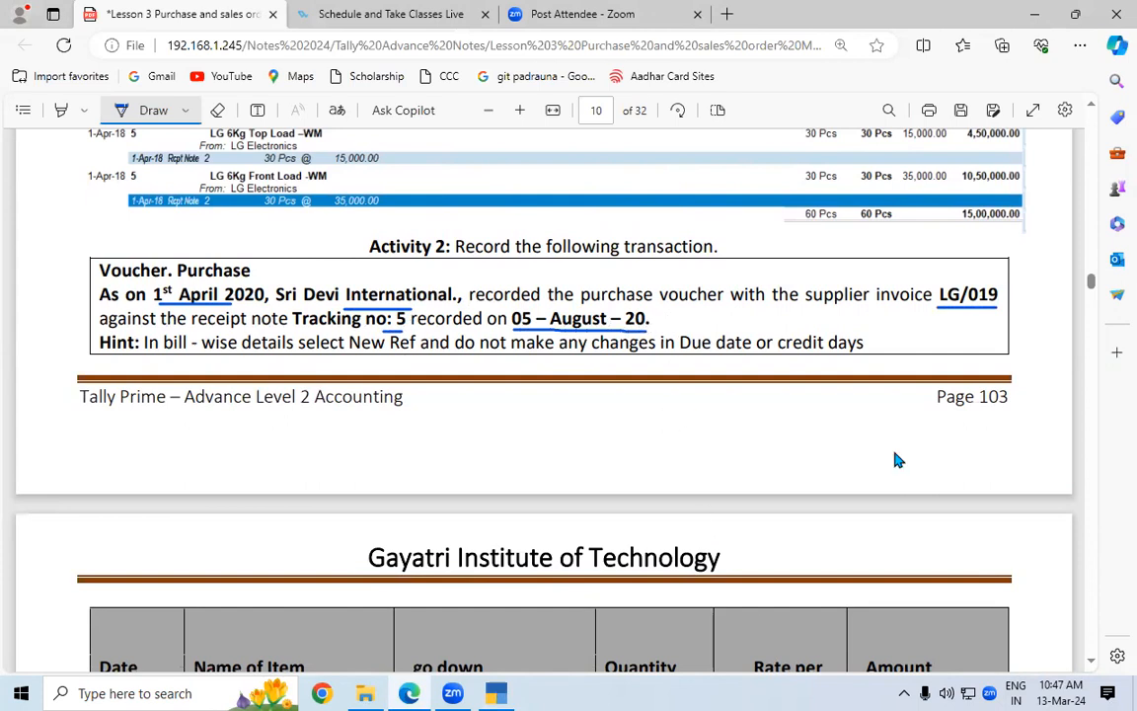
# Step: Close the pending bills report and copy supplier invoice number LG/019 from the PDF lesson into TallyPrime's new purchase voucher
pyautogui.hotkey('alt', 'Tab')
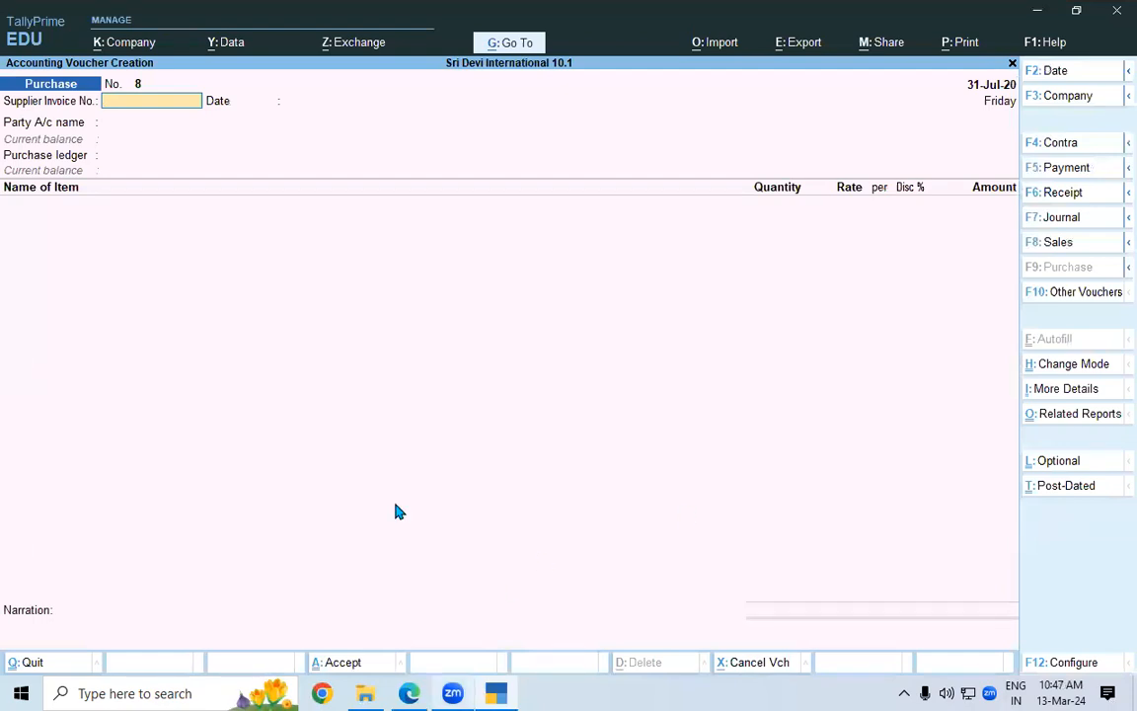
pyautogui.hotkey('alt', 'Tab')
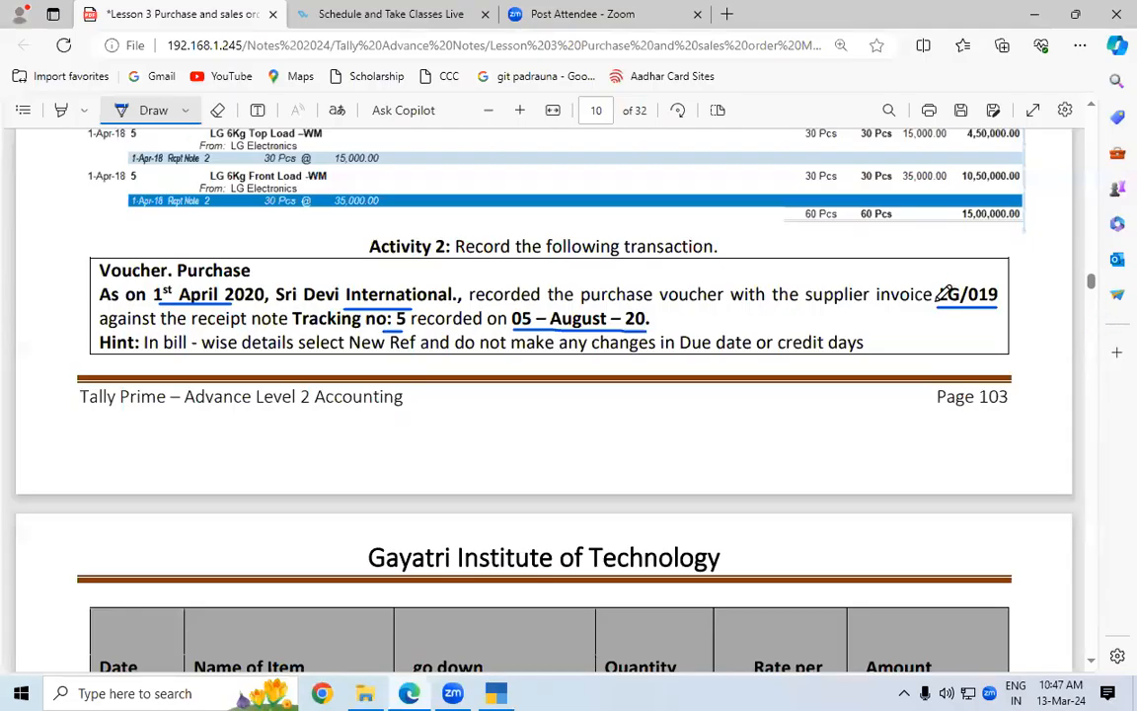
pyautogui.click(150, 110)
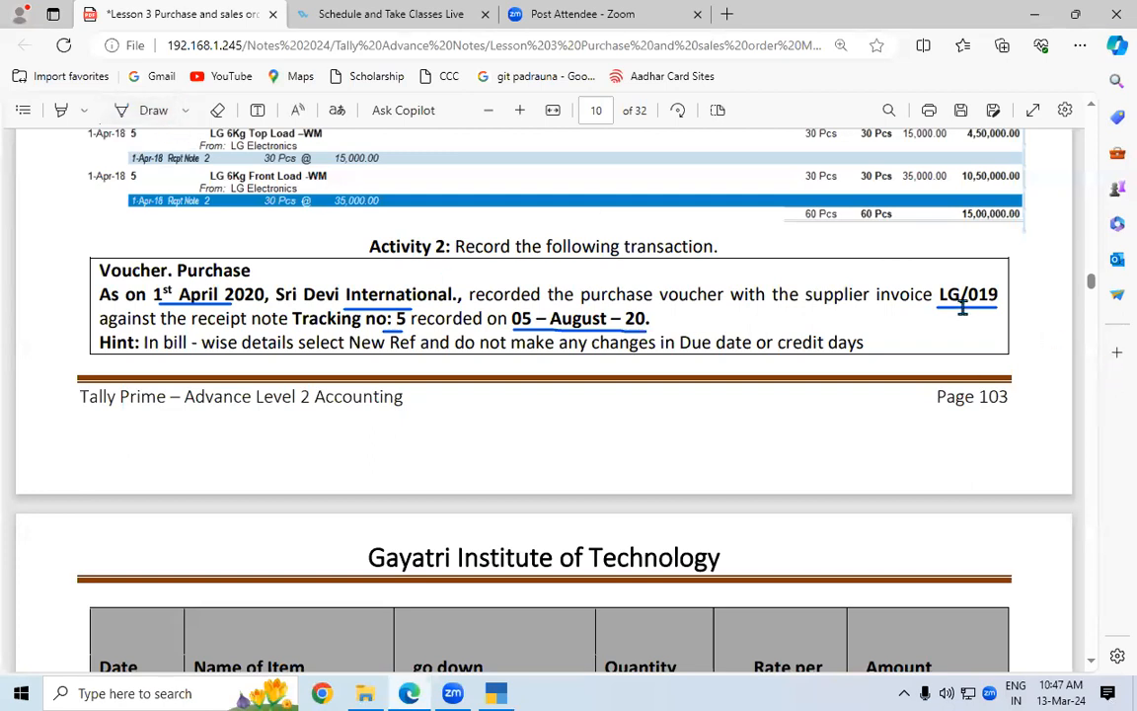
pyautogui.moveTo(942, 293); pyautogui.dragTo(997, 300)
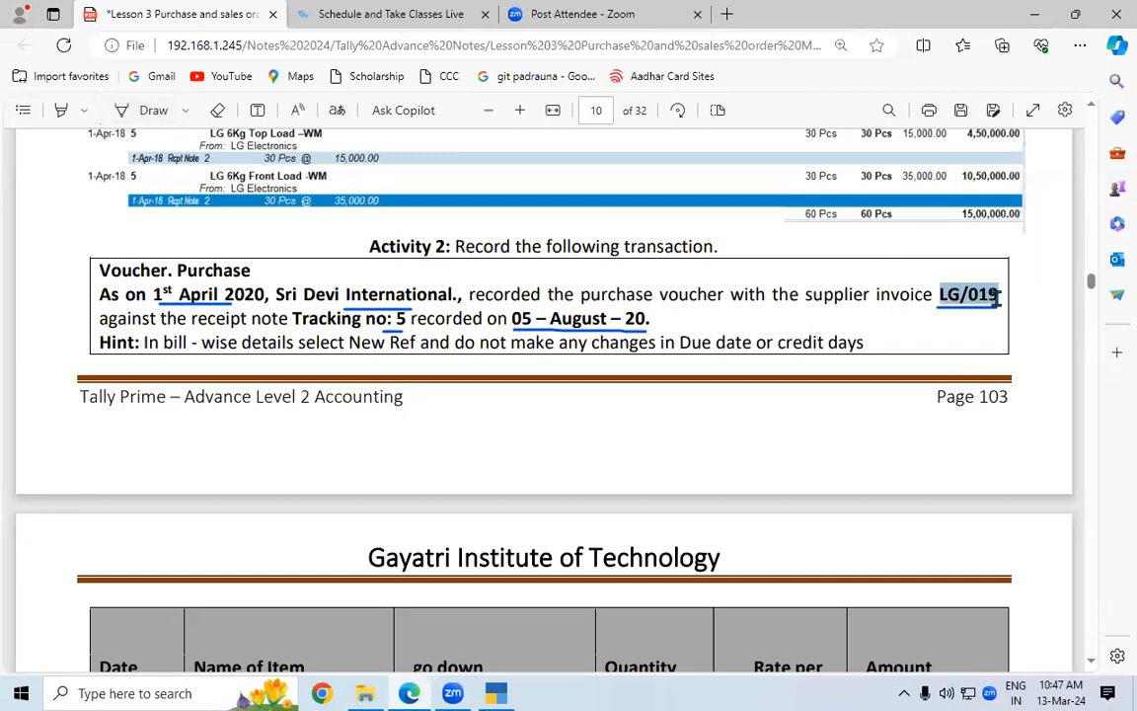
pyautogui.click(497, 692)
pyautogui.hotkey('ctrl', 'alt', 'v')
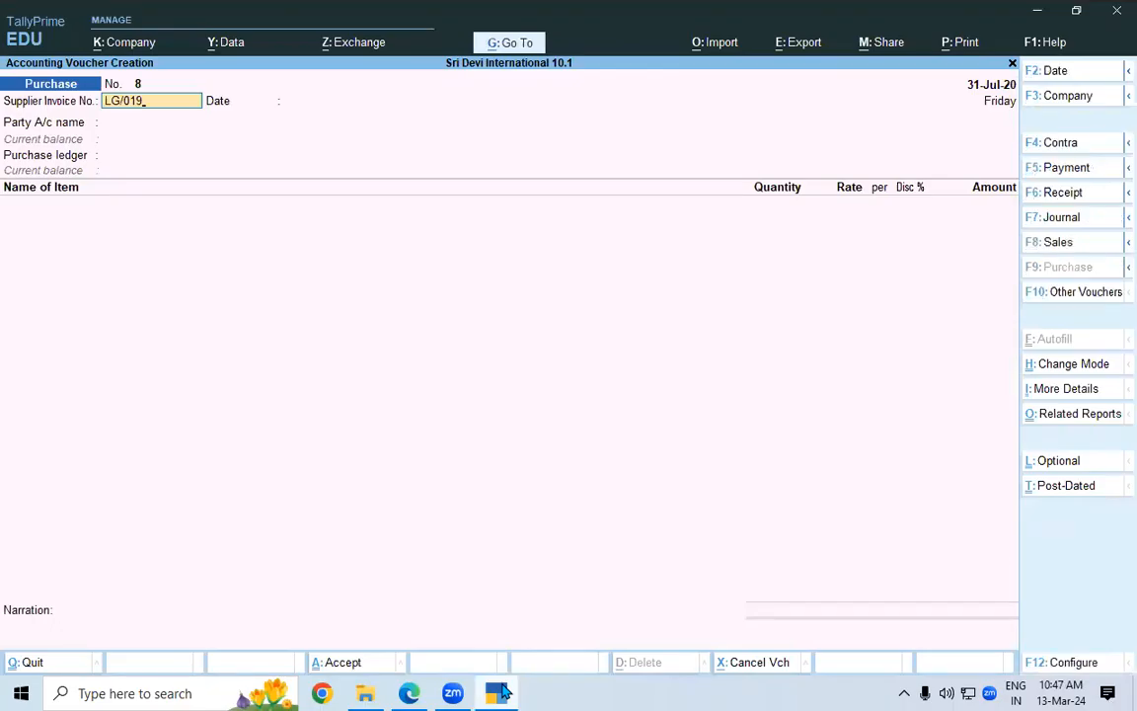
# Step: Accept 31-Jul-20 as the supplier invoice date, set the party to LG Electronics and link receipt note 5 dated 31-Jul-20
pyautogui.press('Return')
pyautogui.press('Return')
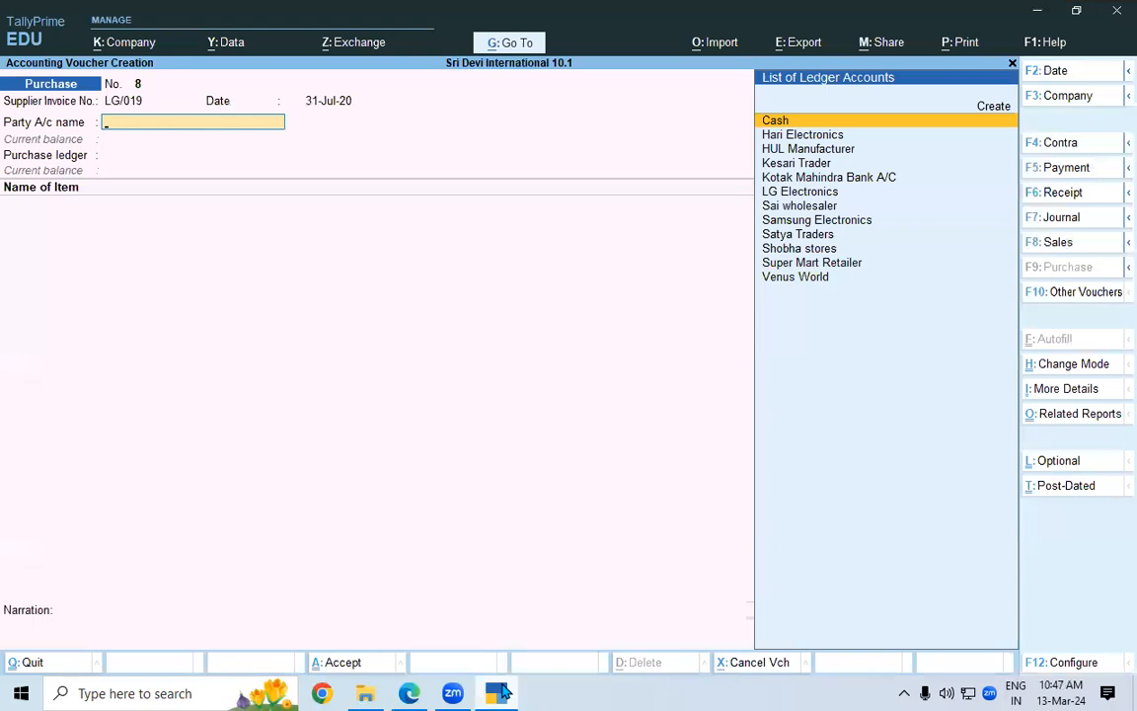
pyautogui.write('lg')
pyautogui.press('Return')
pyautogui.press('Down')
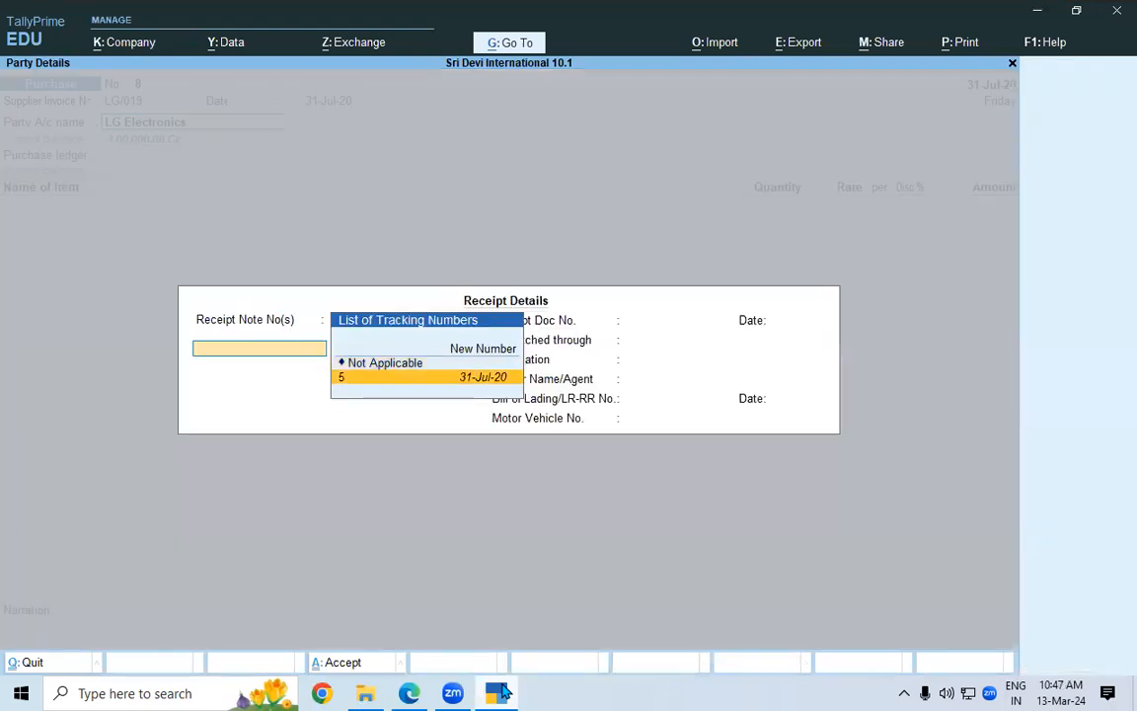
pyautogui.press('Return')
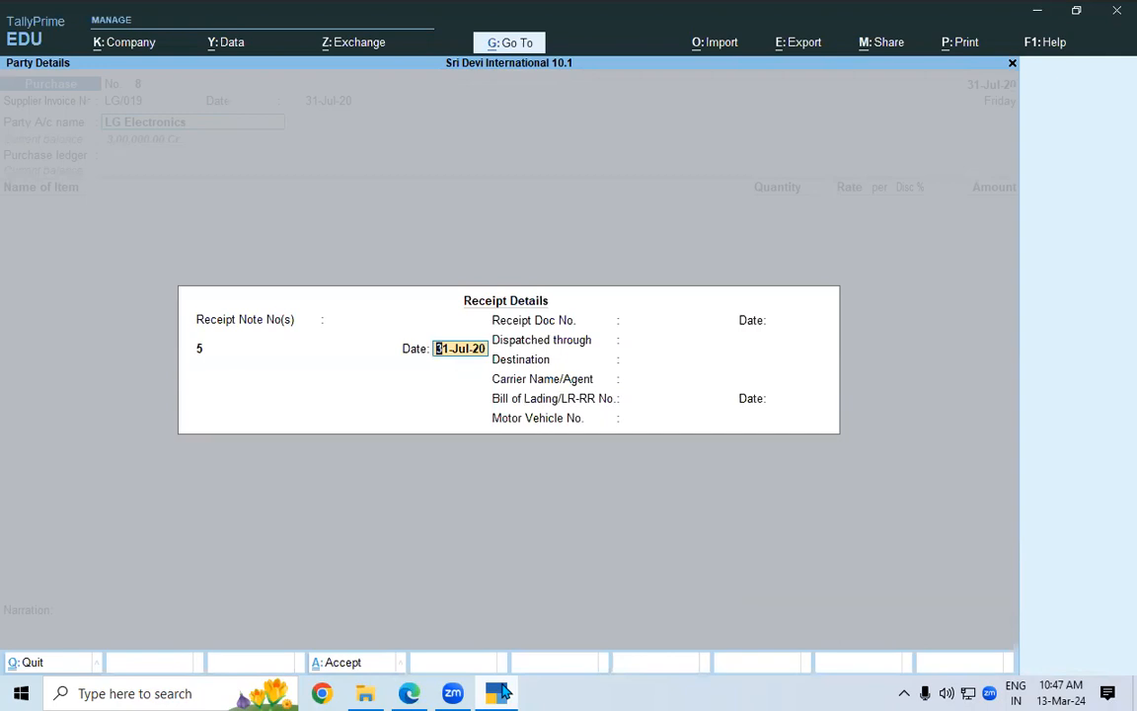
pyautogui.press('Return')
pyautogui.press('Return')
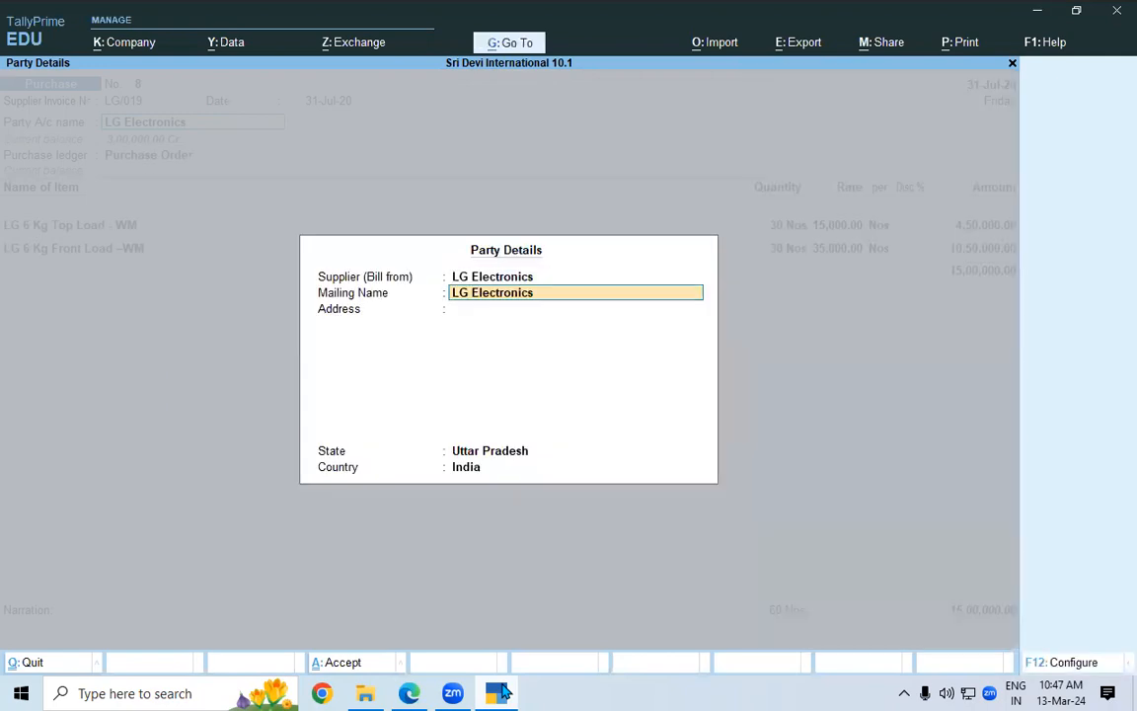
# Step: Accept the party details, set the purchase ledger to Purchase A/c and keep tracking number 5 for LG 6 Kg Top Load - WM
pyautogui.press('Return')
pyautogui.press('Return')
pyautogui.press('Return')
pyautogui.press('Return')
pyautogui.press('Return')
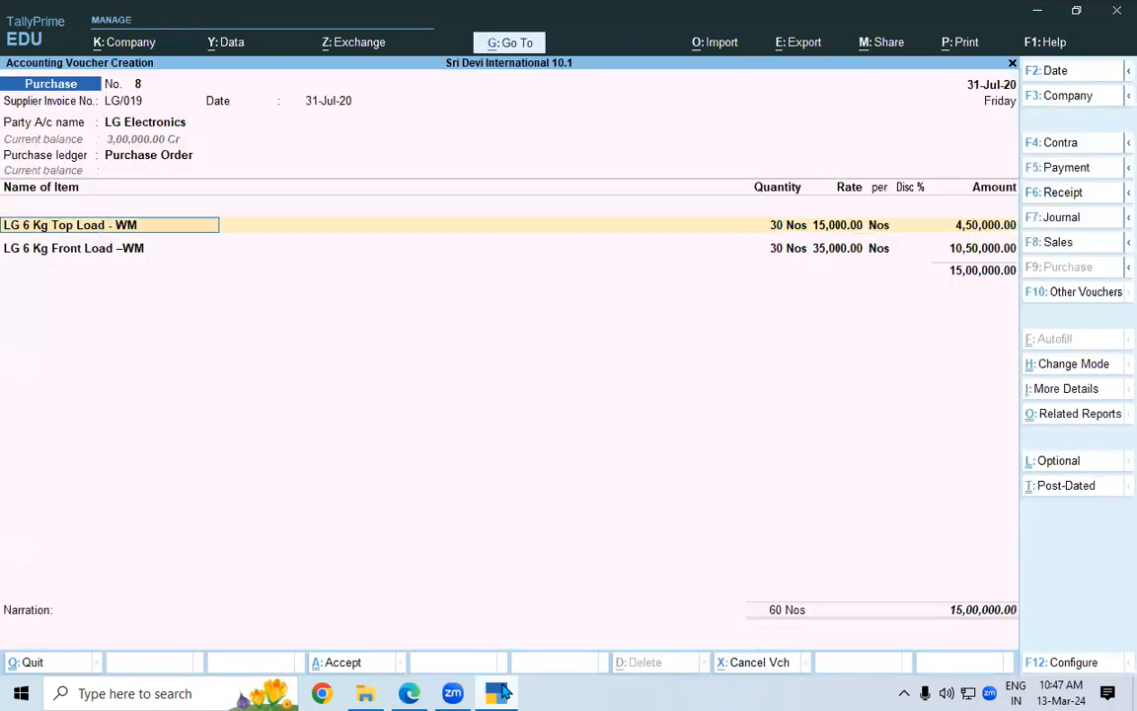
pyautogui.press('BackSpace')
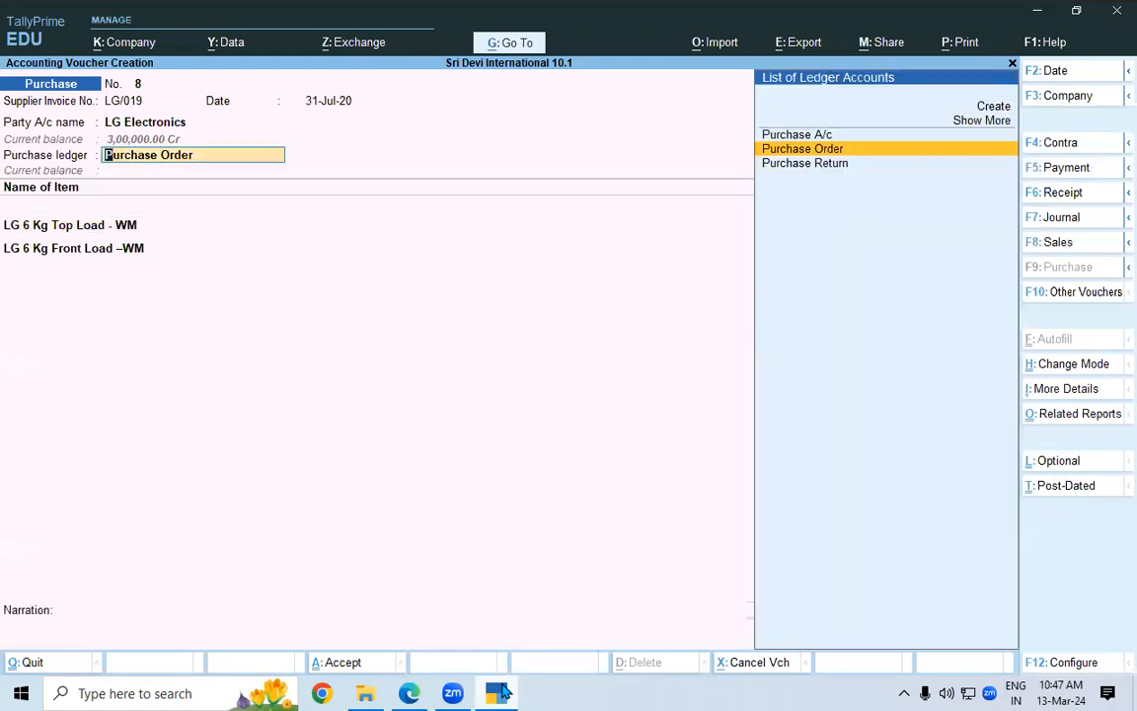
pyautogui.press('Up')
pyautogui.press('Return')
pyautogui.press('Return')
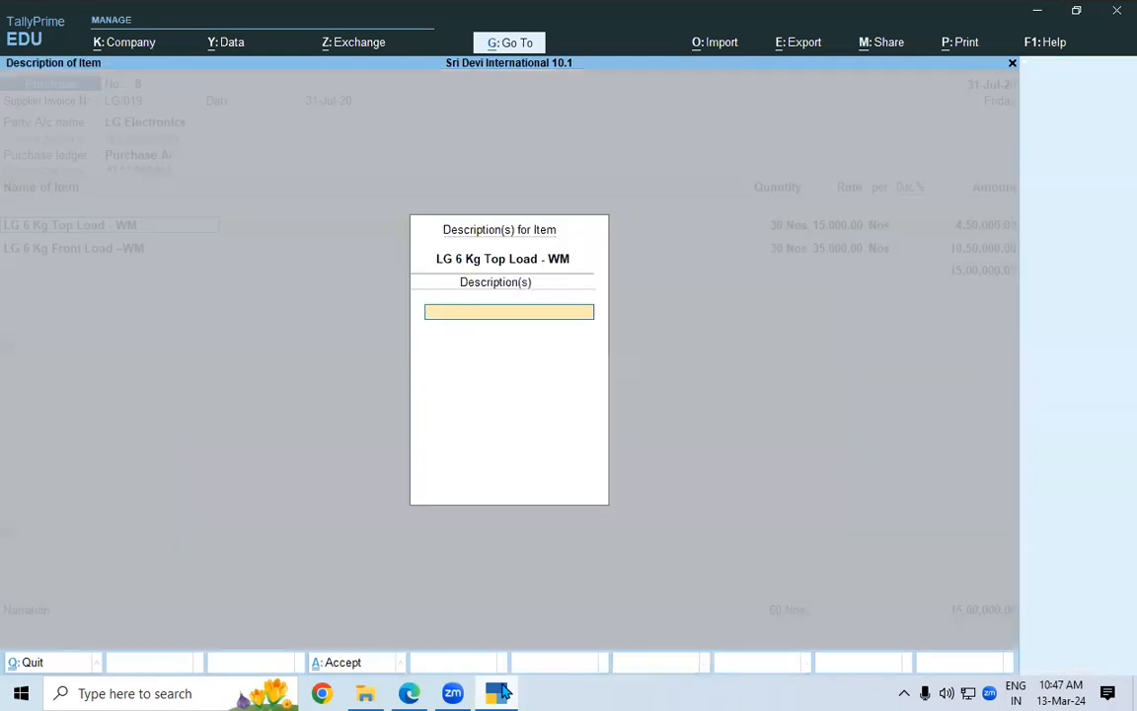
pyautogui.press('Return')
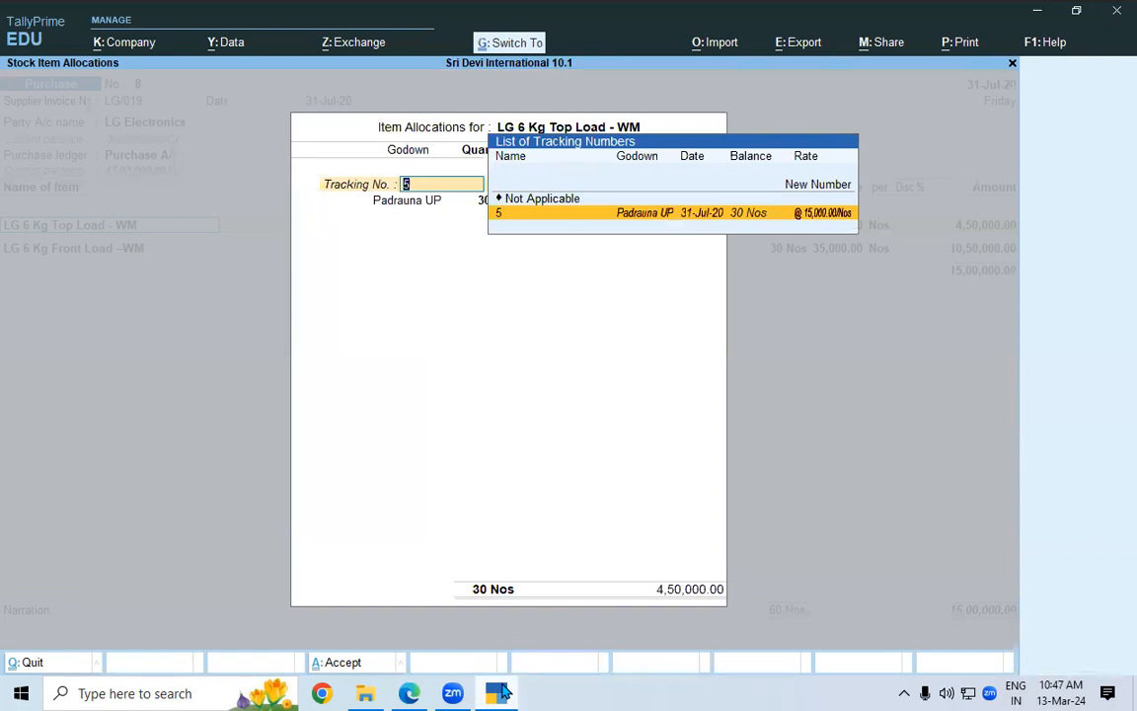
pyautogui.press('Return')
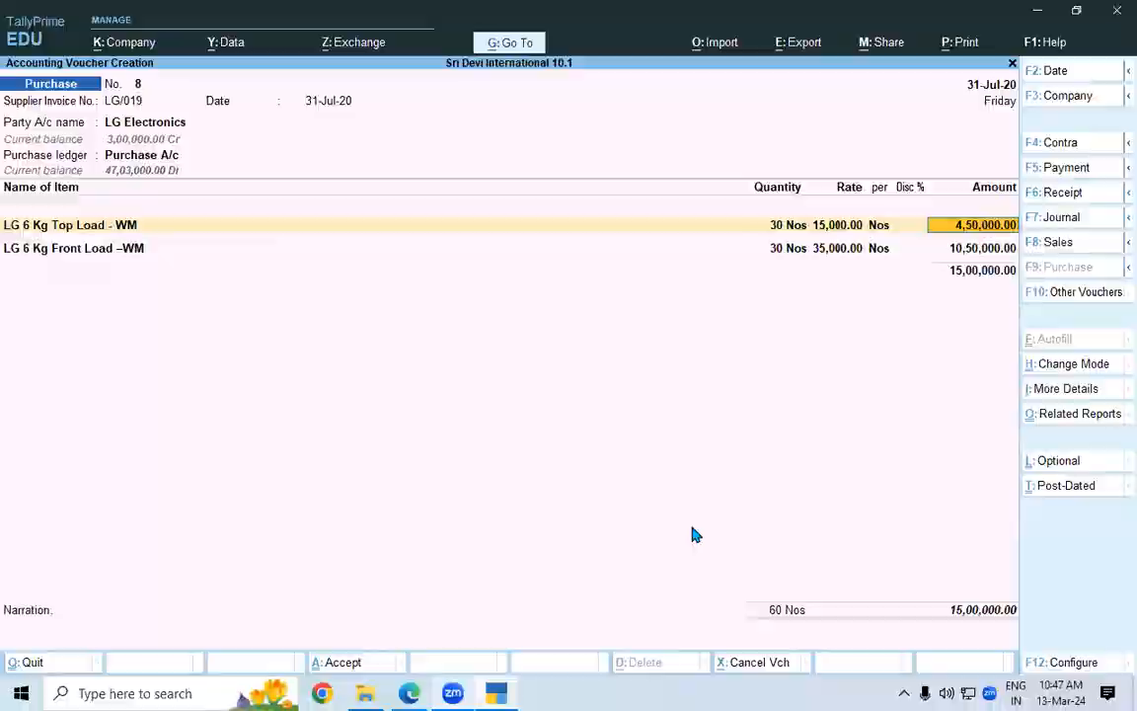
# Step: Compare the LG voucher with the PDF lesson's item table and Figure 3.20, and save the voucher in TallyPrime
pyautogui.hotkey('alt', 'Tab')
pyautogui.scroll(-3, 1093, 660)
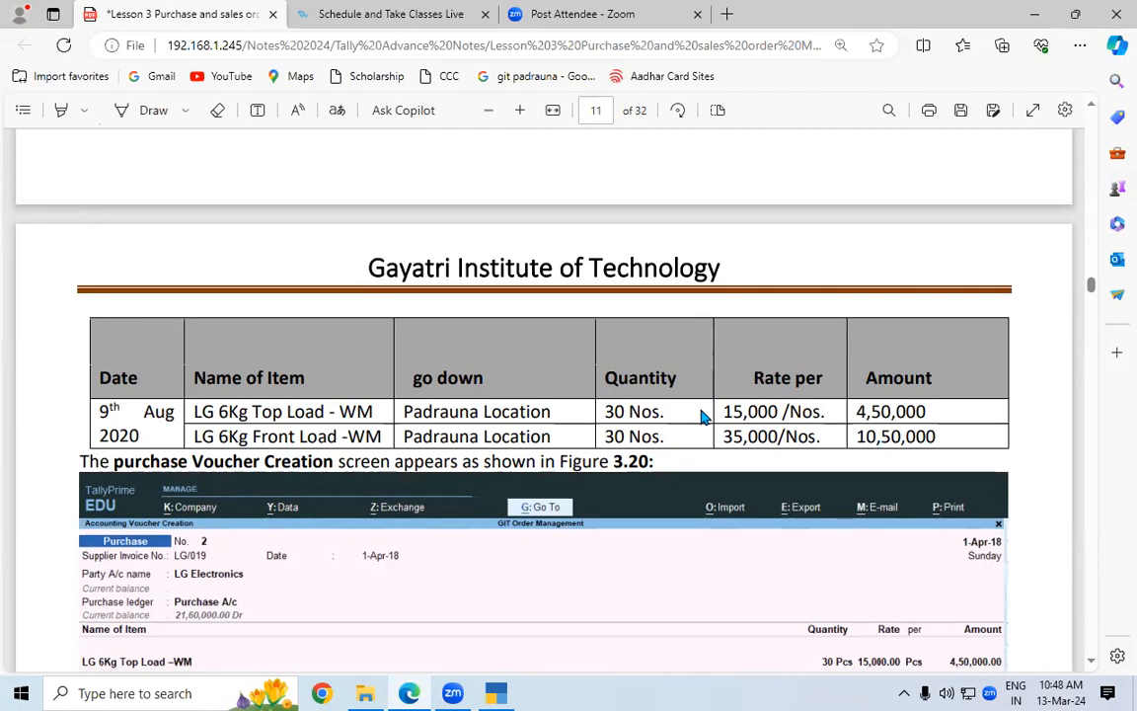
pyautogui.click(1092, 660)
pyautogui.click(1092, 661)
pyautogui.click(1091, 660)
pyautogui.click(1092, 660)
pyautogui.click(1091, 660)
pyautogui.click(1091, 661)
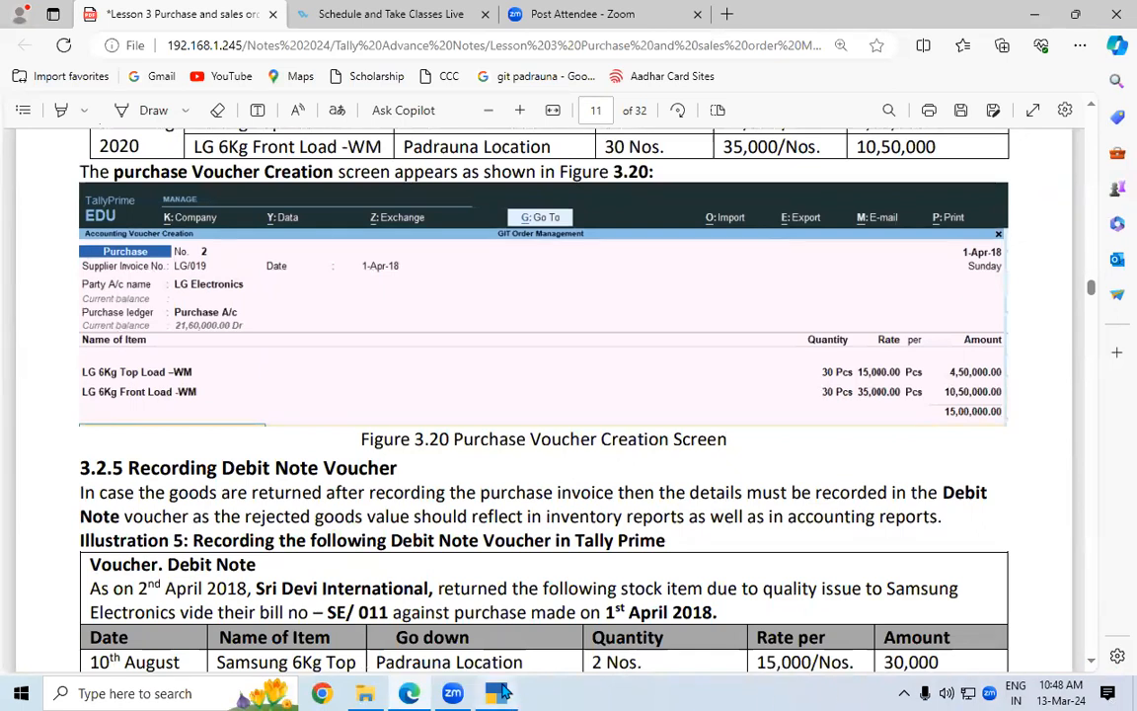
pyautogui.click(500, 692)
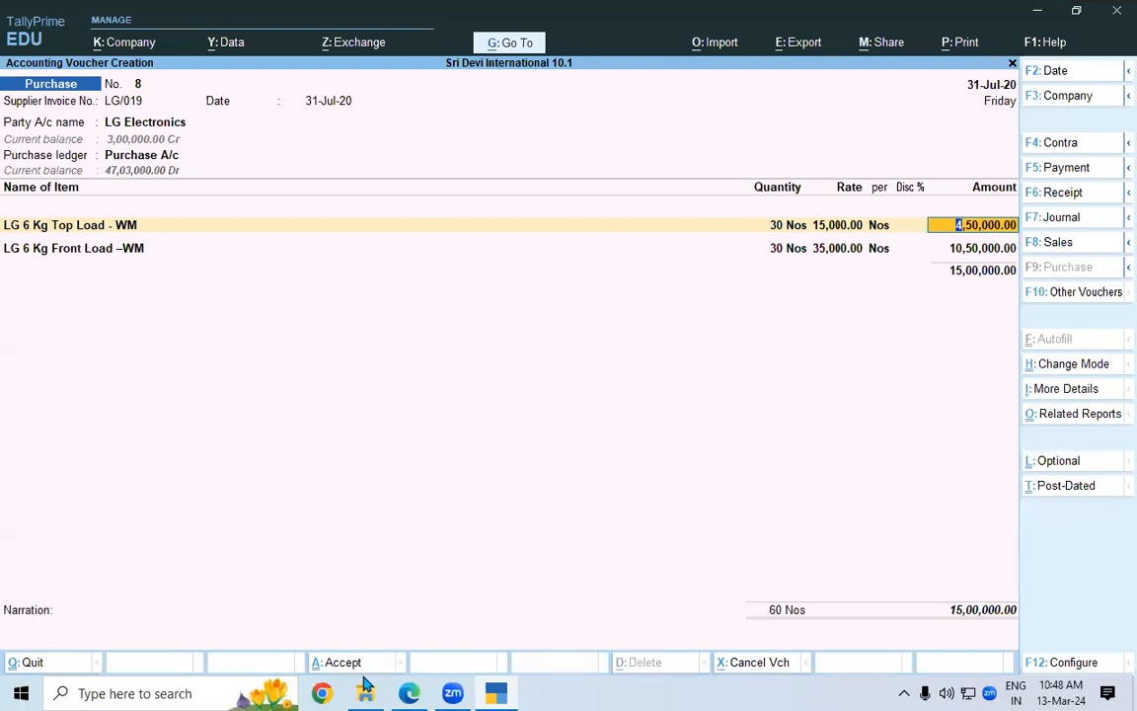
pyautogui.hotkey('ctrl', 'a')
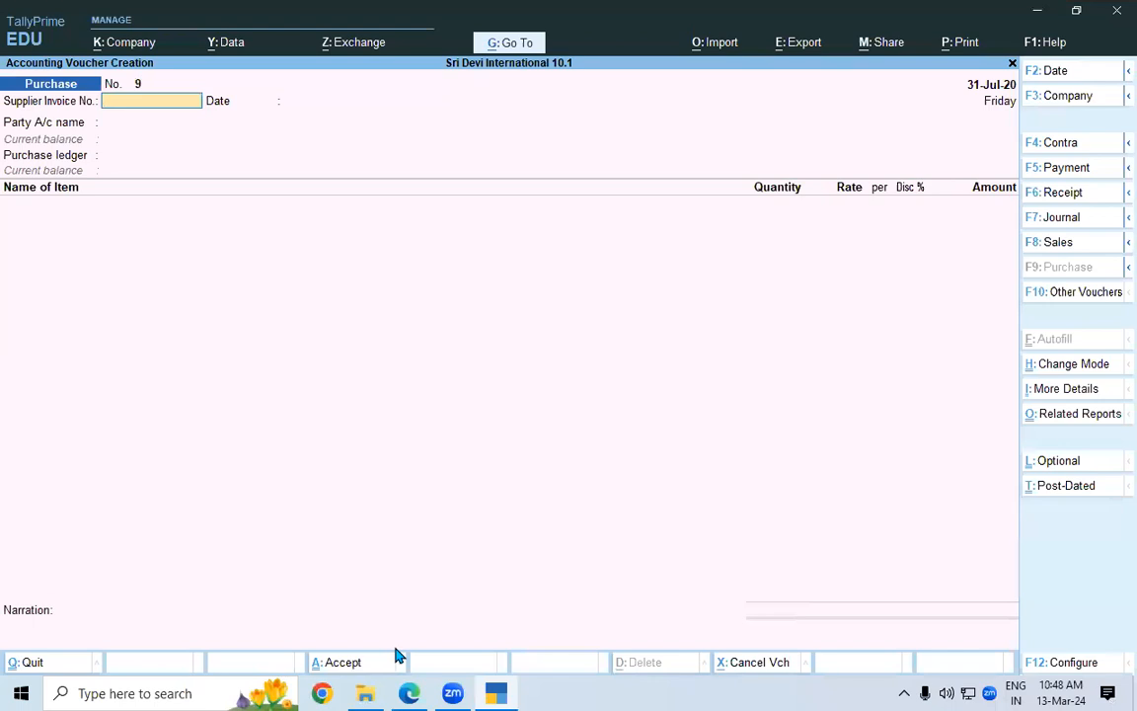
# Step: Find and open the Purchase Bills Pending report to check for bills still pending after the LG purchase
pyautogui.hotkey('alt', 'g')
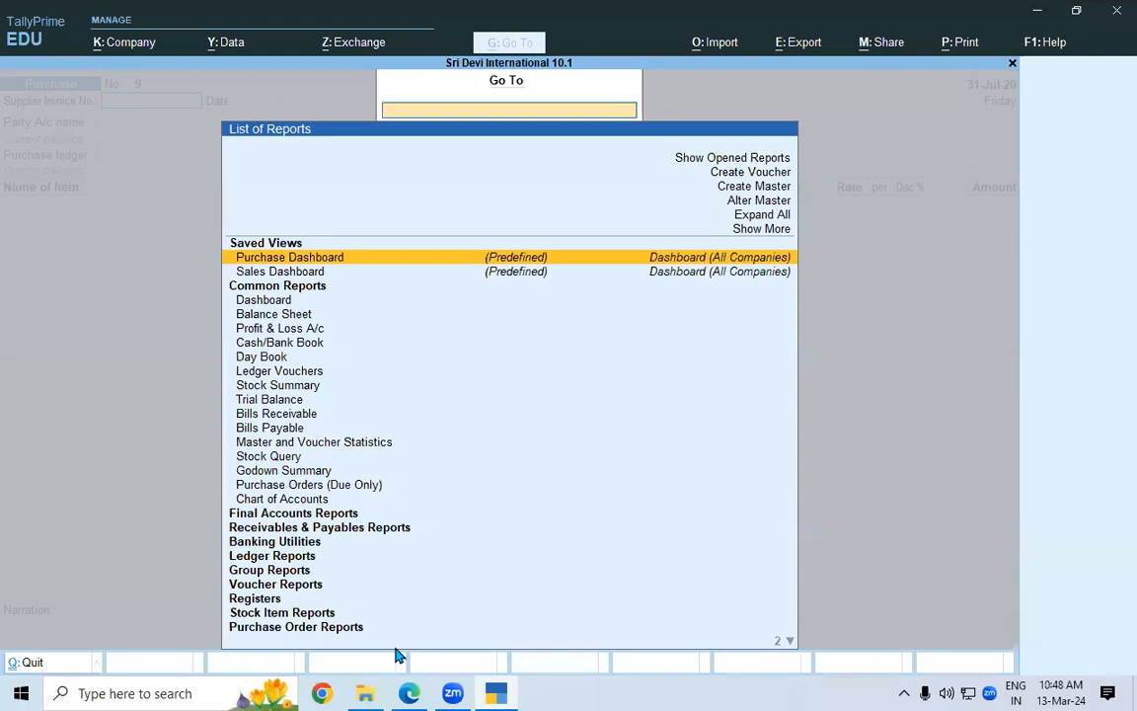
pyautogui.write('PU')
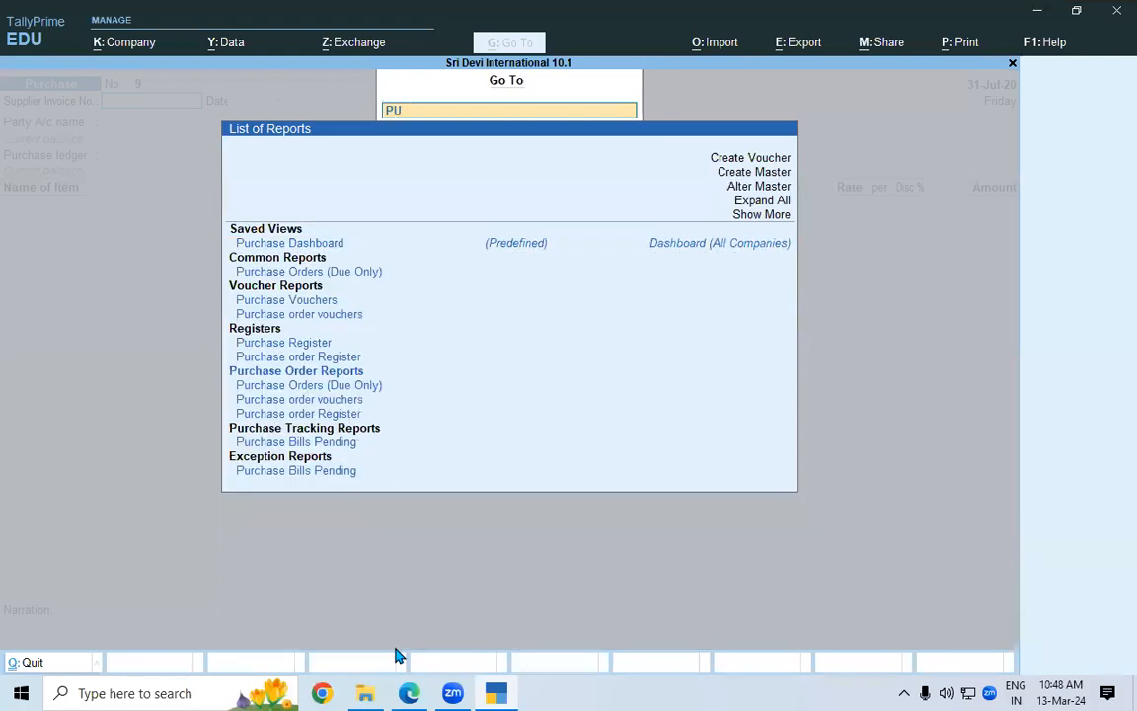
pyautogui.press('Down')
pyautogui.press('Down')
pyautogui.press('Down')
pyautogui.press('Down')
pyautogui.press('Down')
pyautogui.press('Down')
pyautogui.press('Down')
pyautogui.press('Down')
pyautogui.press('Down')
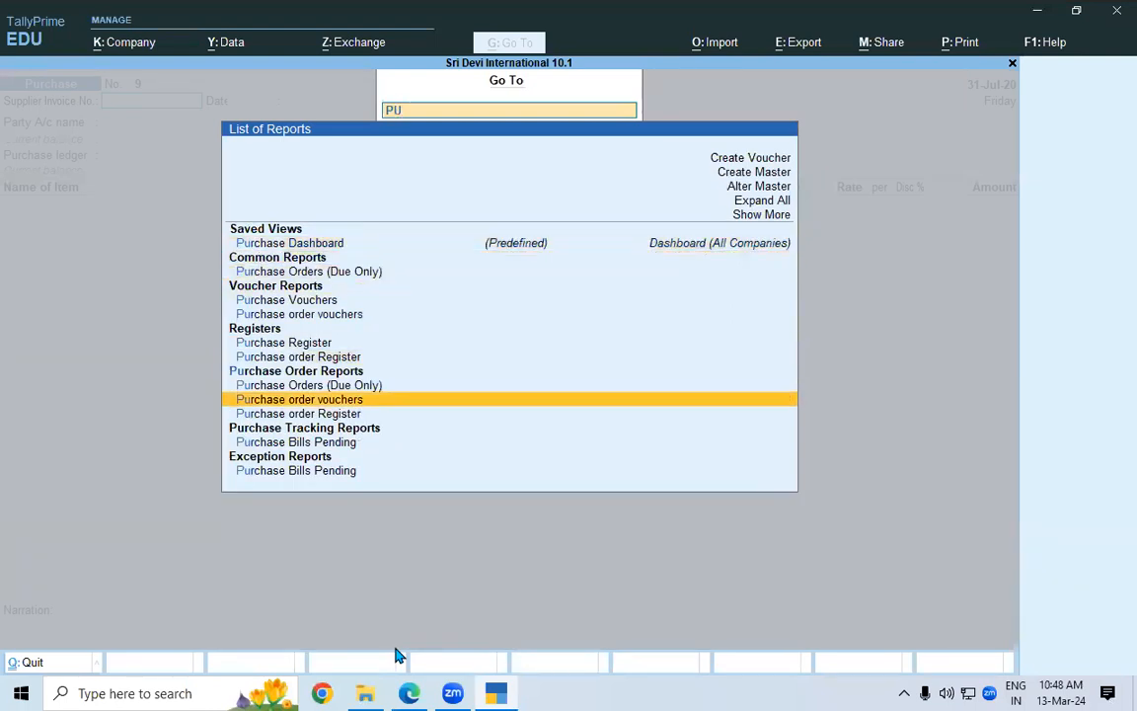
pyautogui.press('Return')
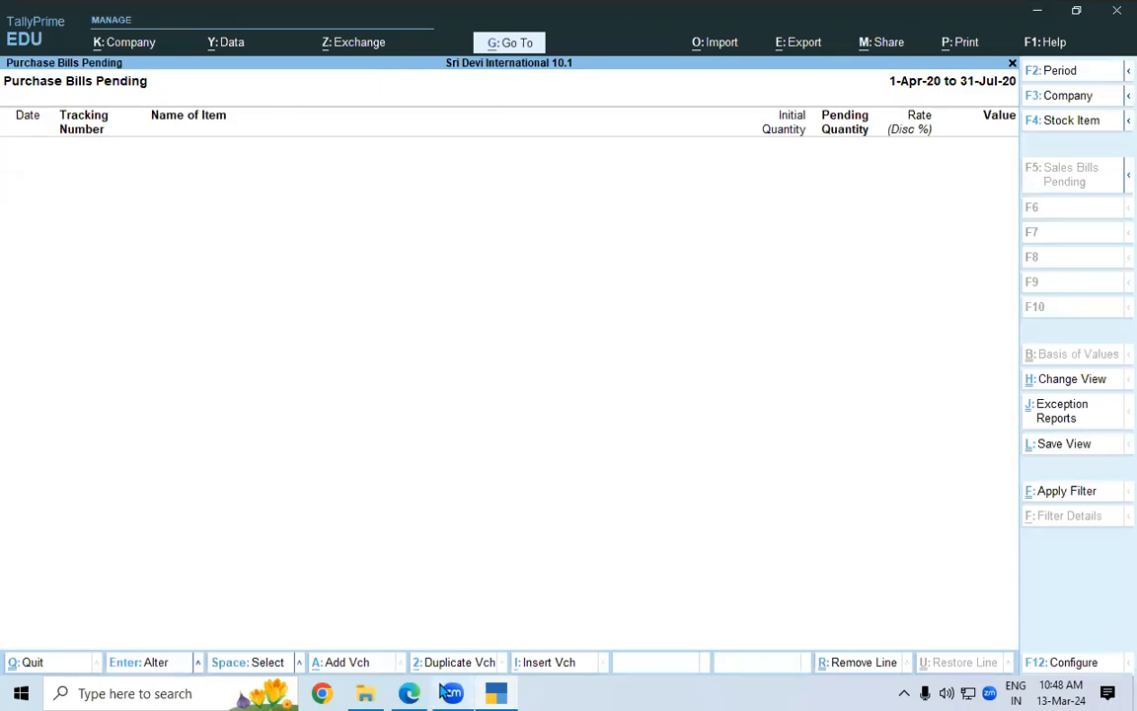
# Step: In the PDF lesson's section 3.2.5, underline Debit Note Voucher, "recording the purchase invoice", "recorded in the" and Note
pyautogui.click(488, 685)
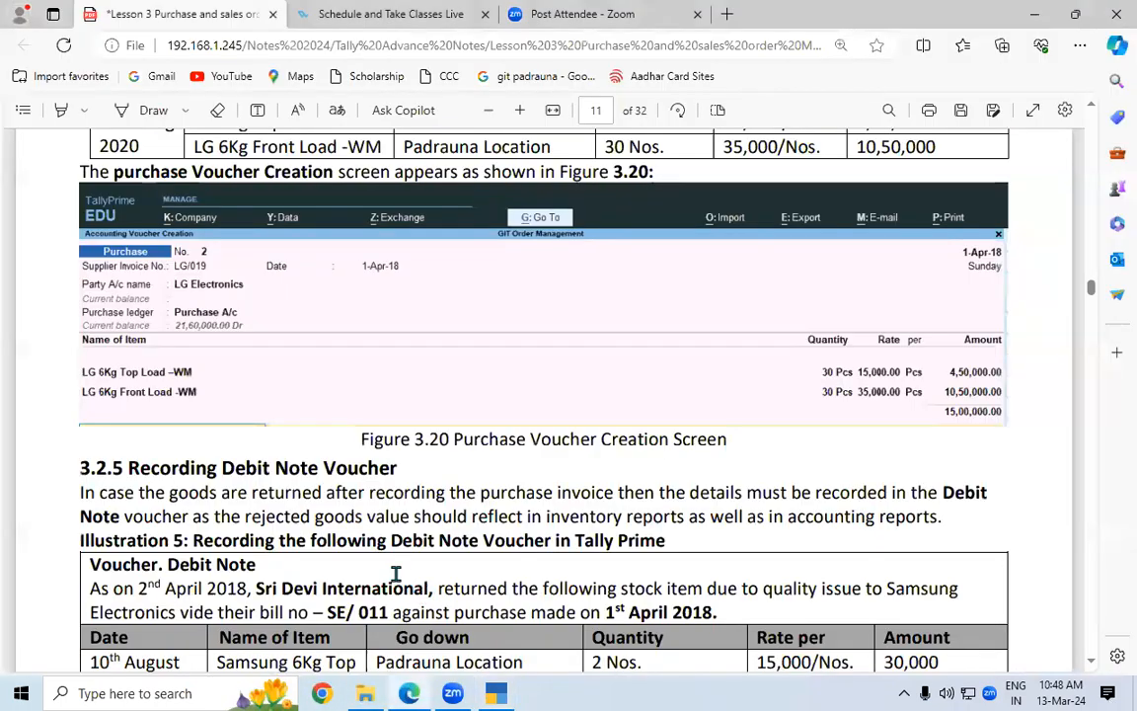
pyautogui.scroll(-1, 1094, 666)
pyautogui.scroll(-2, 1093, 666)
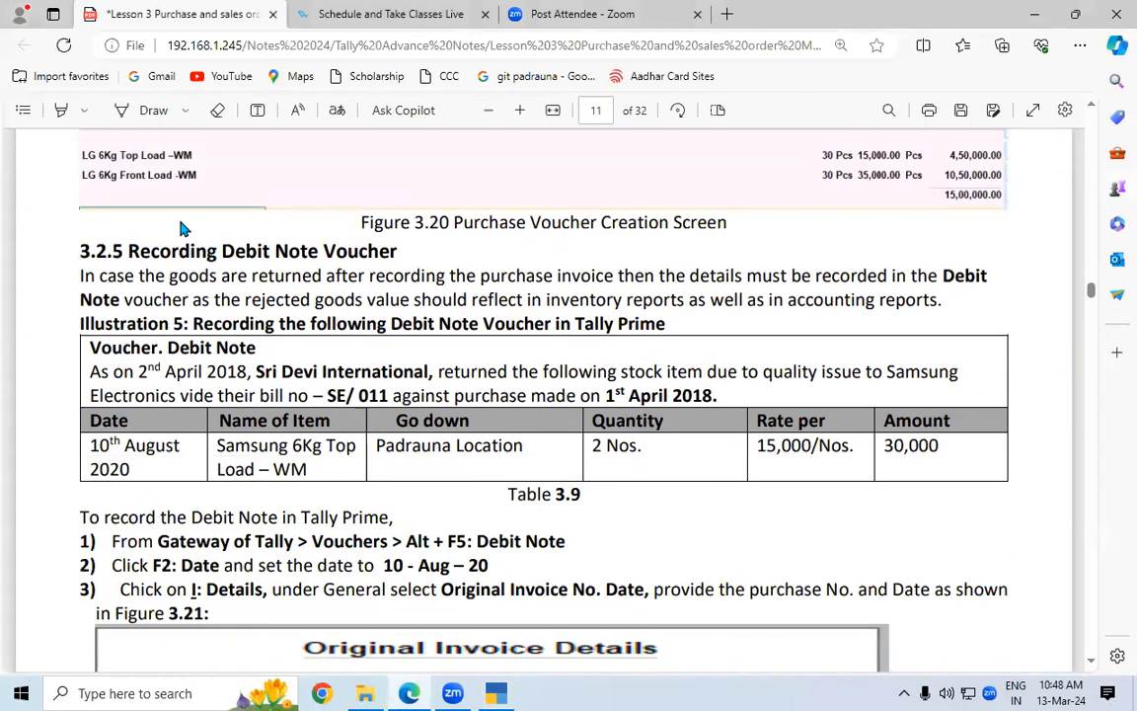
pyautogui.click(120, 110)
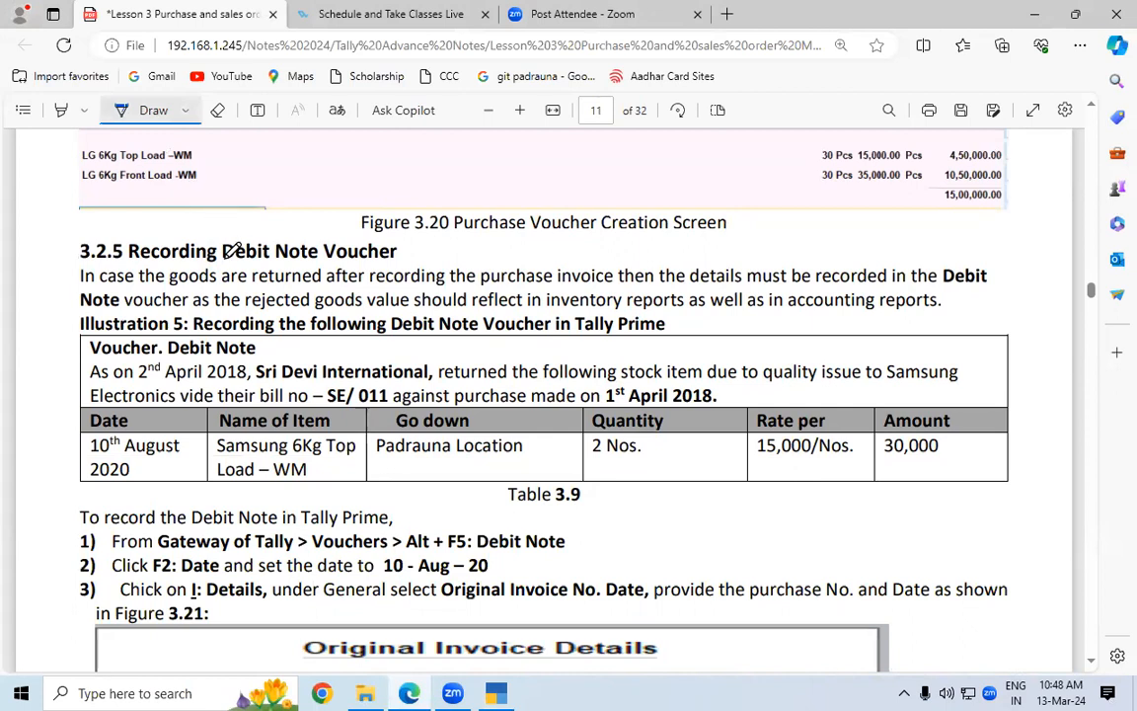
pyautogui.moveTo(220, 263); pyautogui.dragTo(393, 270)
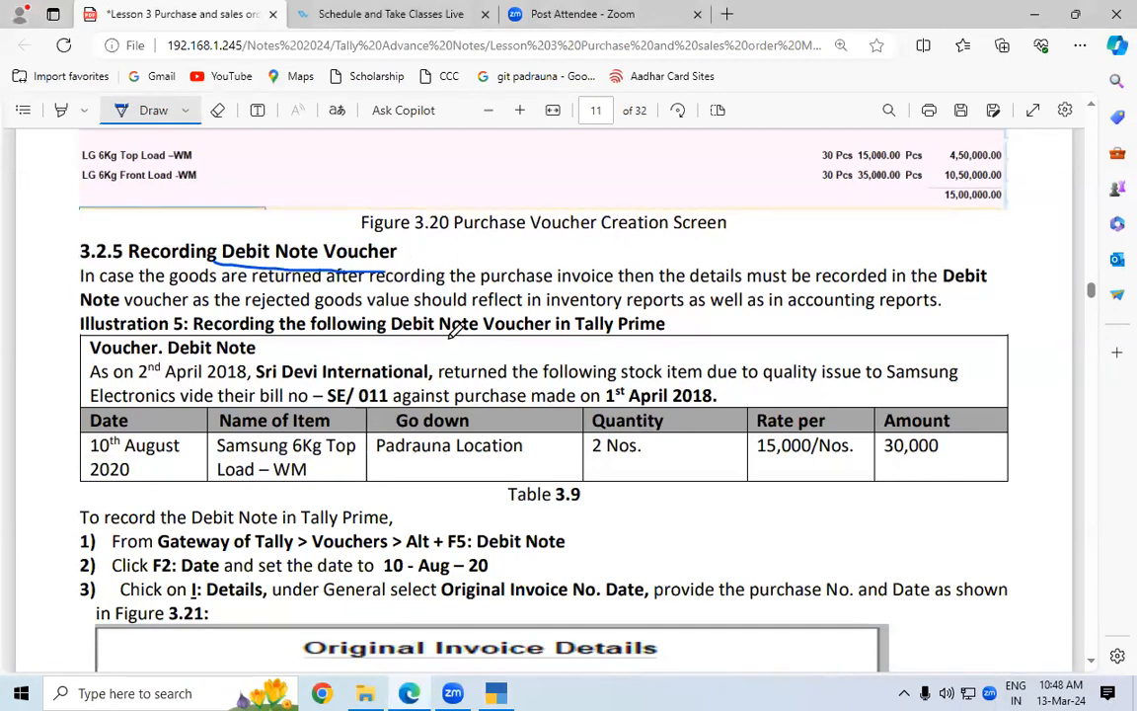
pyautogui.moveTo(236, 260); pyautogui.dragTo(398, 260)
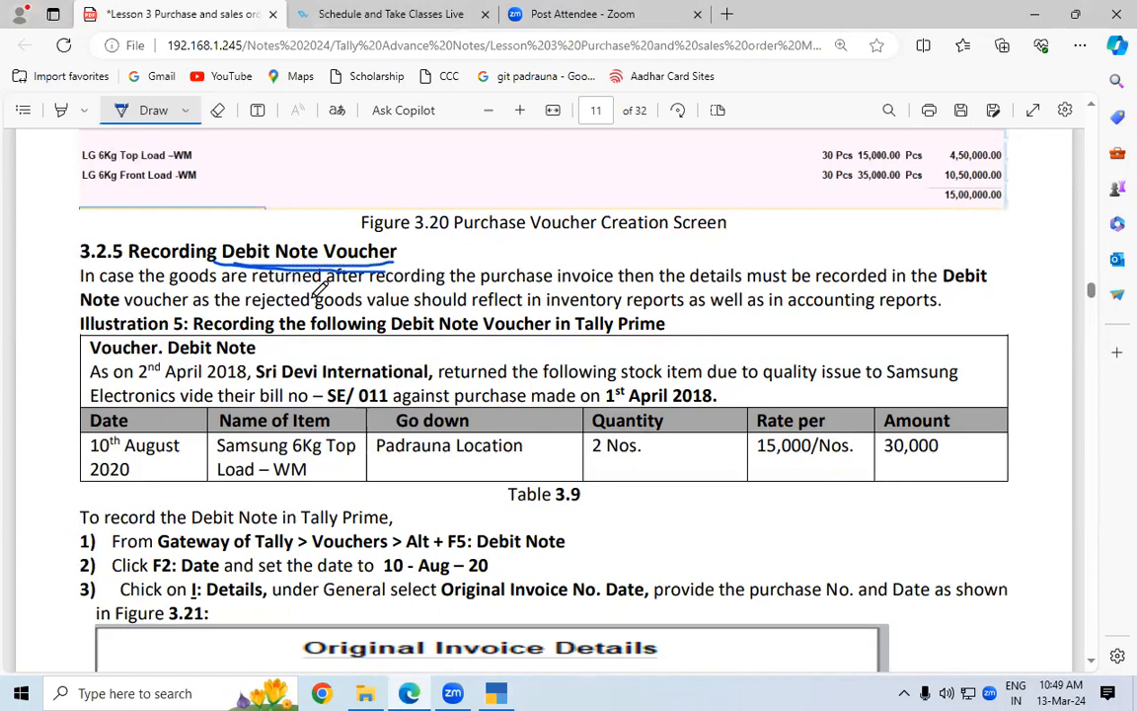
pyautogui.moveTo(481, 283); pyautogui.dragTo(602, 292)
pyautogui.moveTo(817, 286); pyautogui.dragTo(930, 282)
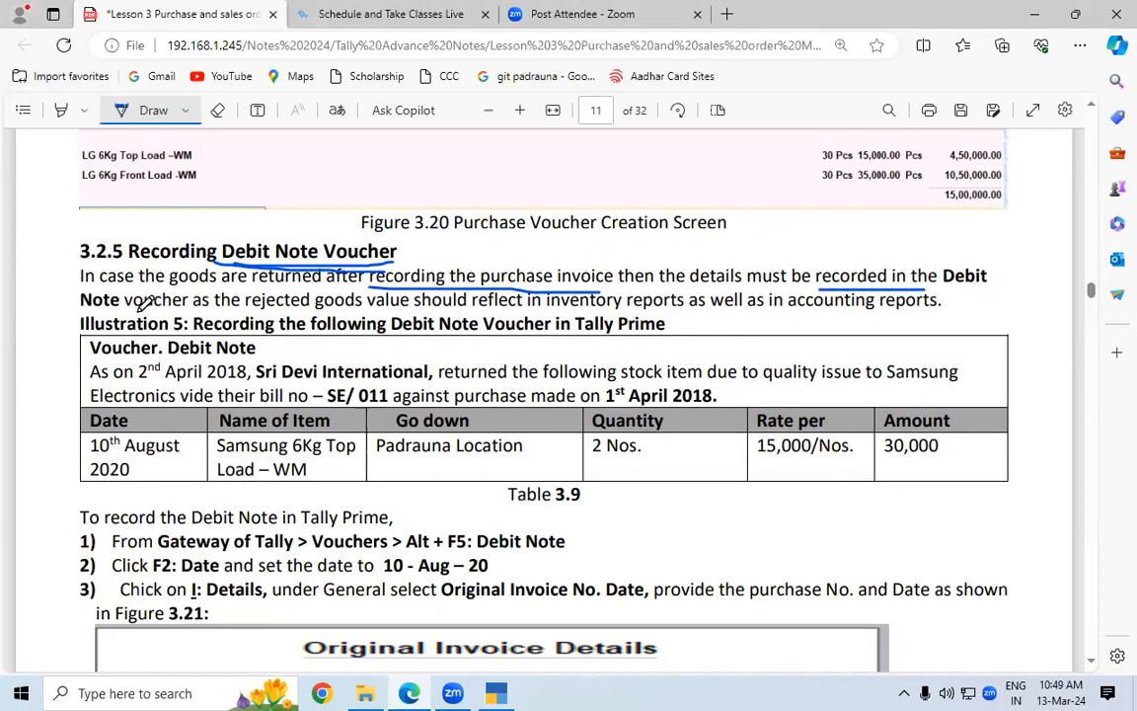
pyautogui.moveTo(87, 310); pyautogui.dragTo(158, 306)
# Step: Underline I: Details and Original Invoice in step 3 of the lesson's debit note instructions
pyautogui.scroll(-3, 1093, 667)
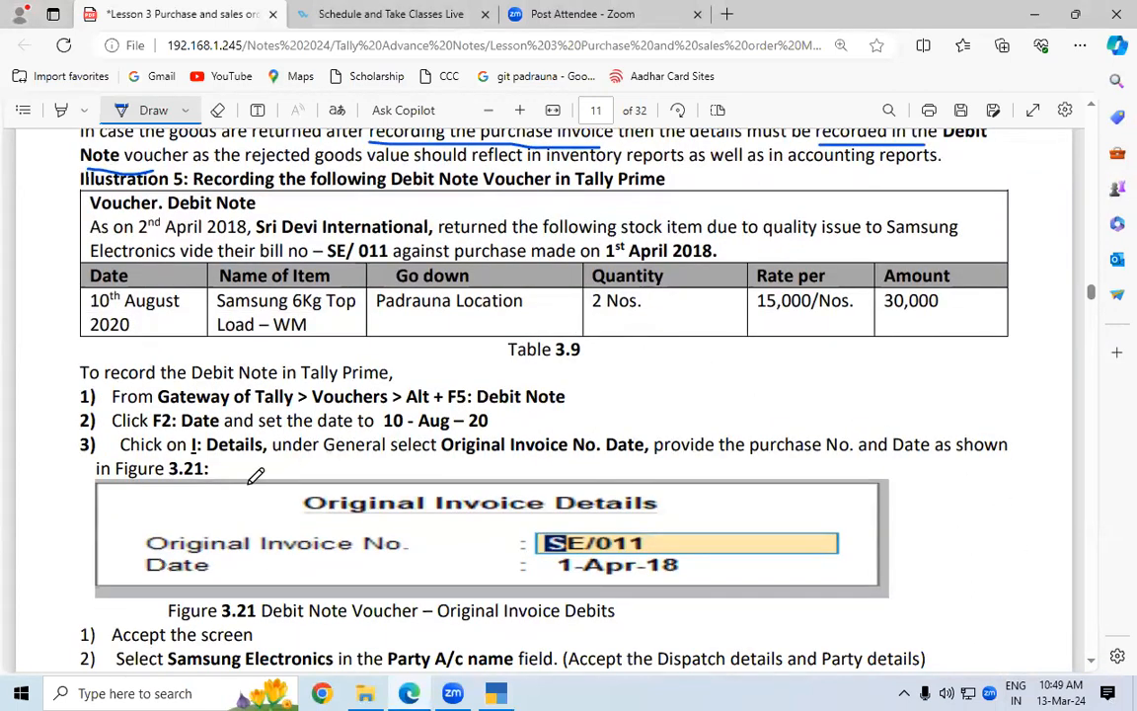
pyautogui.moveTo(191, 459); pyautogui.dragTo(244, 460)
pyautogui.moveTo(473, 460); pyautogui.dragTo(571, 458)
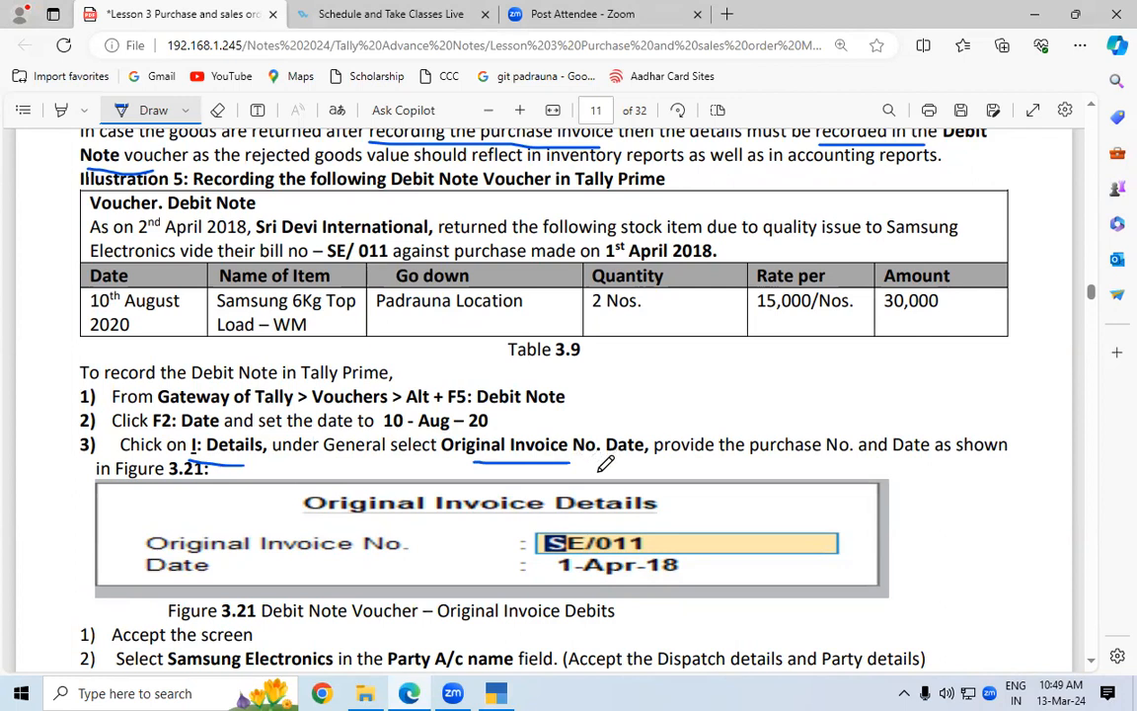
# Step: Switch to TallyPrime, close the pending bills report and start a new Debit Note voucher
pyautogui.click(486, 693)
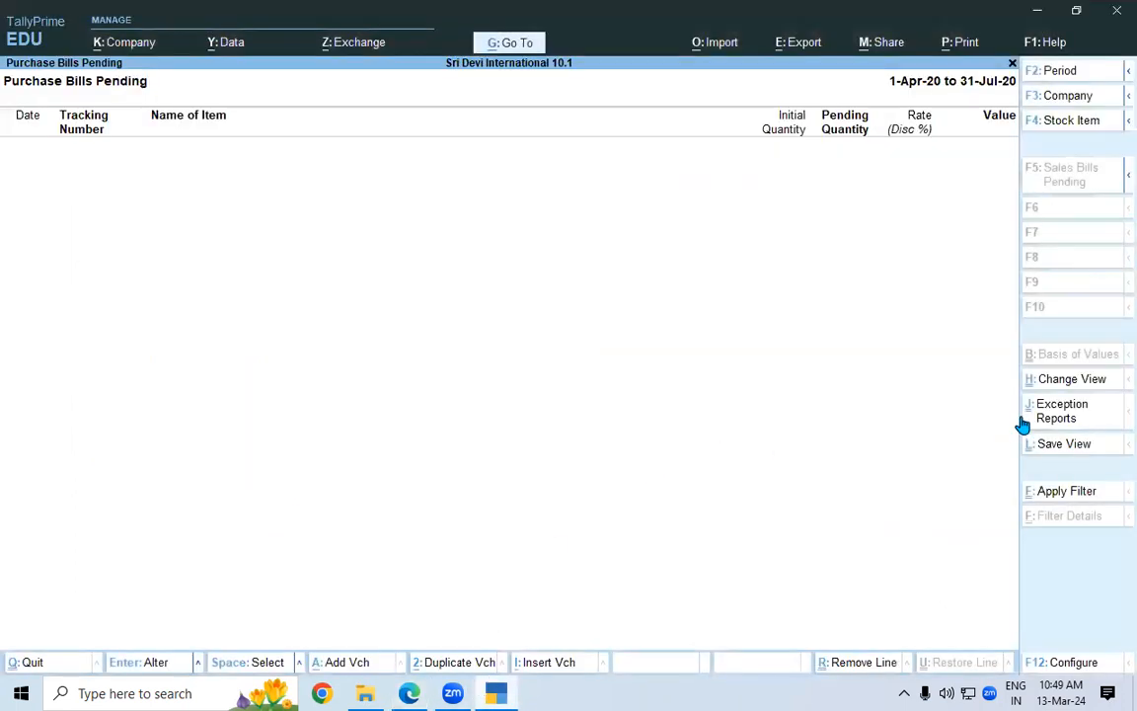
pyautogui.press('Escape')
pyautogui.press('Escape')
pyautogui.press('Return')
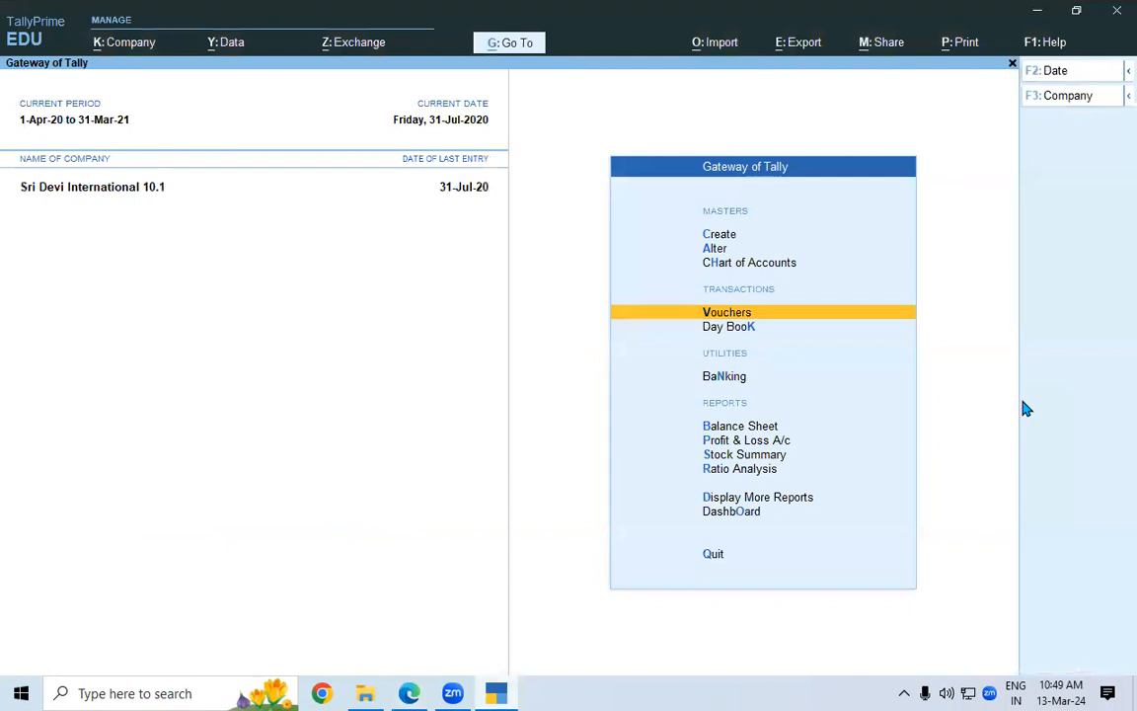
pyautogui.click(749, 315)
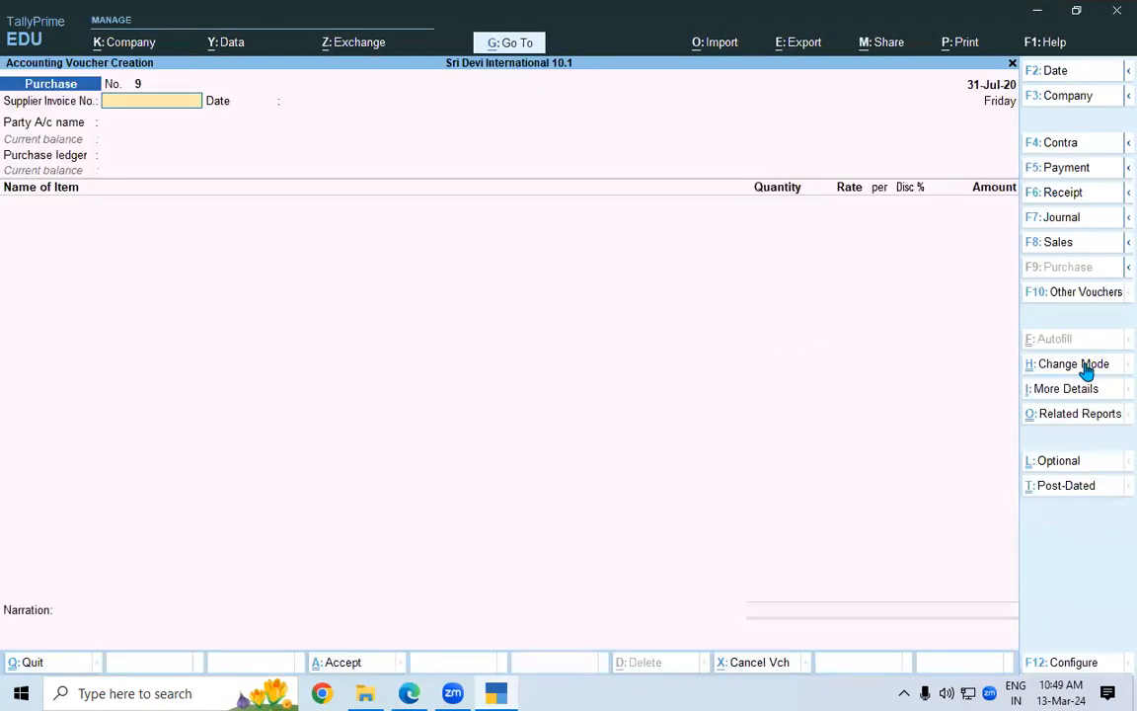
pyautogui.click(1081, 295)
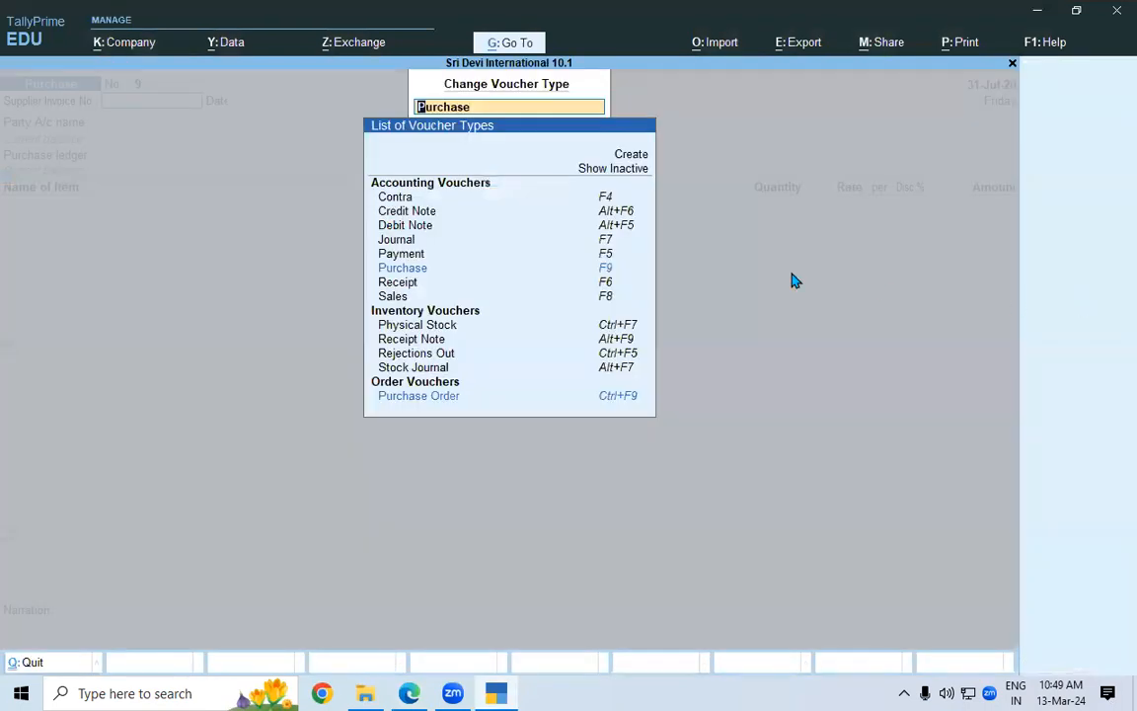
pyautogui.click(443, 229)
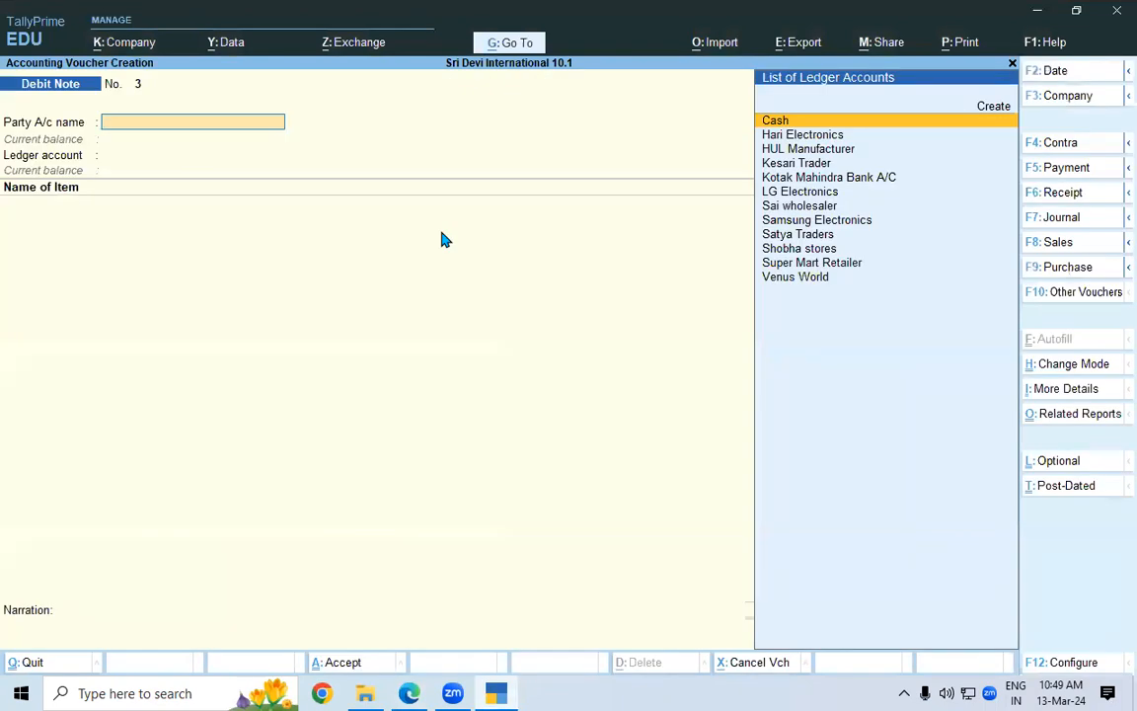
# Step: Check the lesson's debit note details and select Samsung Electronics as the party account in the TallyPrime debit note
pyautogui.hotkey('alt', 'Tab')
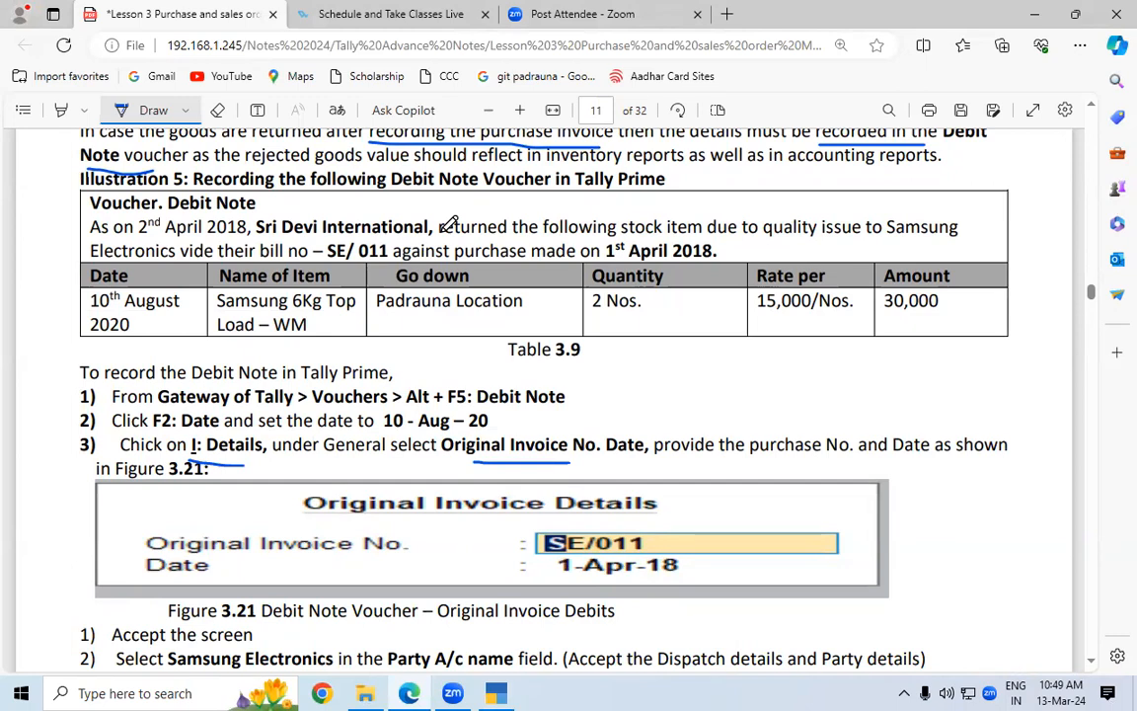
pyautogui.hotkey('alt', 'Tab')
pyautogui.press('Down')
pyautogui.press('Down')
pyautogui.press('Down')
pyautogui.press('Down')
pyautogui.press('Down')
pyautogui.press('Down')
pyautogui.press('Down')
pyautogui.press('Down')
pyautogui.press('Down')
pyautogui.press('Up')
pyautogui.press('Up')
pyautogui.press('Up')
pyautogui.press('Down')
pyautogui.press('Return')
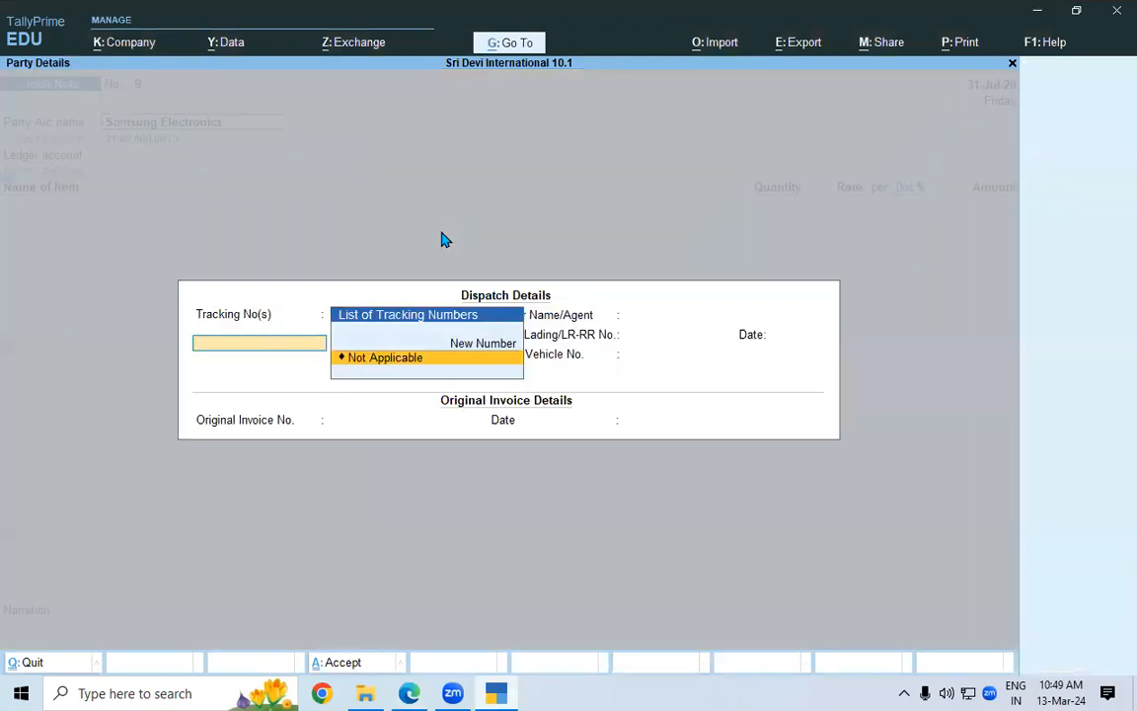
# Step: Accept the dispatch and party details without entries and set the debit note's ledger account to Purchase Return
pyautogui.press('ctrl')
pyautogui.hotkey('ctrl', 'a')
pyautogui.press('Return')
pyautogui.press('Return')
pyautogui.press('Return')
pyautogui.press('Return')
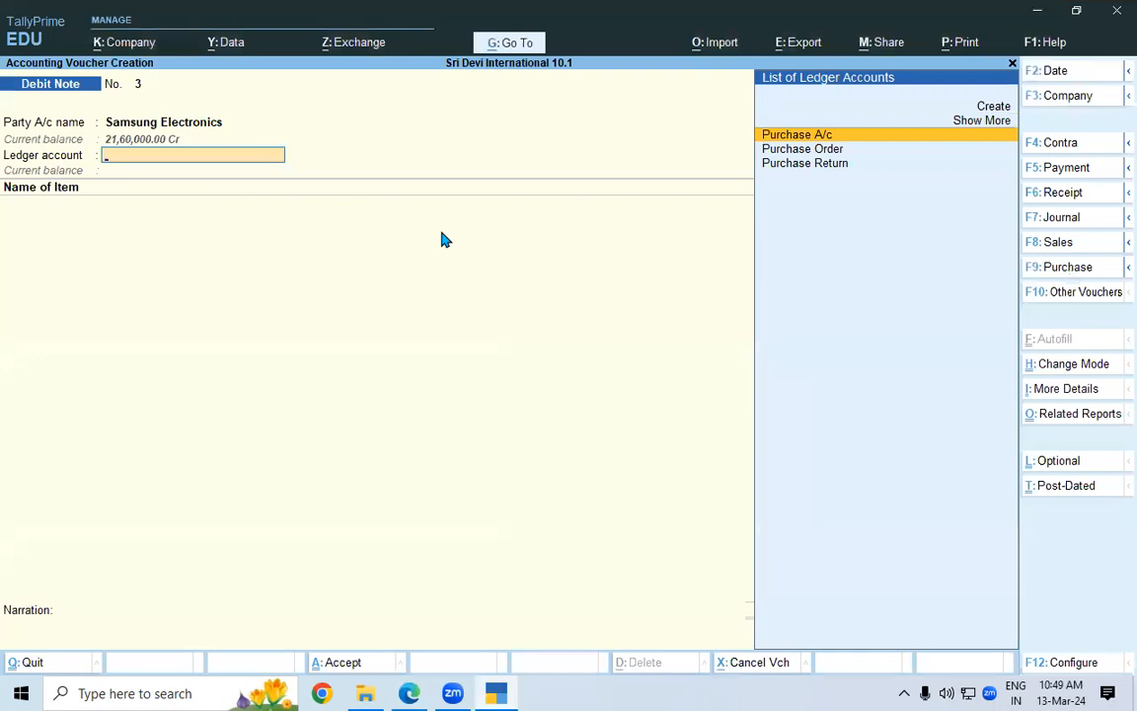
pyautogui.press('Down')
pyautogui.press('Down')
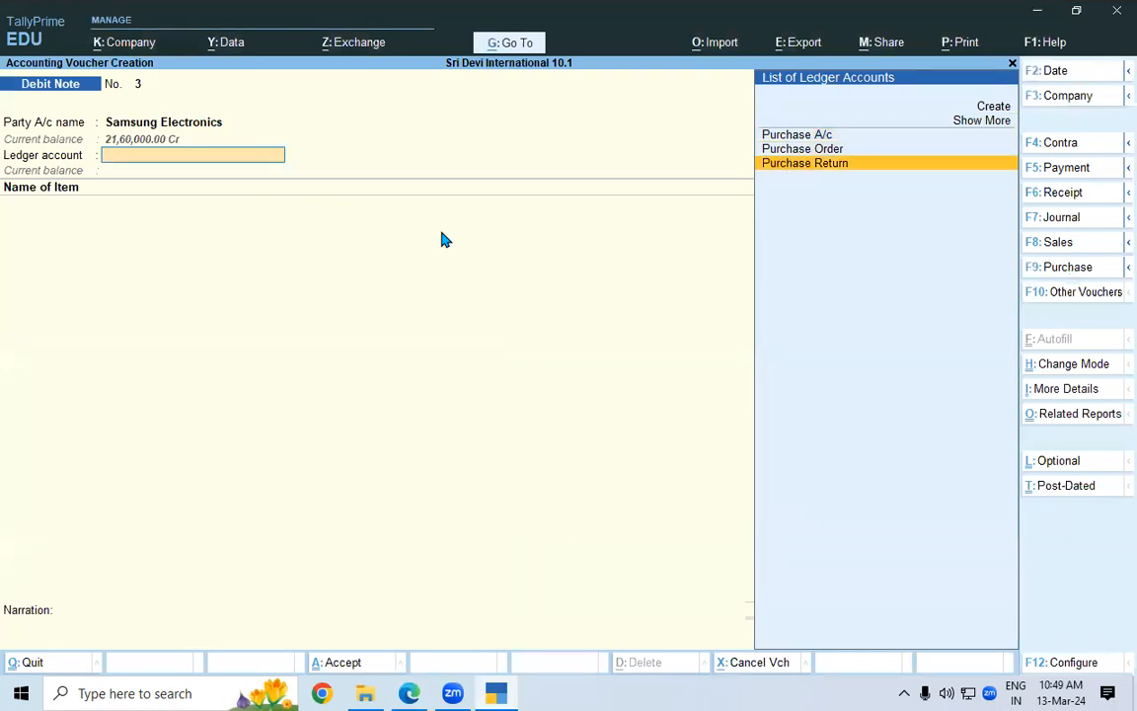
pyautogui.press('Return')
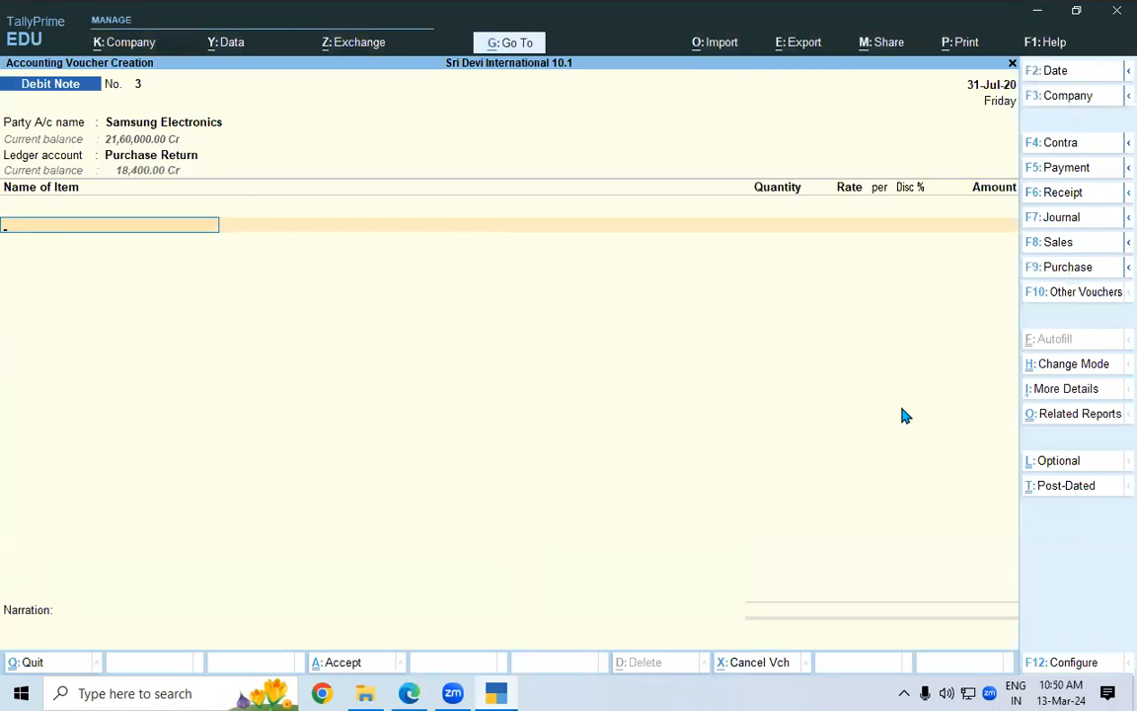
# Step: Open the Original Invoice No. & Date details for the Samsung Electronics debit note
pyautogui.click(1069, 395)
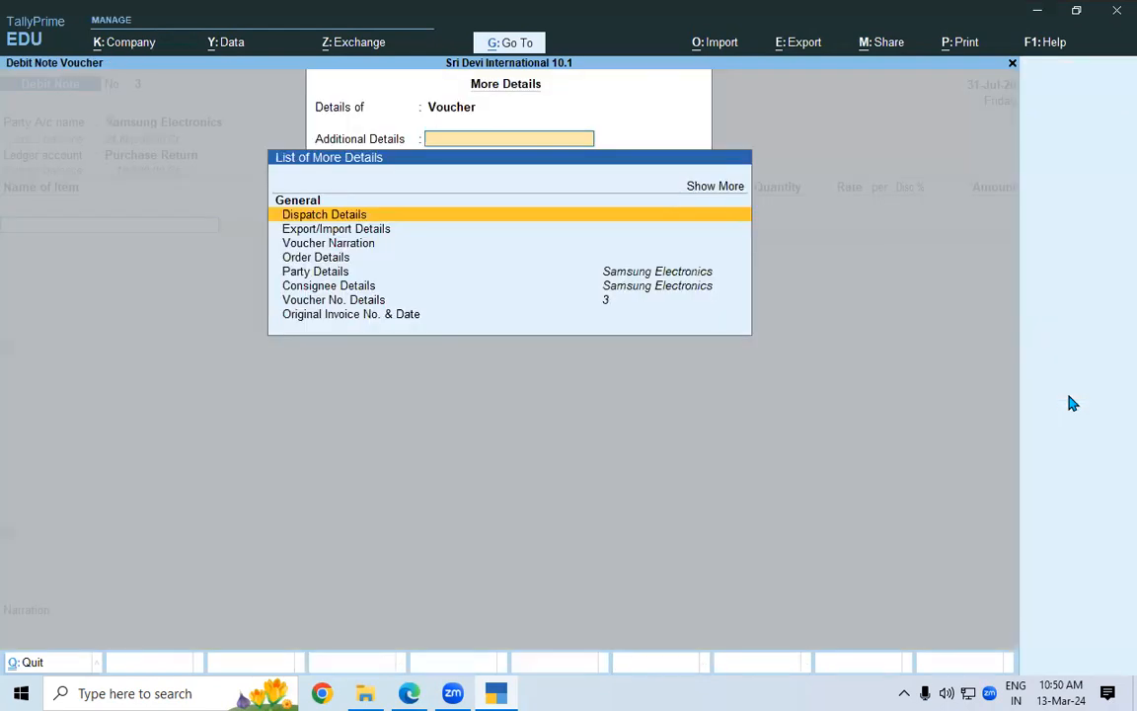
pyautogui.press('Down')
pyautogui.press('Down')
pyautogui.press('Down')
pyautogui.press('Down')
pyautogui.press('Down')
pyautogui.press('Down')
pyautogui.press('Down')
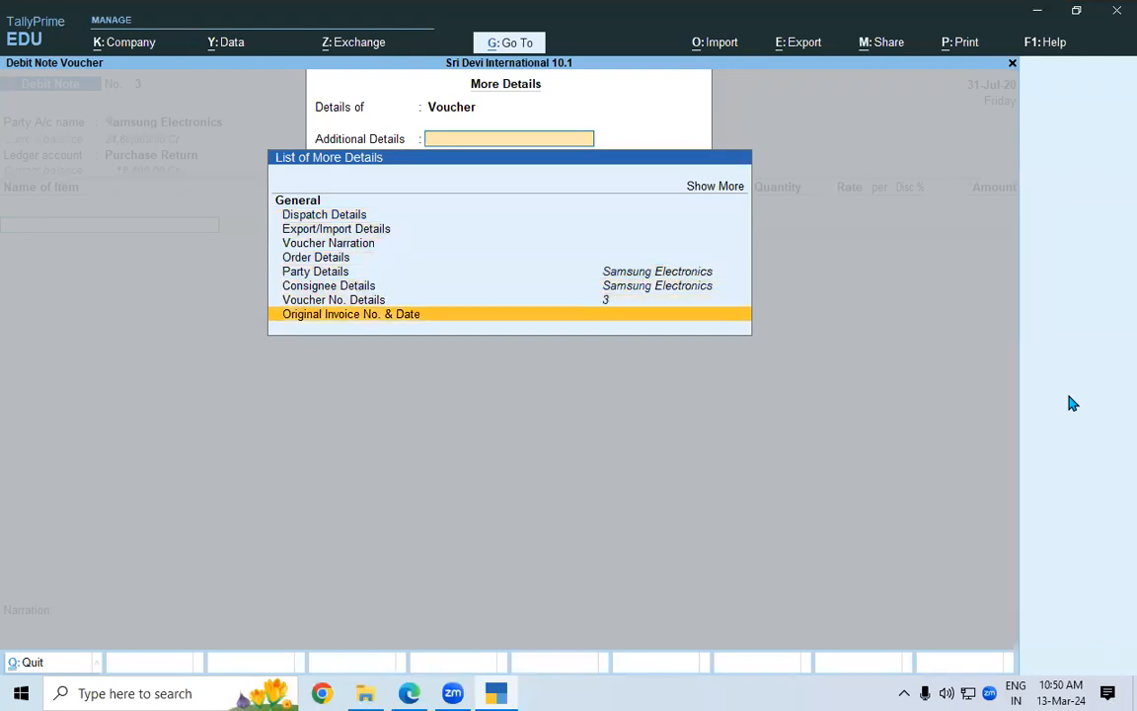
pyautogui.press('Return')
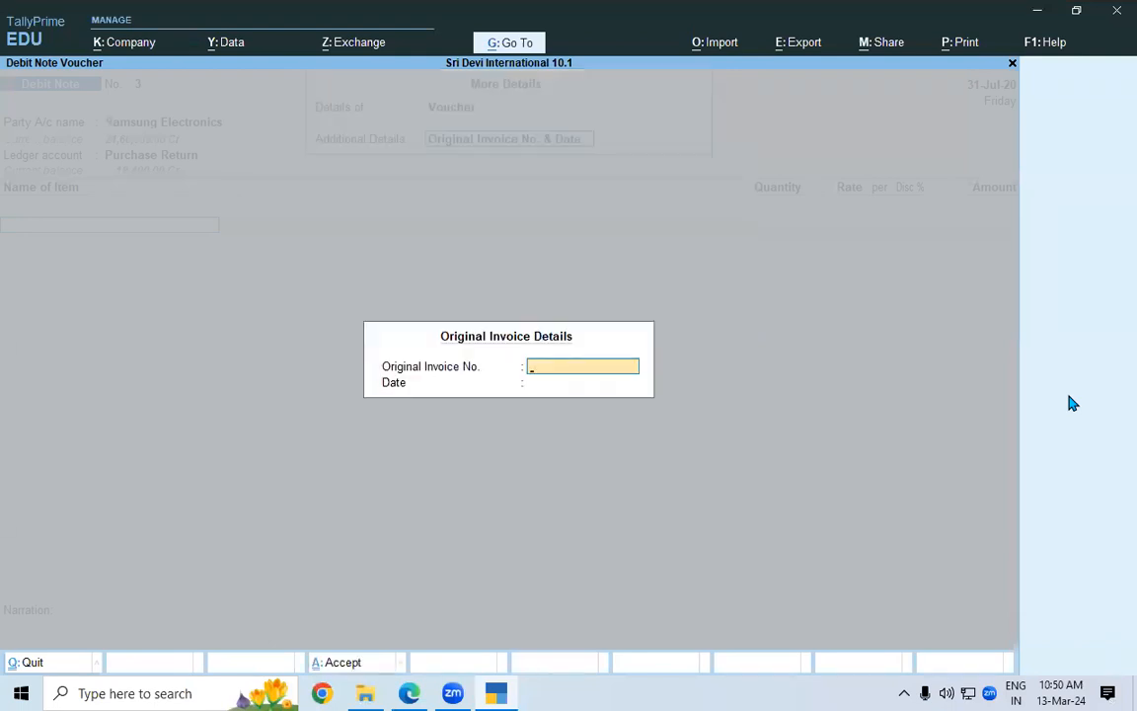
# Step: Copy the bill number SE/ 011 from the lesson into the original invoice number and accept 31-Jul-20 as its date
pyautogui.hotkey('alt', 'Tab')
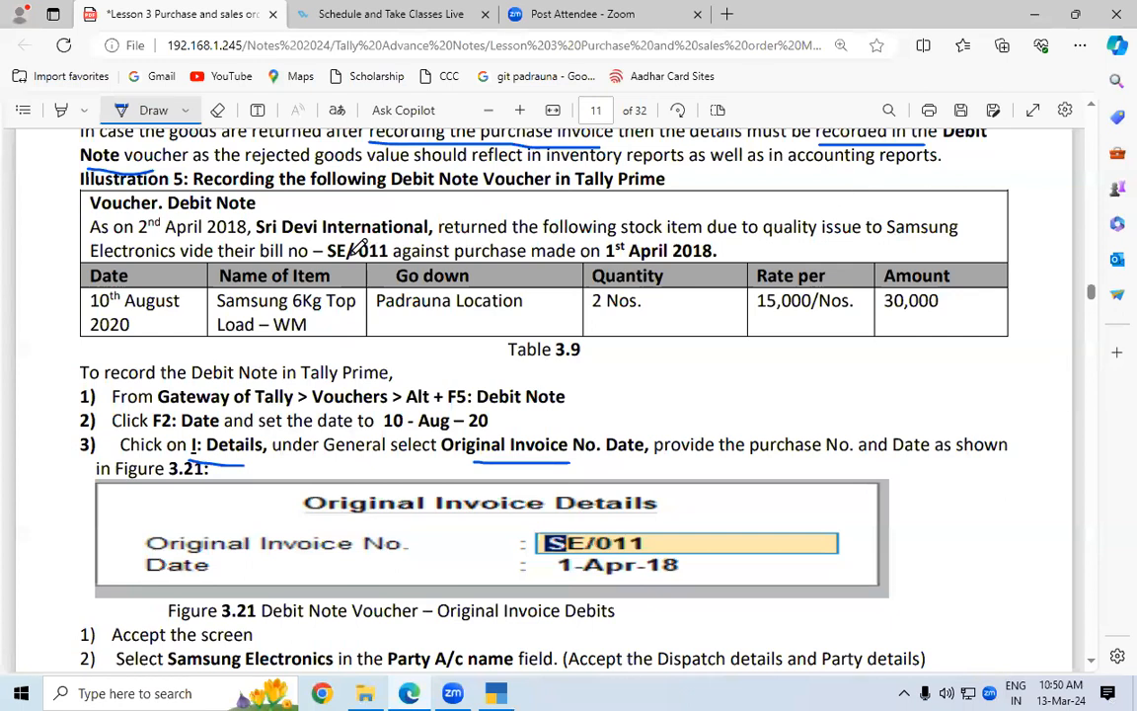
pyautogui.click(153, 109)
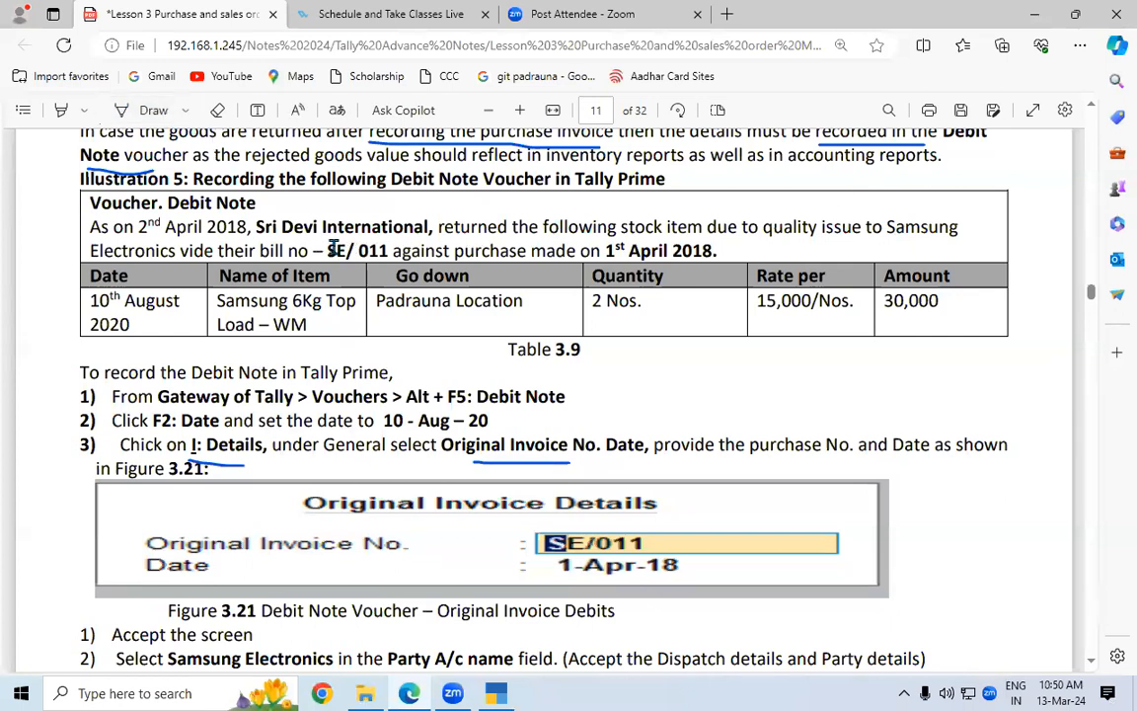
pyautogui.moveTo(327, 250); pyautogui.dragTo(386, 245)
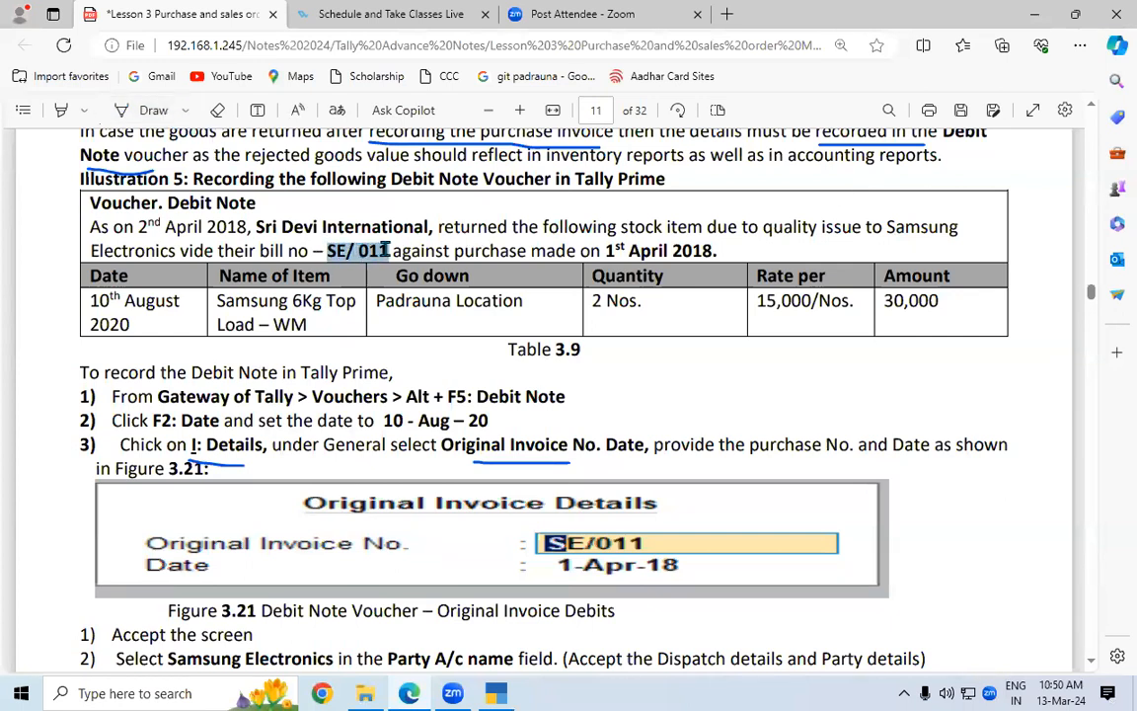
pyautogui.click(497, 693)
pyautogui.hotkey('ctrl', 'alt', 'v')
pyautogui.press('Return')
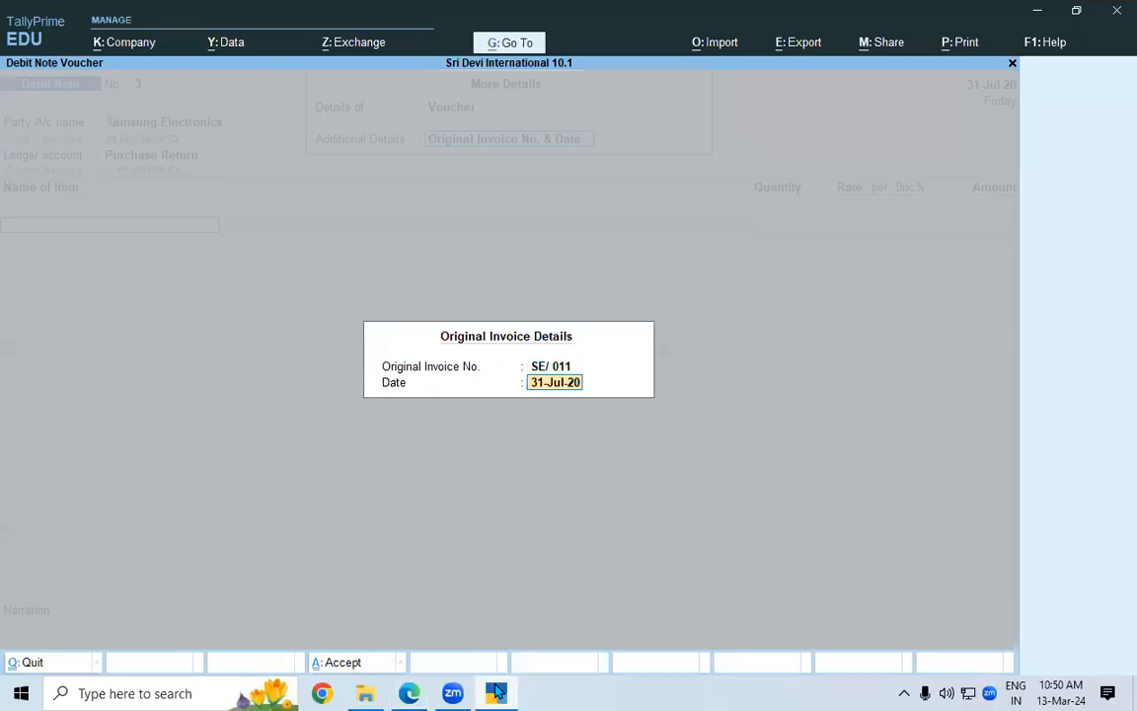
pyautogui.press('Return')
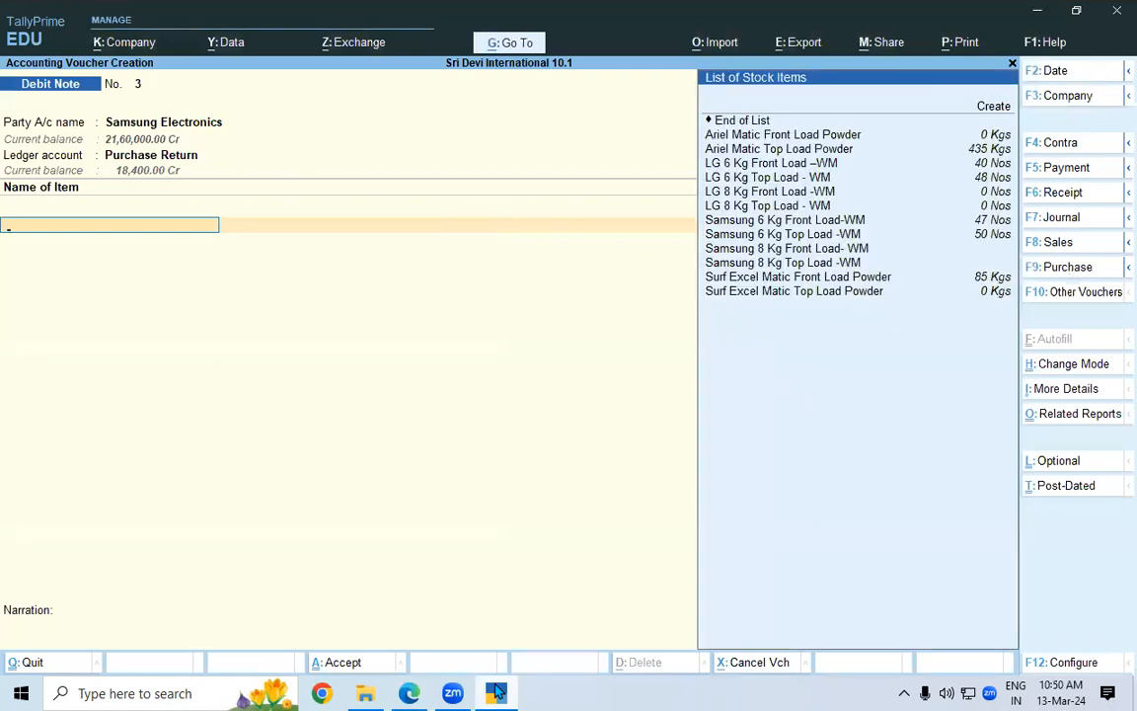
# Step: Check the returned item in the lesson and add Samsung 6 Kg Top Load -WM to the TallyPrime debit note
pyautogui.hotkey('alt', 'Tab')
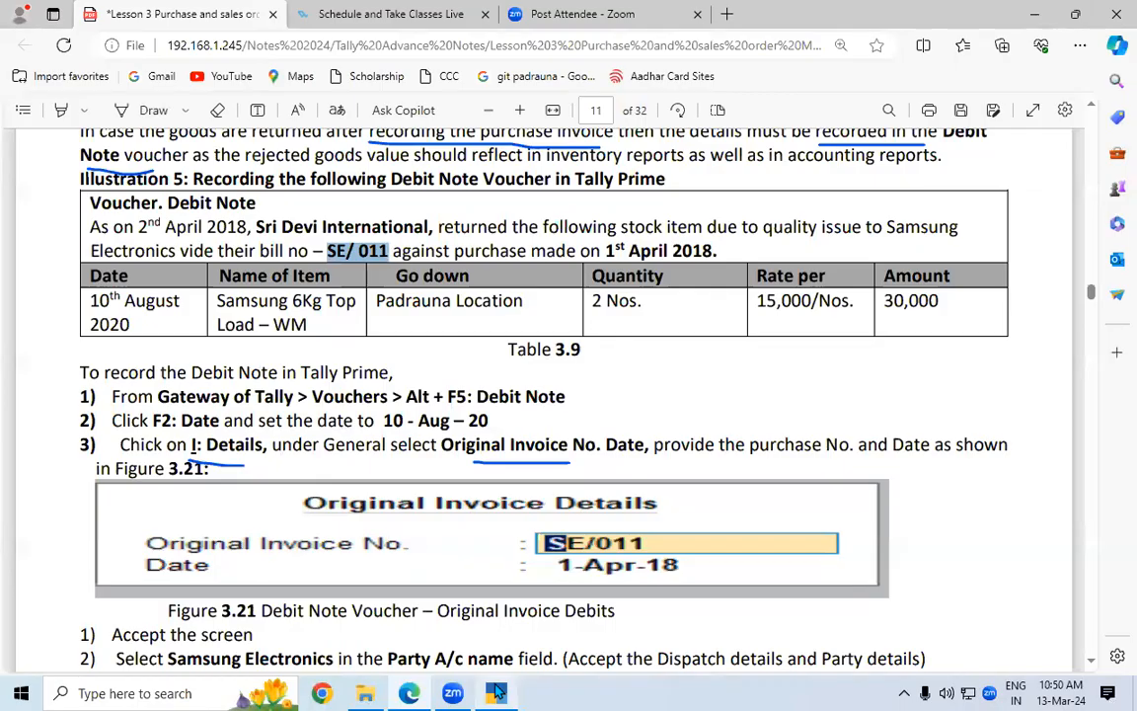
pyautogui.click(496, 694)
pyautogui.press('Down')
pyautogui.press('Down')
pyautogui.press('Down')
pyautogui.press('Down')
pyautogui.press('Down')
pyautogui.press('Down')
pyautogui.press('Down')
pyautogui.press('Down')
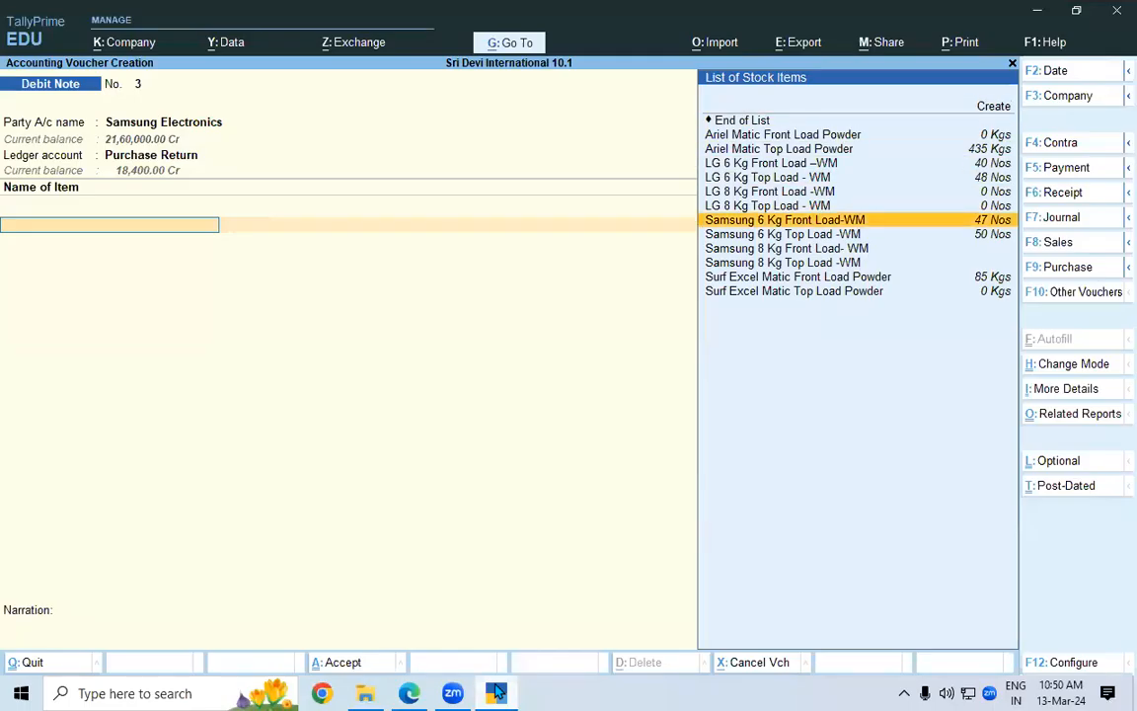
pyautogui.press('Down')
pyautogui.press('Return')
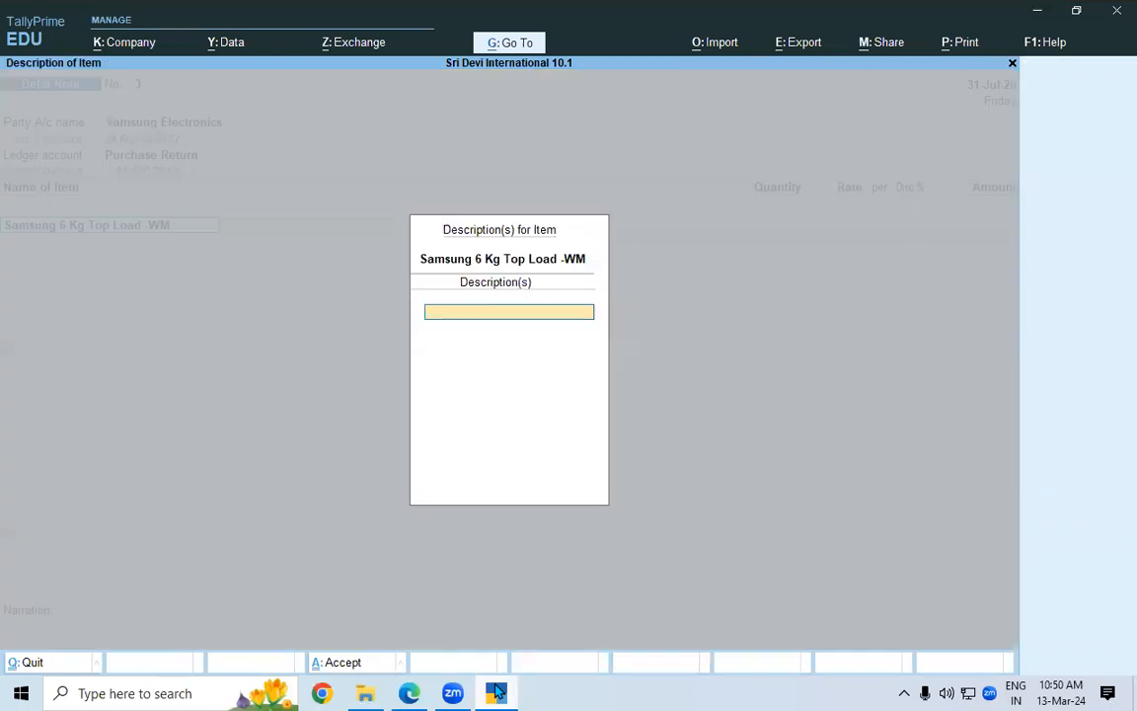
# Step: Leave the item description blank, set tracking and order numbers to Not Applicable, and choose the Padrauna UP godown
pyautogui.press('Return')
pyautogui.press('Return')
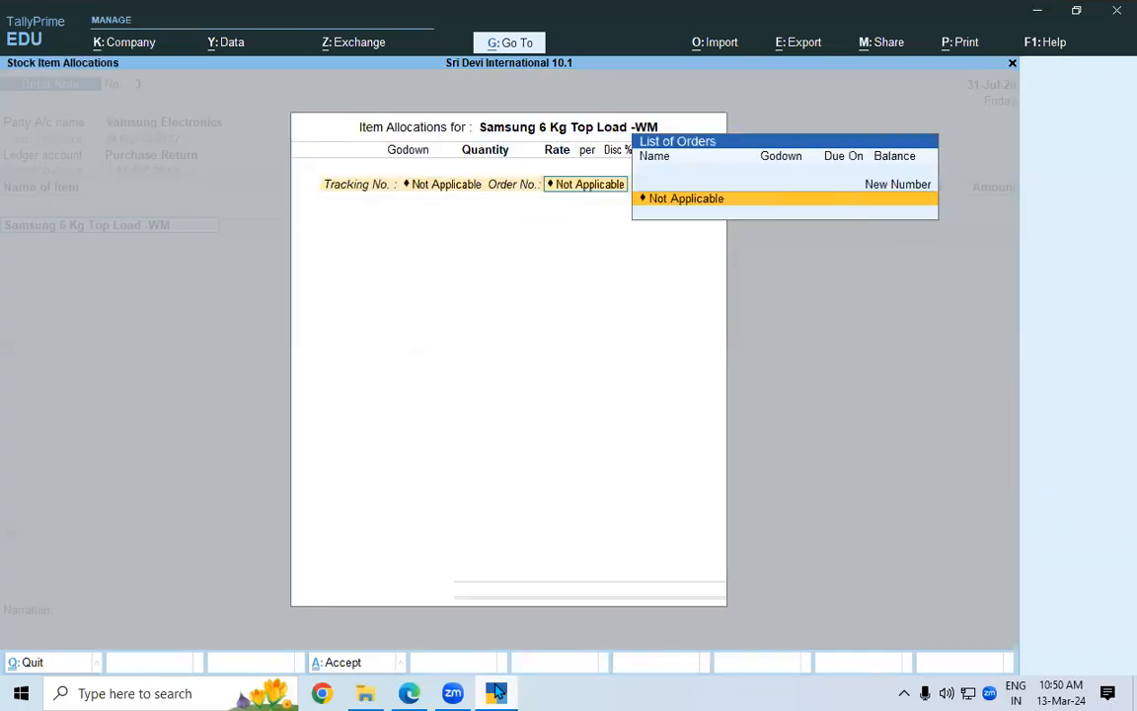
pyautogui.press('Return')
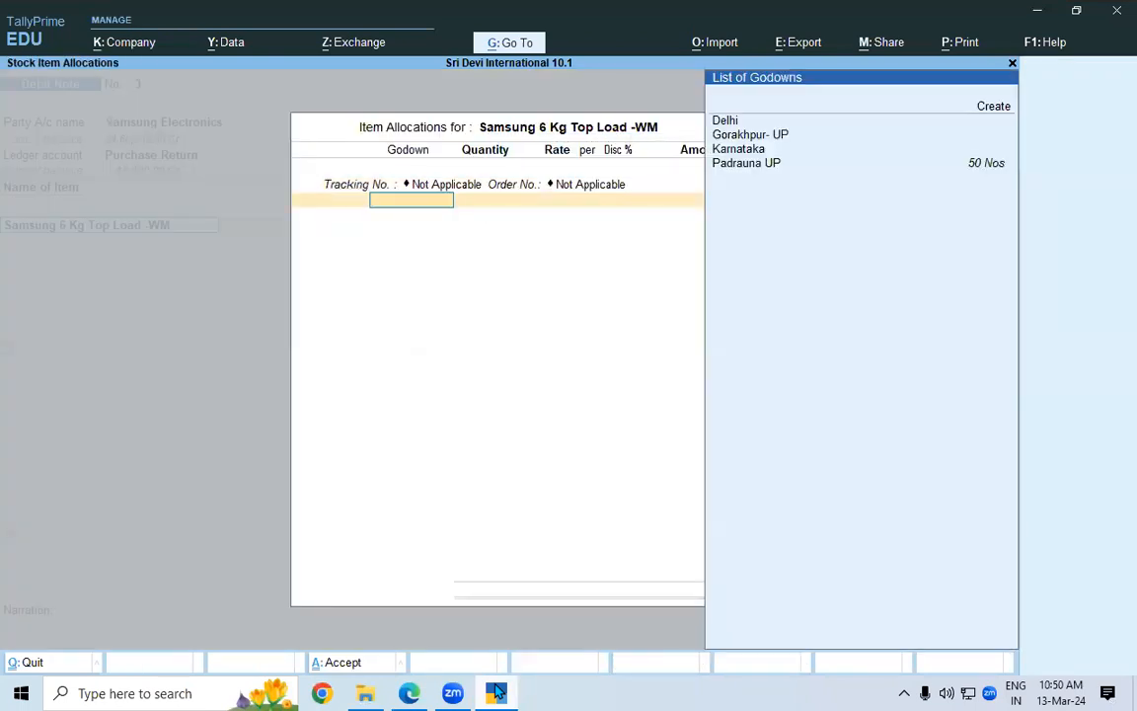
pyautogui.press('Down')
pyautogui.press('Down')
pyautogui.press('Down')
pyautogui.press('Down')
pyautogui.press('Return')
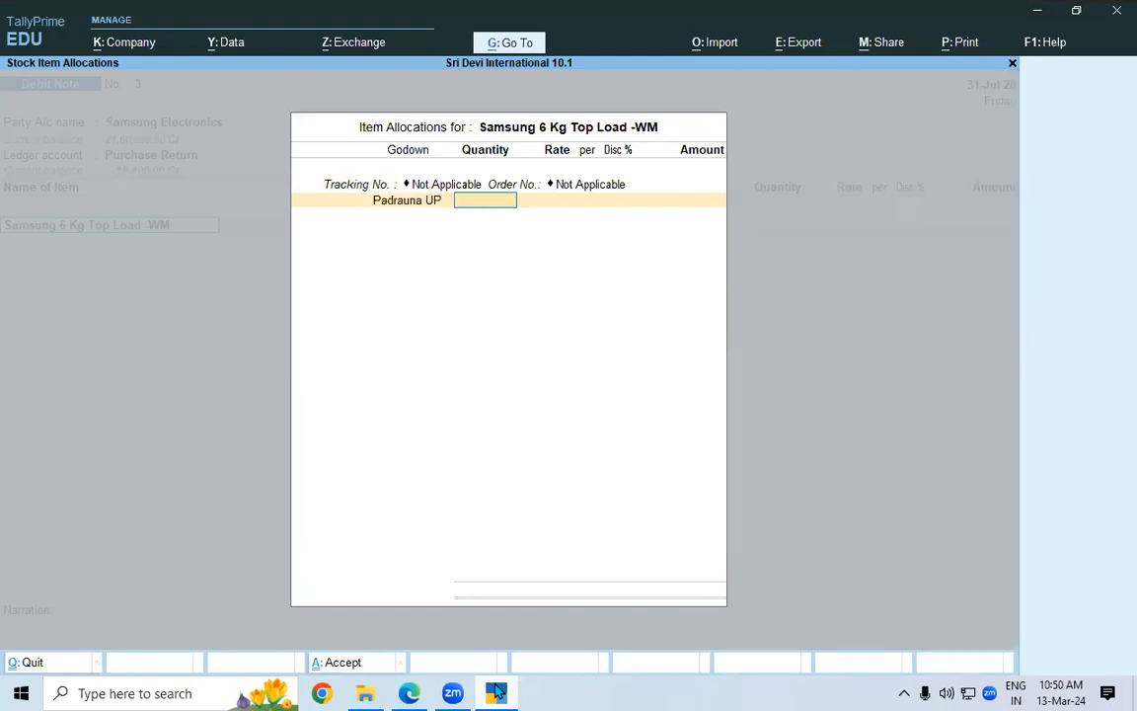
# Step: Allocate 2 Nos of the washing machine at a rate of 15,000 and finish the item allocation
pyautogui.press('Return')
pyautogui.press('Return')
pyautogui.press('Return')
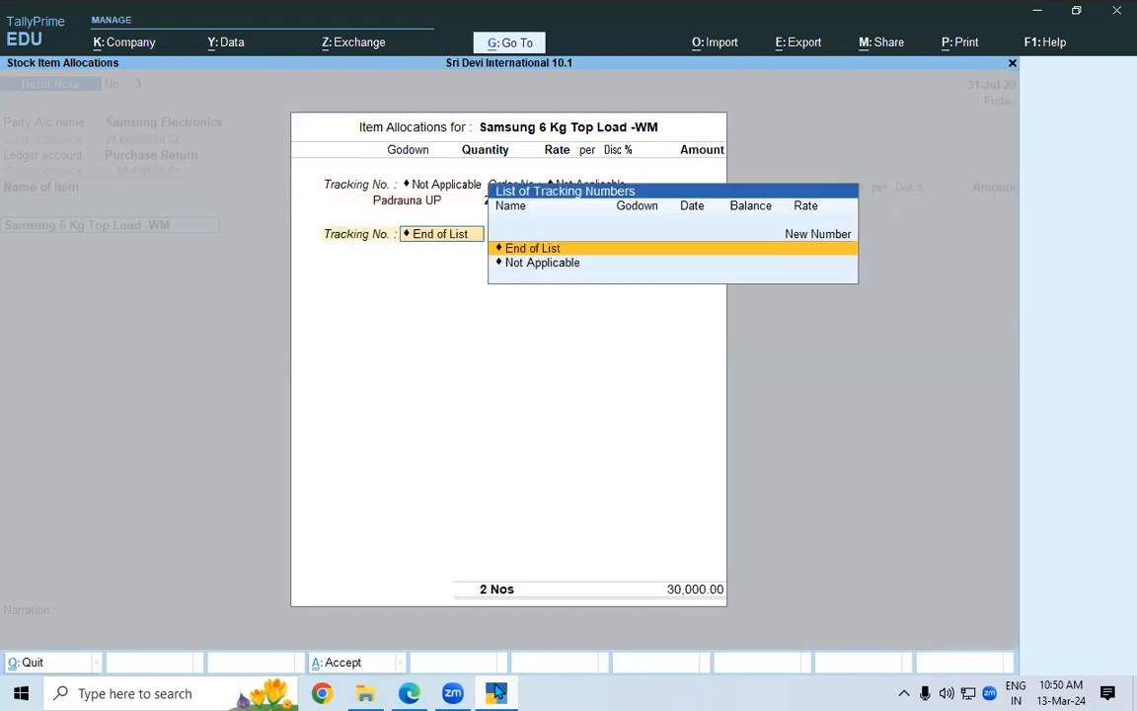
pyautogui.press('Return')
pyautogui.press('Return')
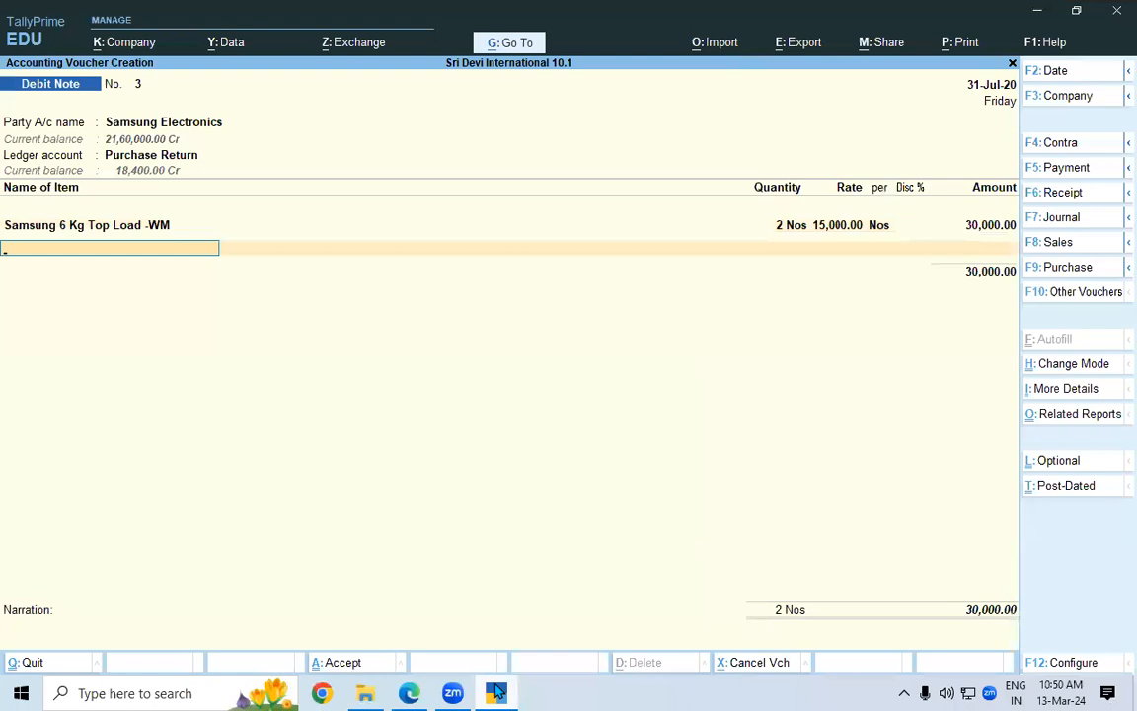
# Step: Adjust the 30,000 return as Agst Ref against bill SE/011 and save the debit note without a narration
pyautogui.press('Return')
pyautogui.press('Return')
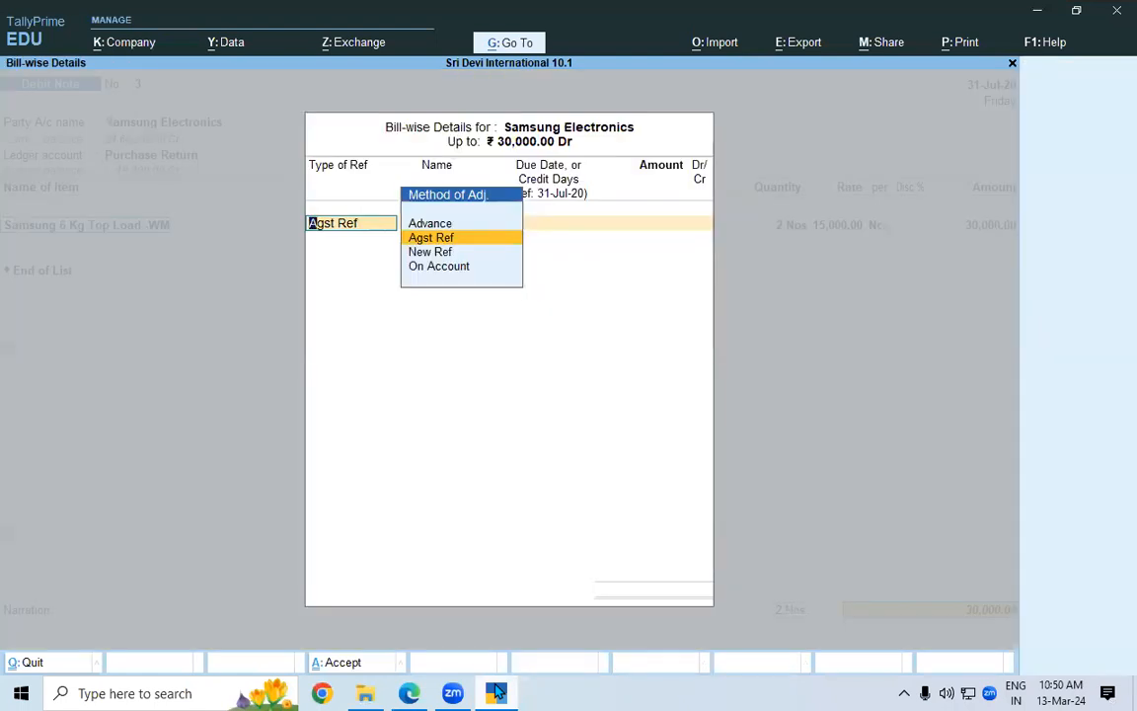
pyautogui.press('Return')
pyautogui.press('Return')
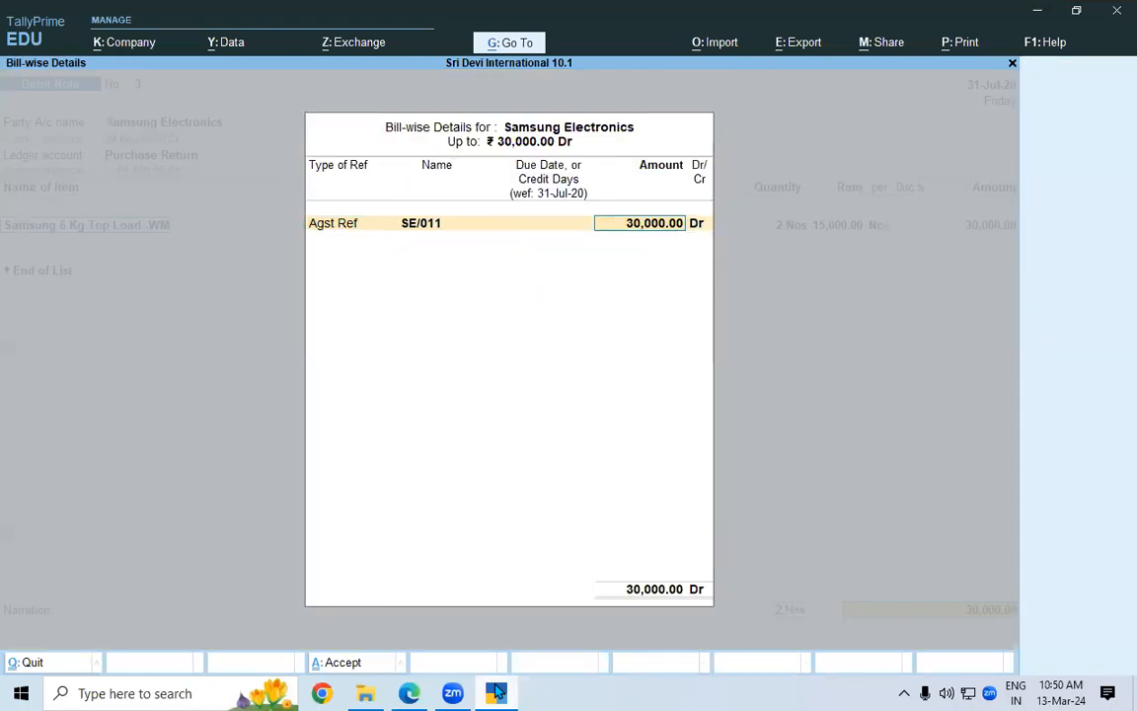
pyautogui.press('Return')
pyautogui.press('Return')
pyautogui.press('Return')
pyautogui.press('Return')
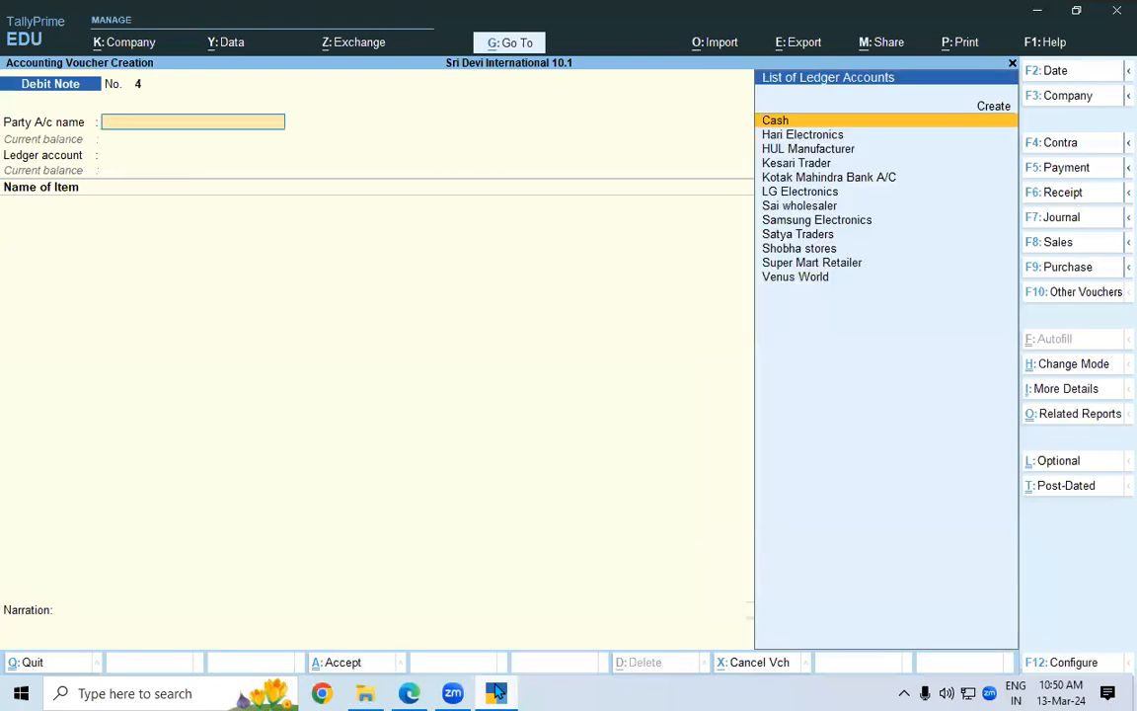
# Step: Switch to the lesson, review the remaining debit note instructions and underline Receipt Voucher in the Recording Receipt Voucher heading
pyautogui.hotkey('alt', 'Tab')
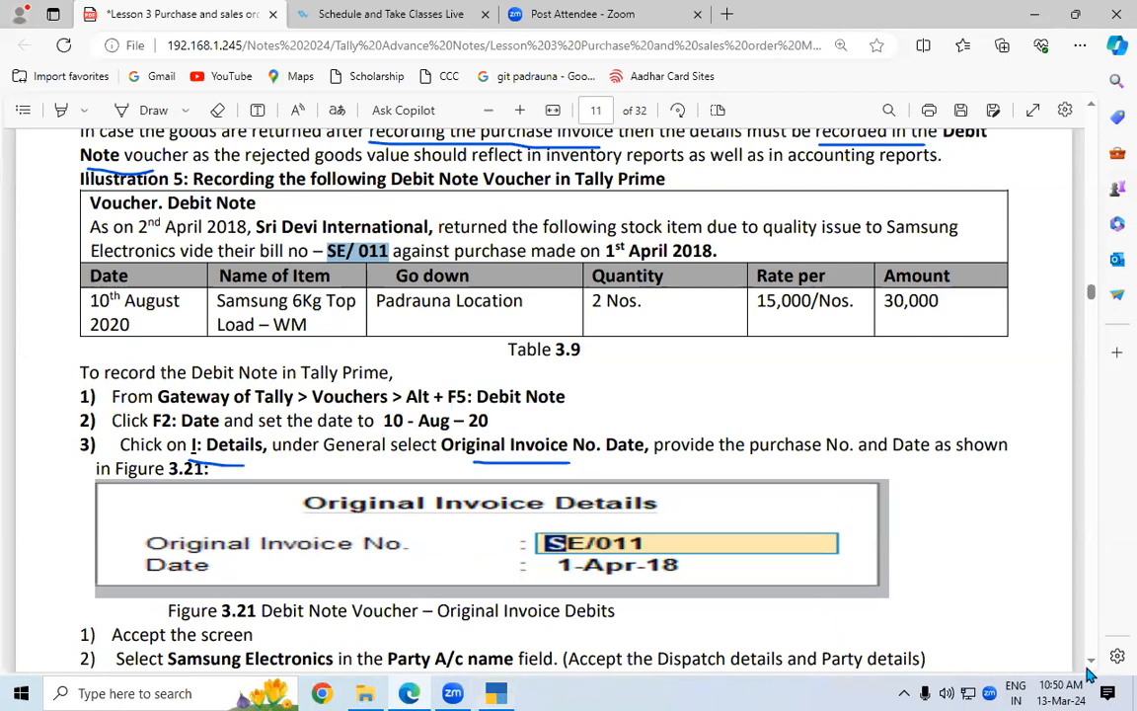
pyautogui.scroll(-5, 1090, 671)
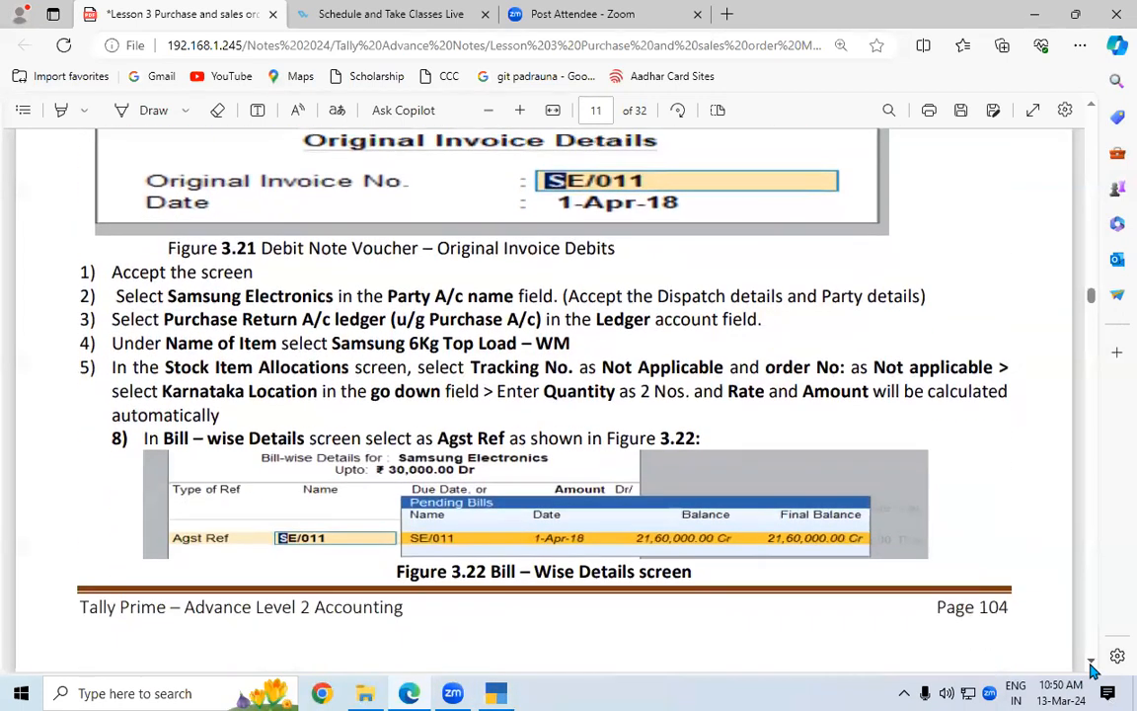
pyautogui.scroll(-4, 1090, 670)
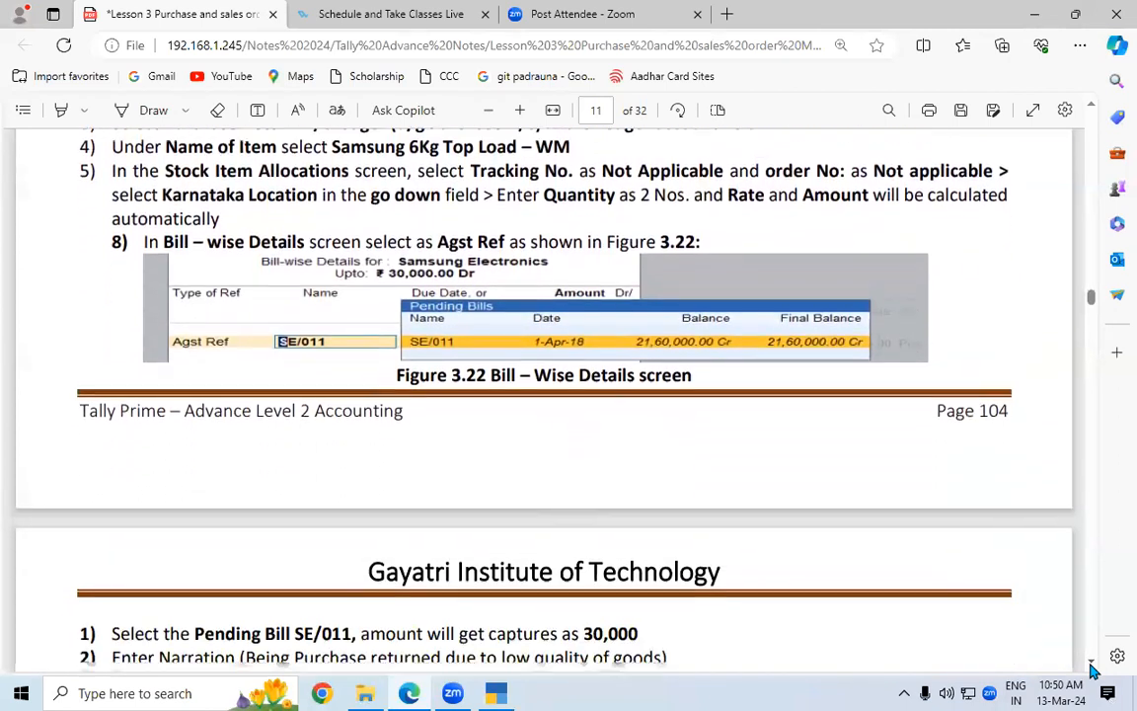
pyautogui.scroll(-3, 1090, 671)
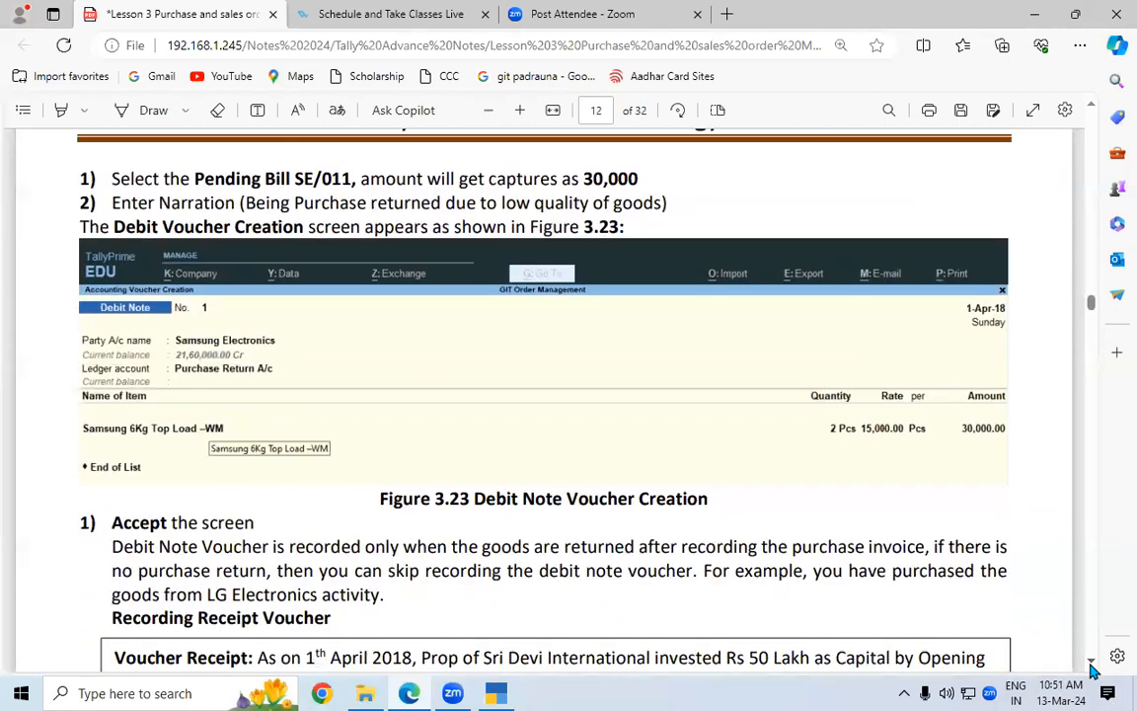
pyautogui.scroll(-3, 1089, 671)
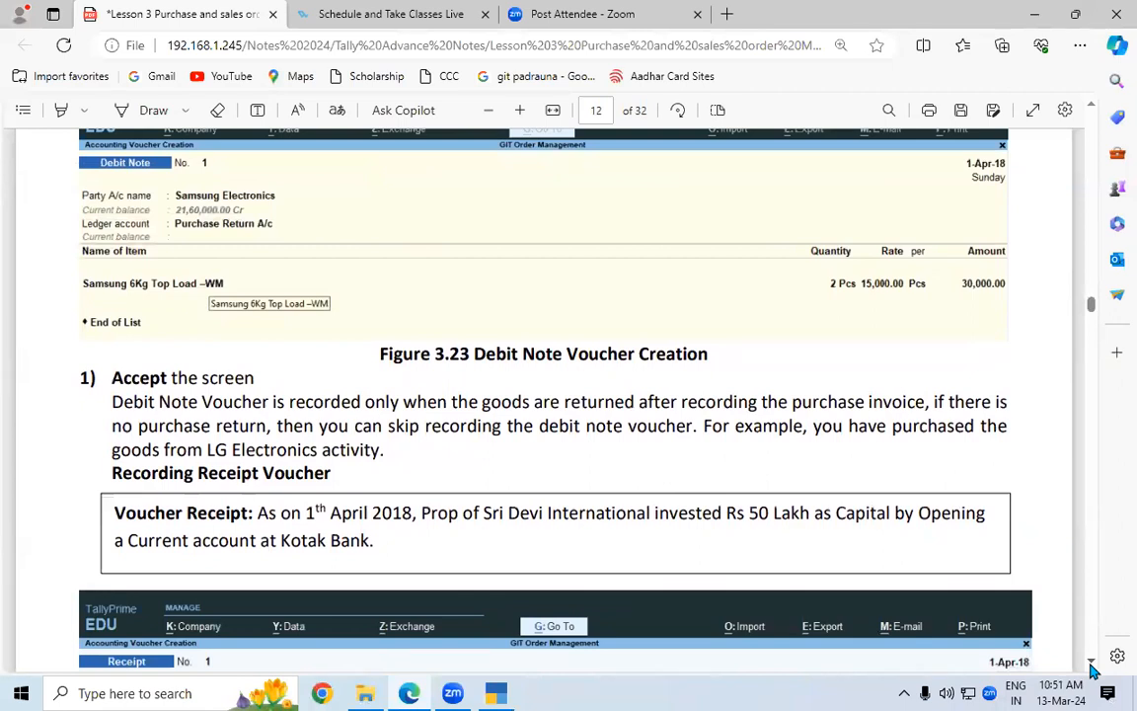
pyautogui.scroll(-6, 1089, 670)
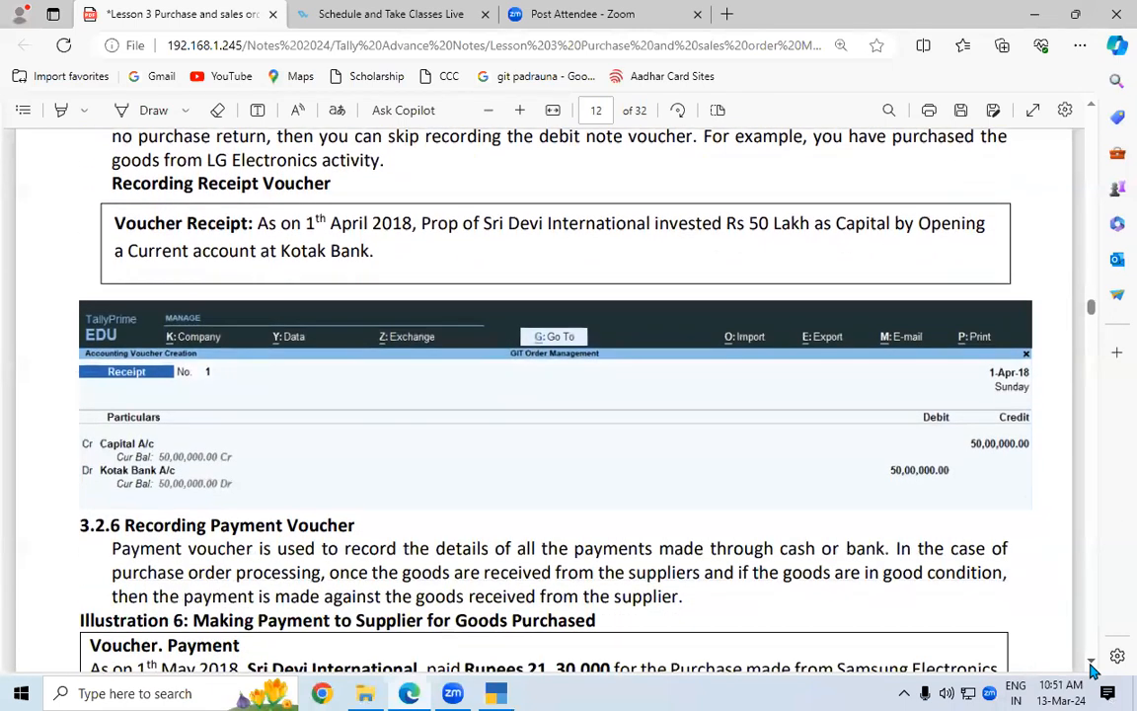
pyautogui.click(138, 110)
pyautogui.moveTo(202, 194); pyautogui.dragTo(314, 194)
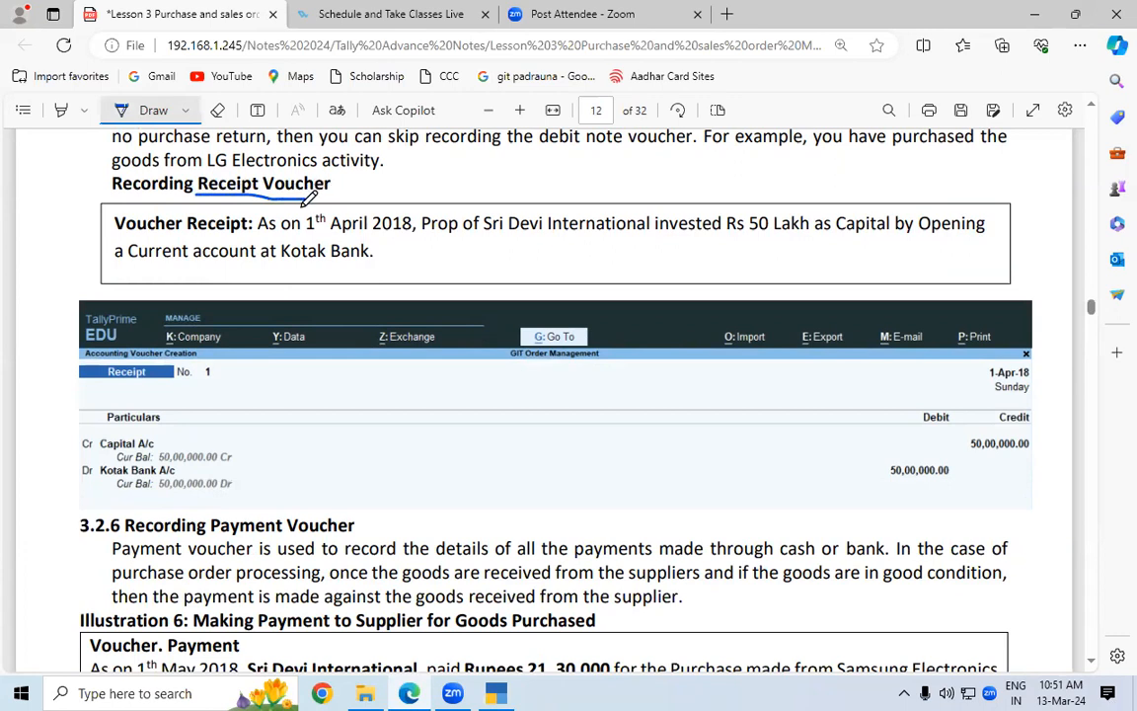
# Step: Underline the proprietor and 50 Lakh as Capital in the receipt illustration, and bracket and tick its Capital and Kotak Bank entries
pyautogui.moveTo(418, 243); pyautogui.dragTo(628, 242)
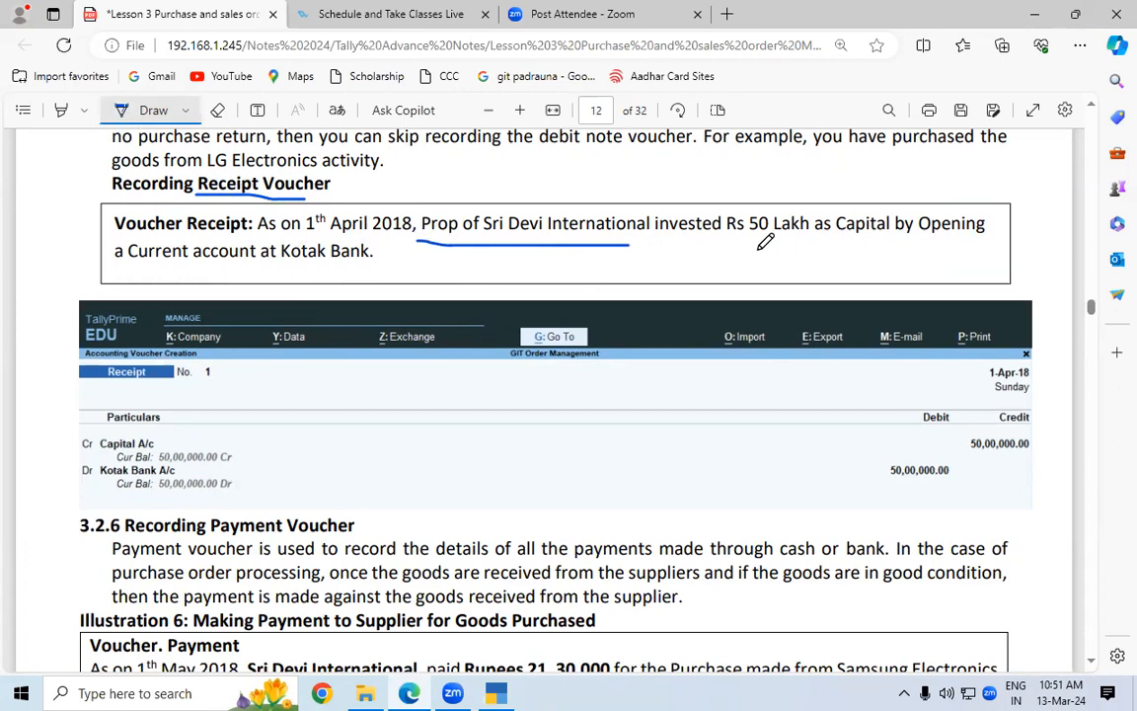
pyautogui.moveTo(740, 237); pyautogui.dragTo(903, 237)
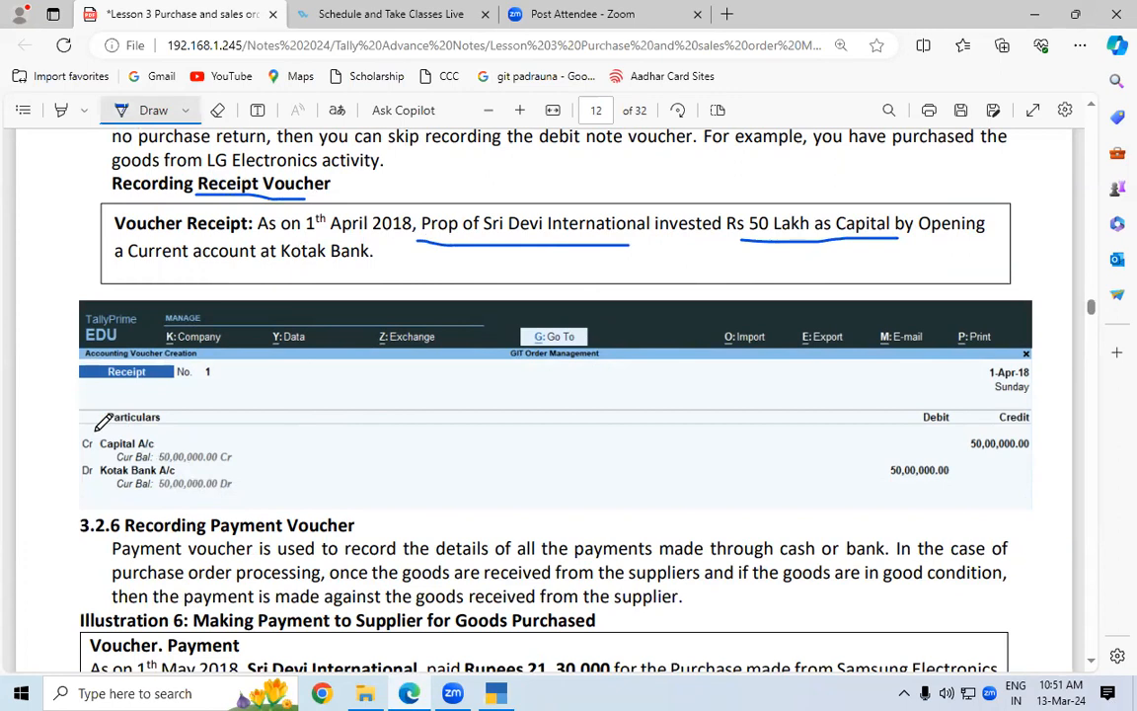
pyautogui.moveTo(95, 431)
pyautogui.mouseDown()
pyautogui.moveTo(68, 435)
pyautogui.moveTo(71, 498)
pyautogui.moveTo(95, 499)
pyautogui.mouseUp()
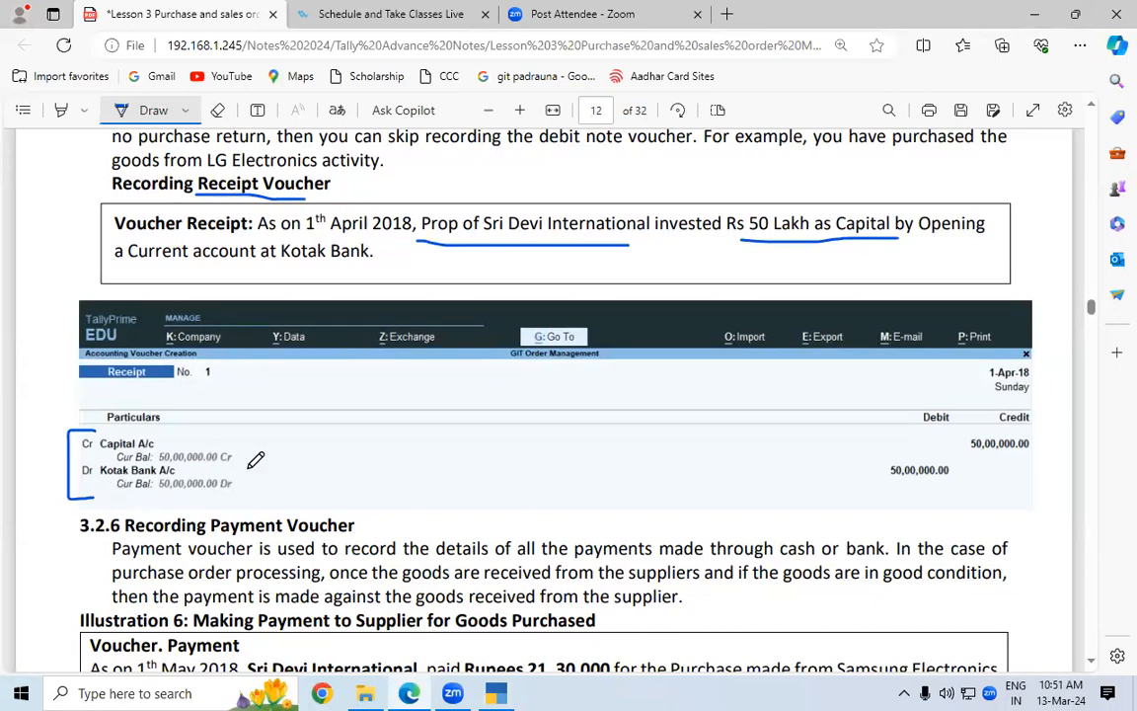
pyautogui.moveTo(235, 449)
pyautogui.mouseDown()
pyautogui.moveTo(248, 460)
pyautogui.moveTo(274, 440)
pyautogui.moveTo(251, 473)
pyautogui.moveTo(287, 446)
pyautogui.mouseUp()
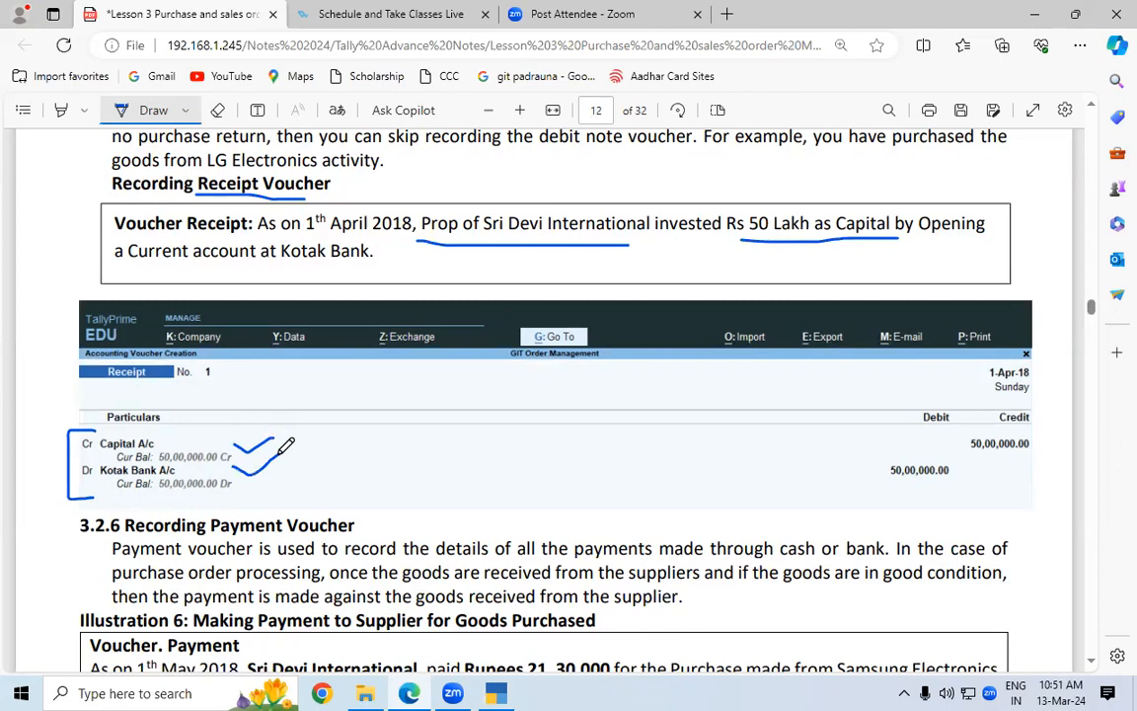
# Step: Switch to TallyPrime, start a Receipt voucher and credit Owner's capital A/c with 5000000
pyautogui.click(493, 693)
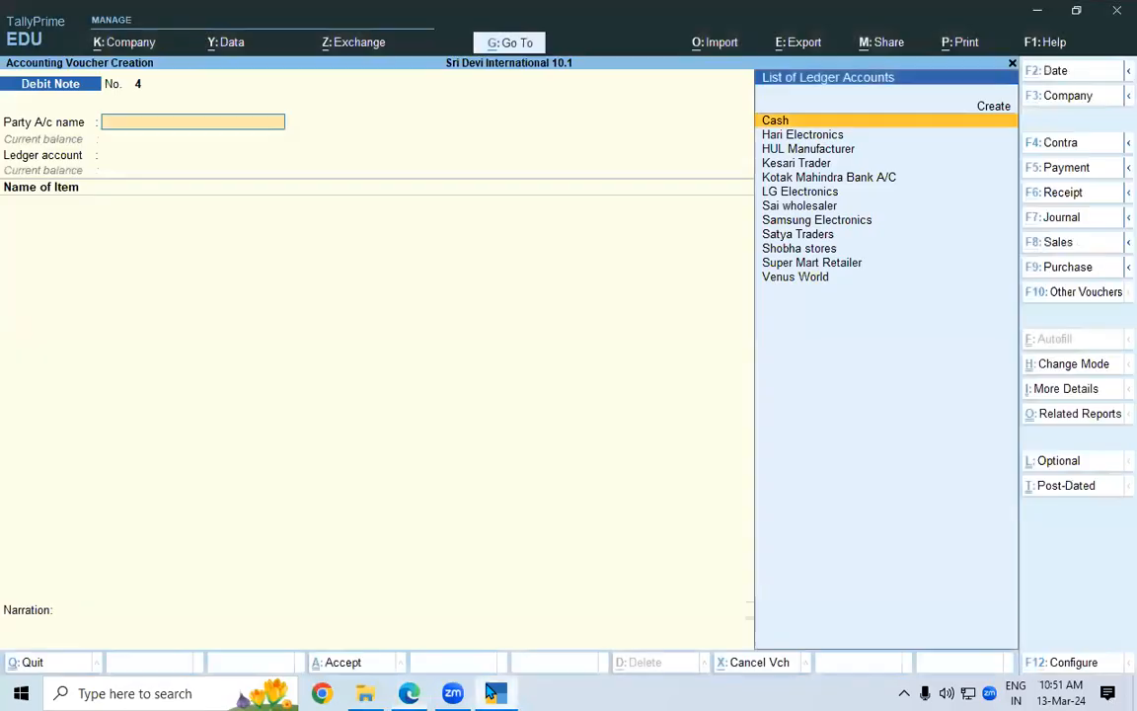
pyautogui.click(1063, 193)
pyautogui.press('Down')
pyautogui.press('Down')
pyautogui.press('Down')
pyautogui.press('Down')
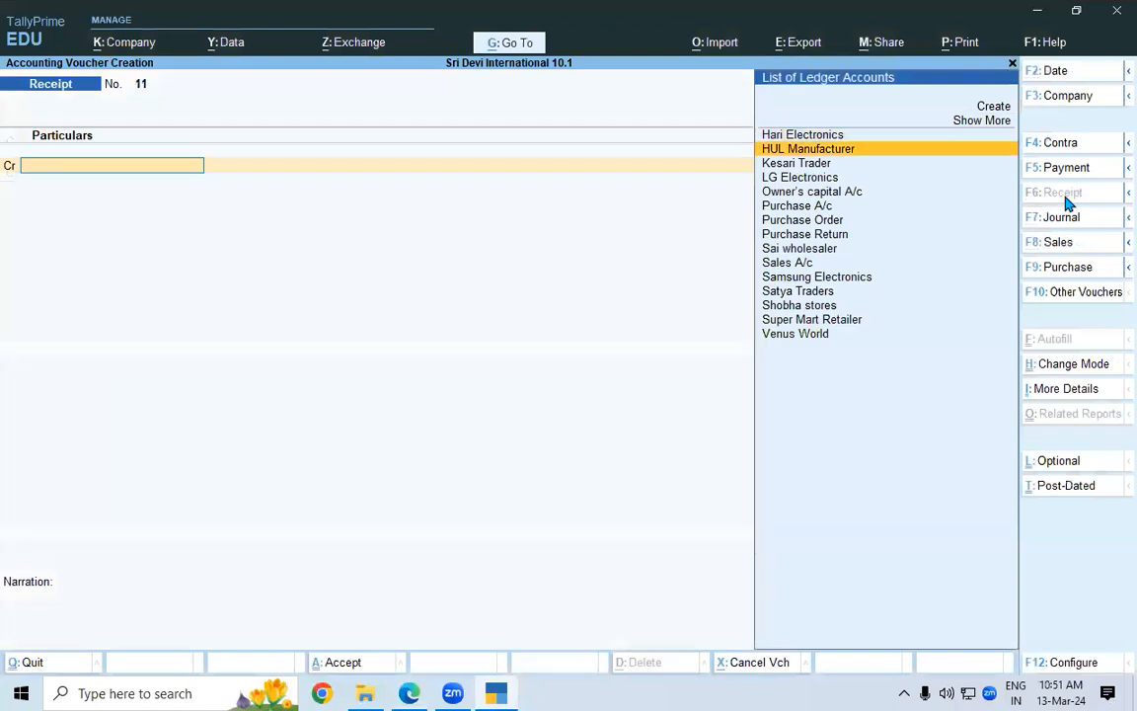
pyautogui.press('Return')
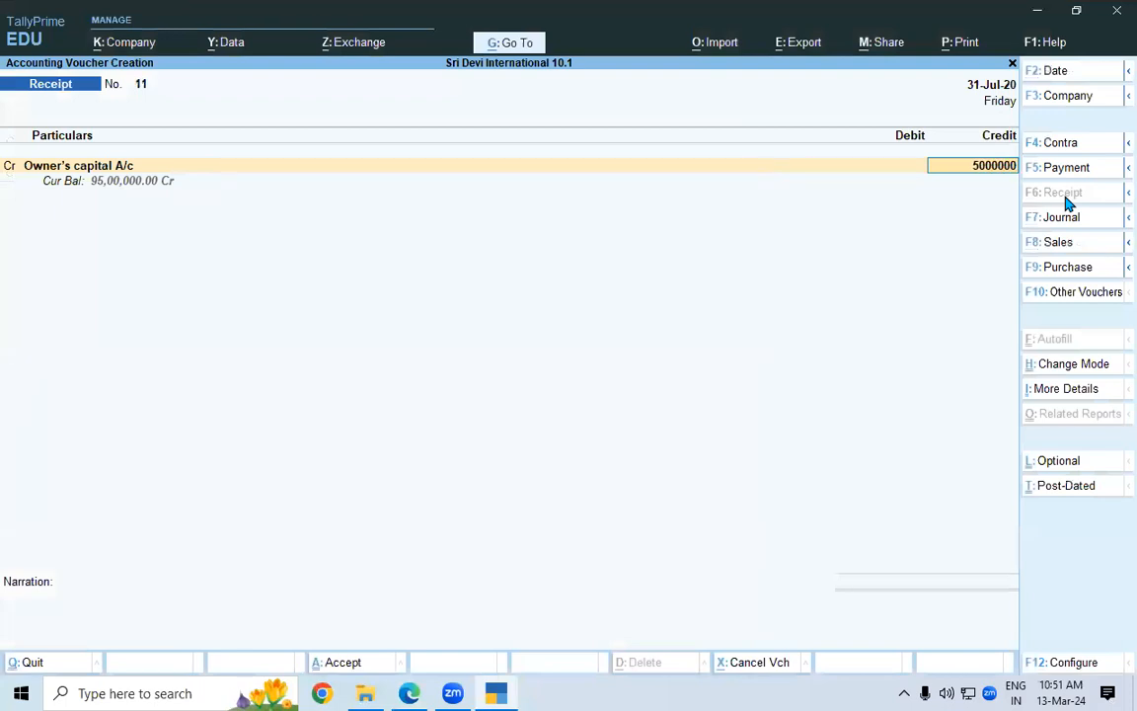
pyautogui.press('Return')
# Step: Debit Kotak Mahindra Bank A/C with 50,00,000 and save the receipt voucher without instrument details or a narration
pyautogui.press('Return')
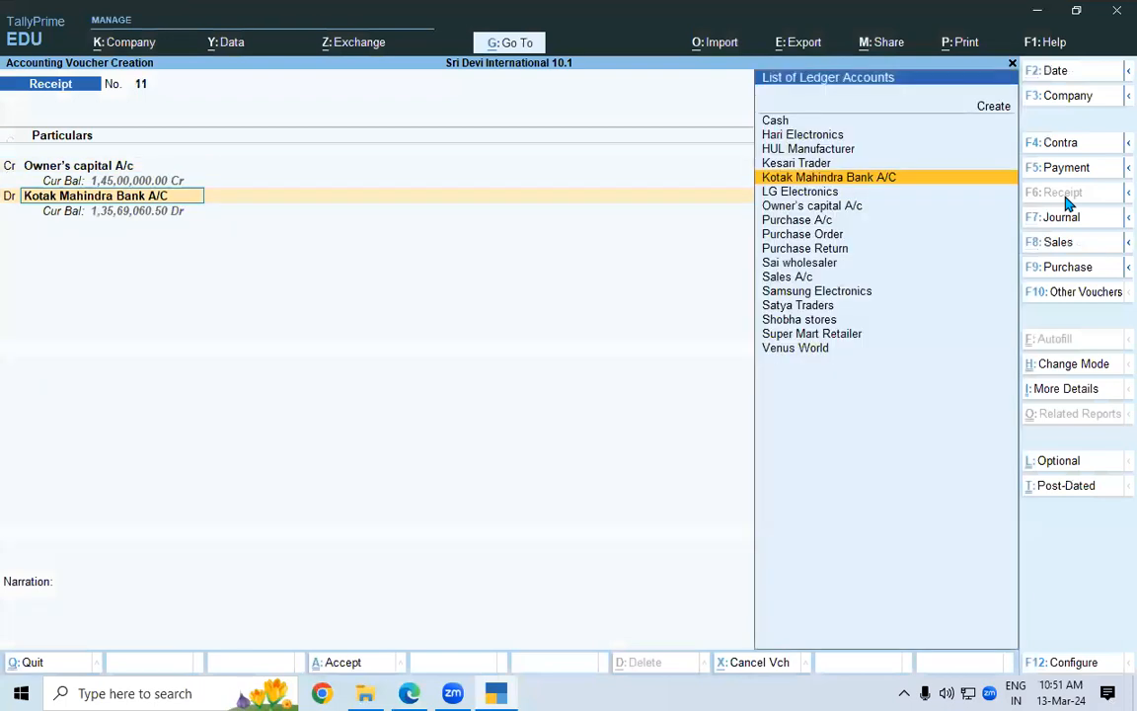
pyautogui.press('Return')
pyautogui.press('Return')
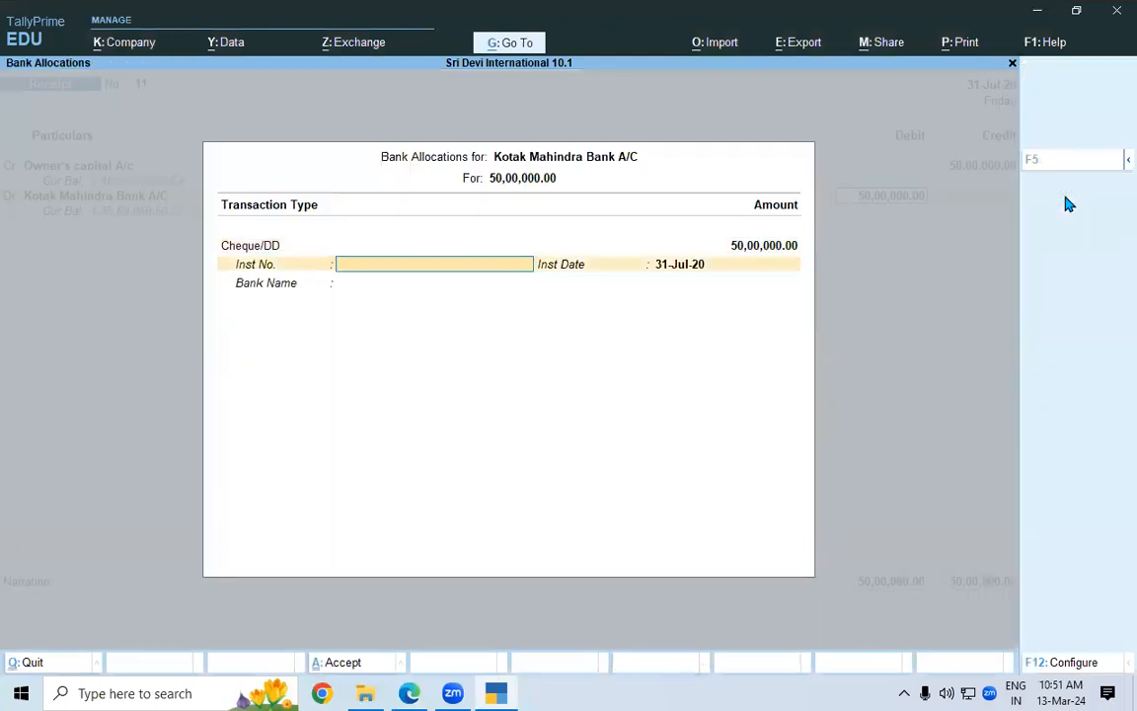
pyautogui.hotkey('ctrl', 'a')
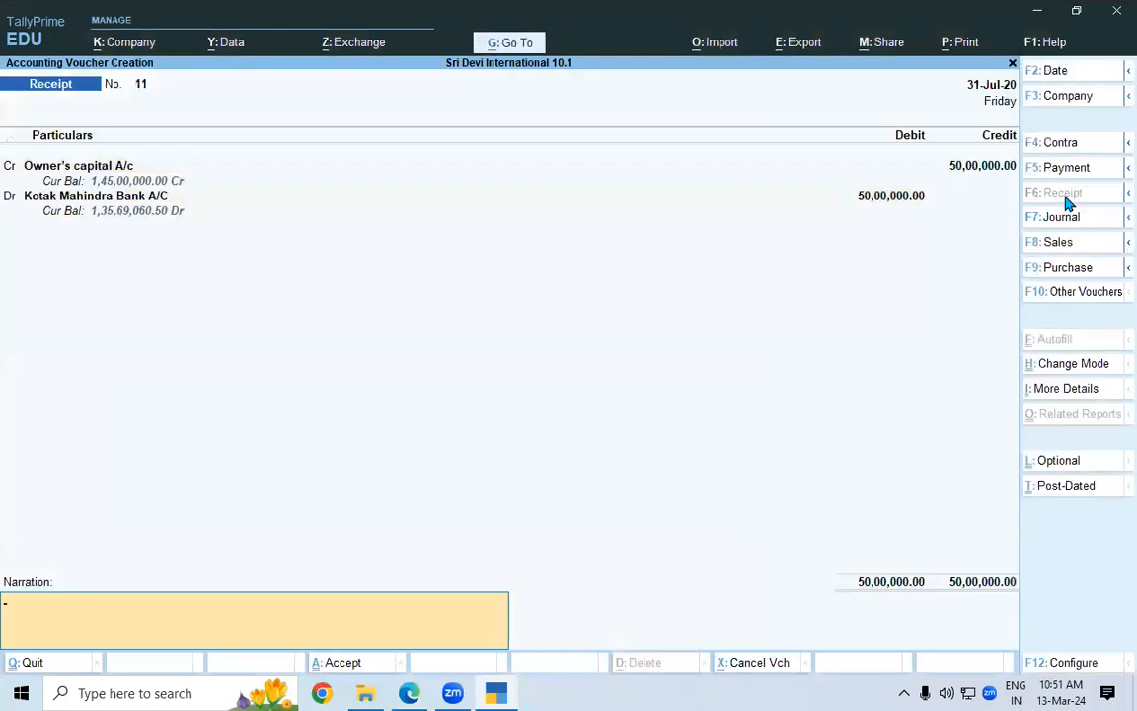
pyautogui.hotkey('ctrl', 'a')
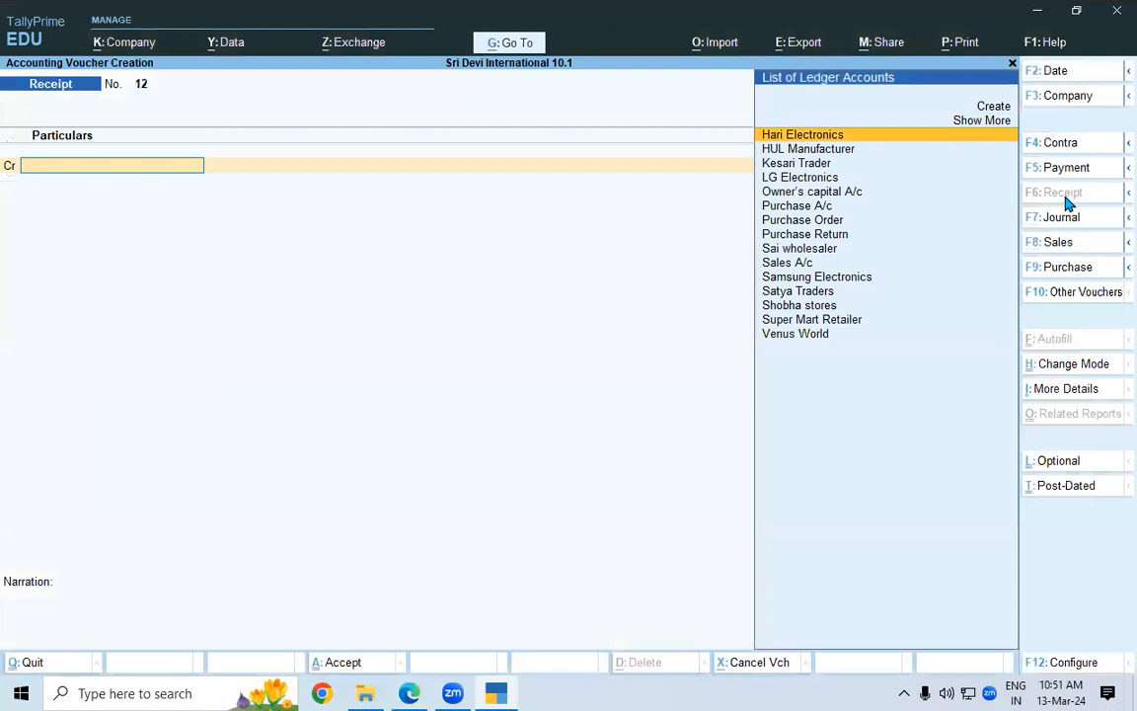
# Step: Switch to the lesson and underline Samsung, 21,30,000 and cheque number 100006 in the Illustration 6 payment transaction
pyautogui.hotkey('alt', 'Tab')
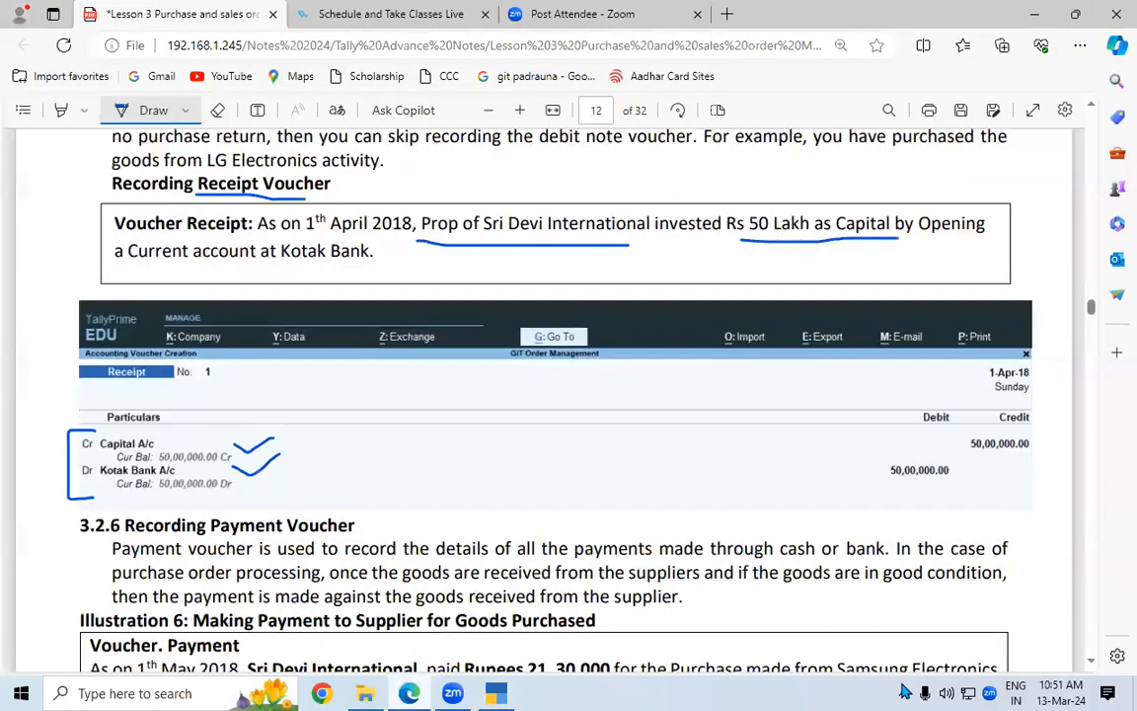
pyautogui.scroll(-3, 1096, 656)
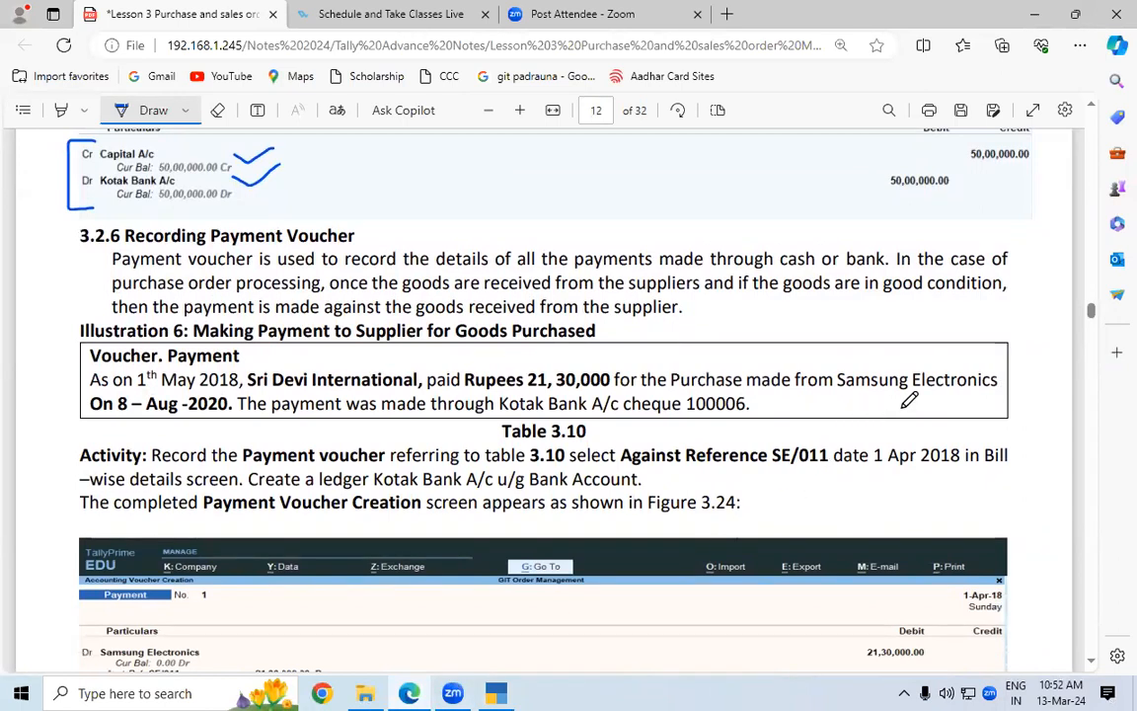
pyautogui.moveTo(843, 394); pyautogui.dragTo(919, 395)
pyautogui.moveTo(528, 393); pyautogui.dragTo(609, 392)
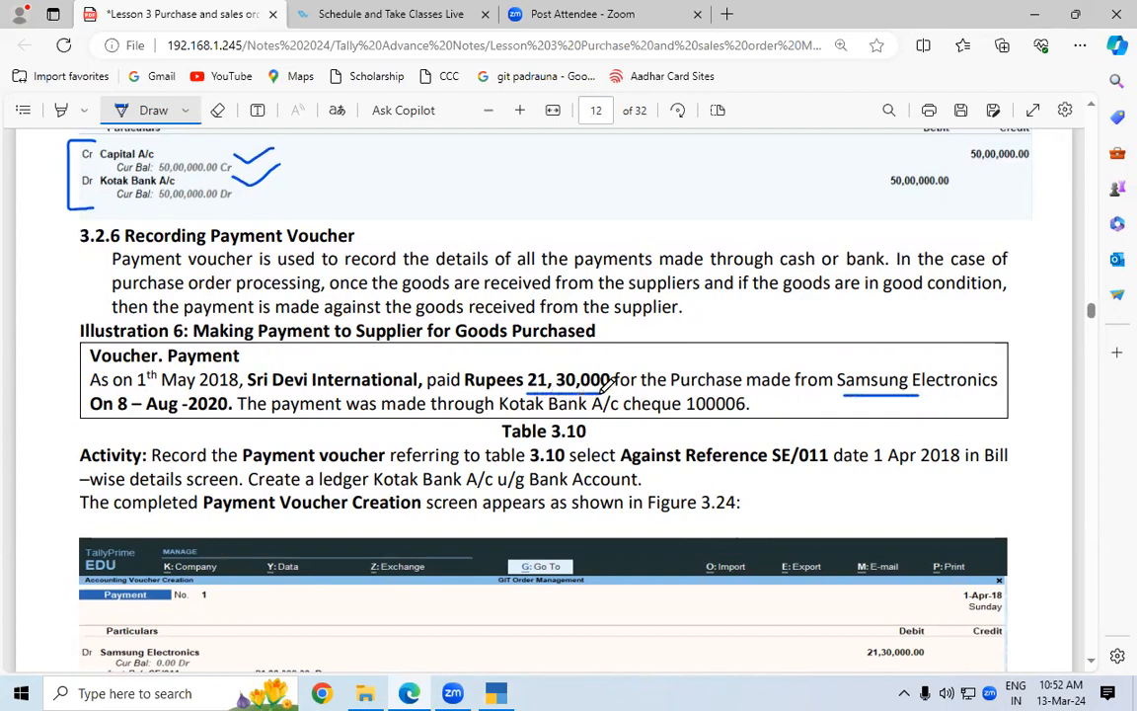
pyautogui.moveTo(685, 418); pyautogui.dragTo(752, 417)
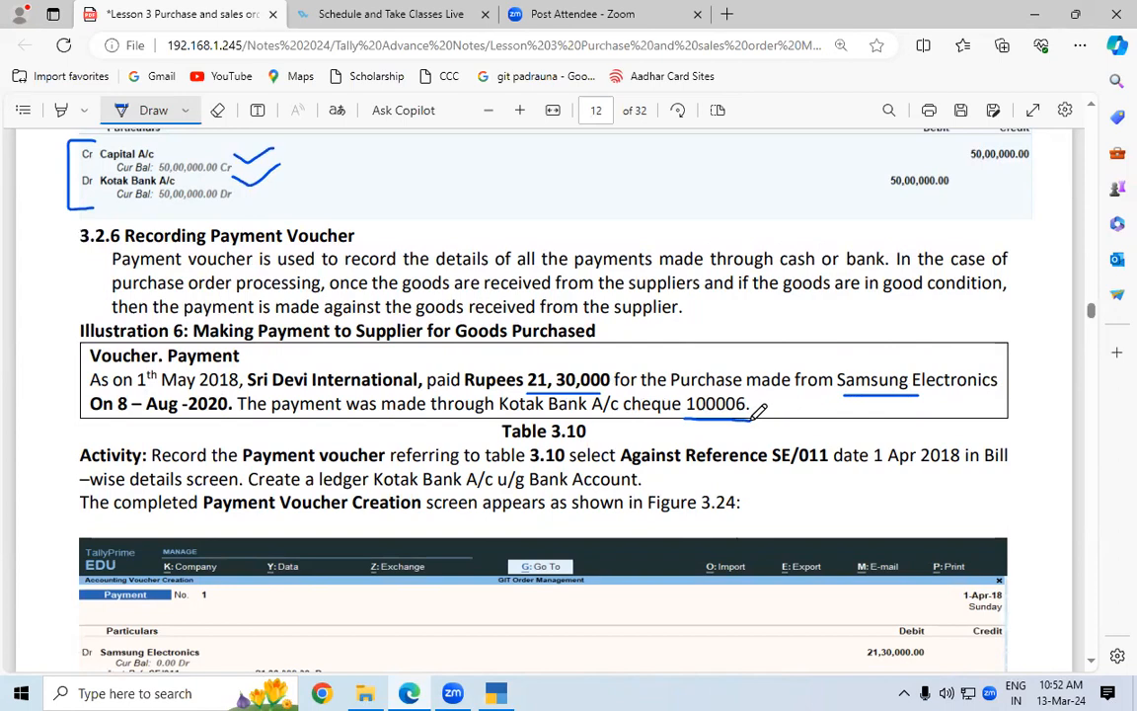
# Step: Switch to TallyPrime, start a Payment voucher and choose Samsung Electronics as the debit ledger
pyautogui.click(496, 693)
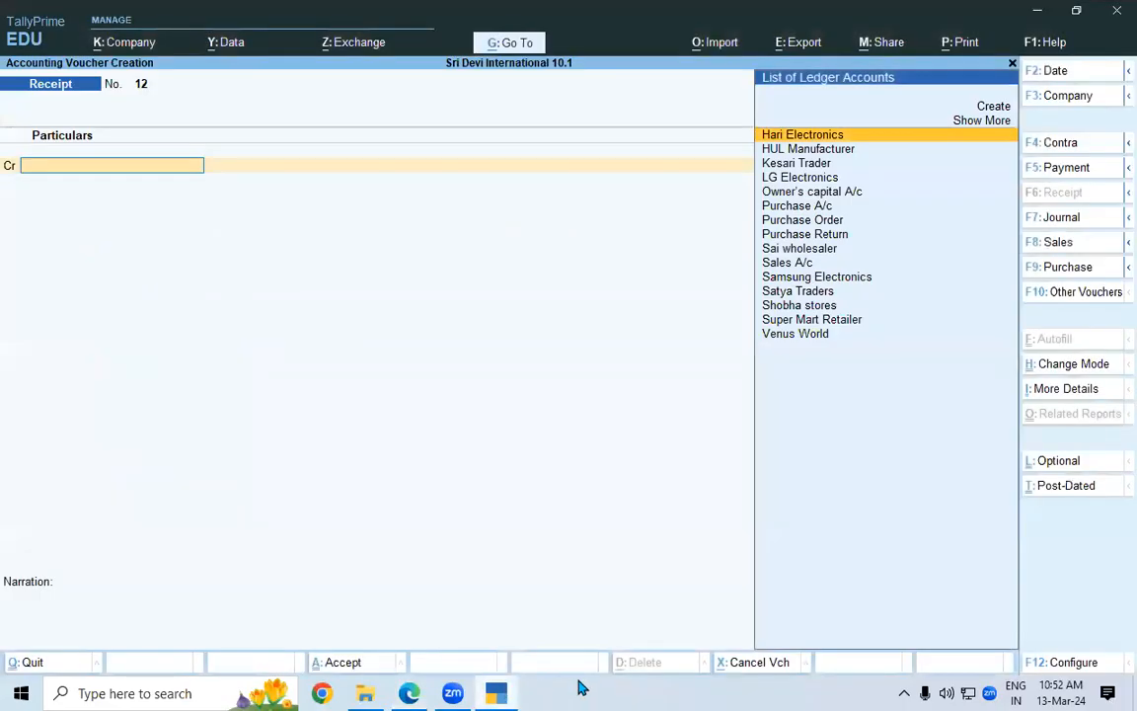
pyautogui.click(1063, 174)
pyautogui.write('SA')
pyautogui.press('Down')
pyautogui.press('Down')
pyautogui.press('Return')
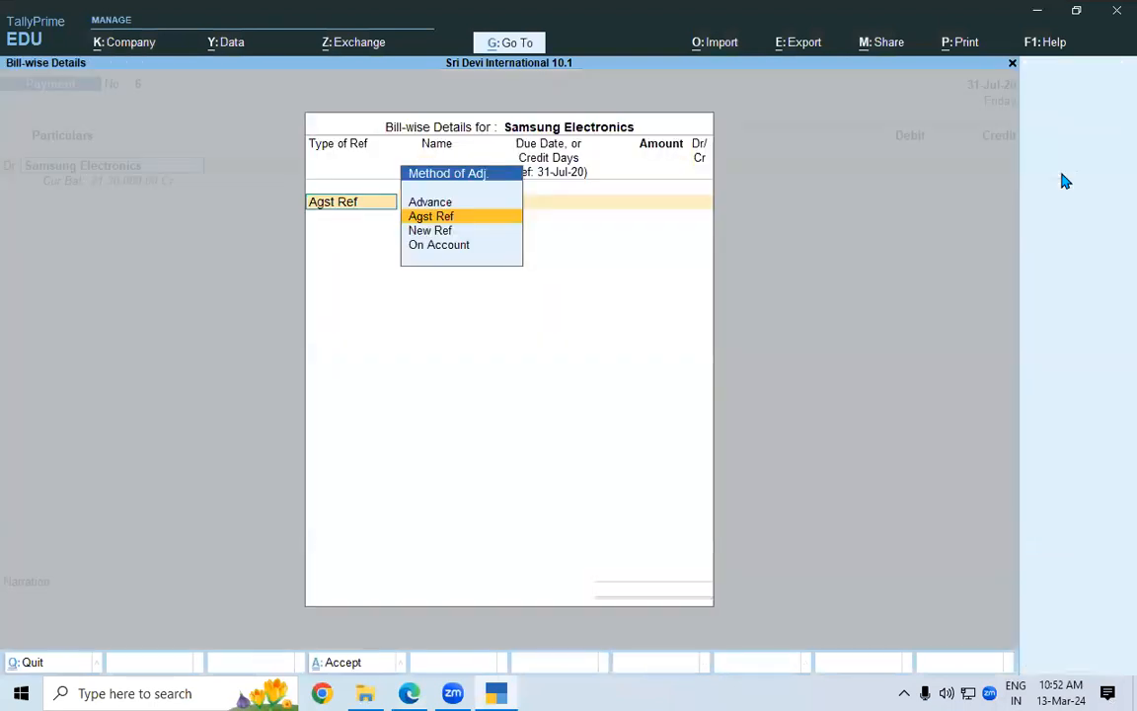
# Step: Adjust the 21,30,000 payment to Samsung Electronics as Agst Ref against bill SE/011
pyautogui.press('Return')
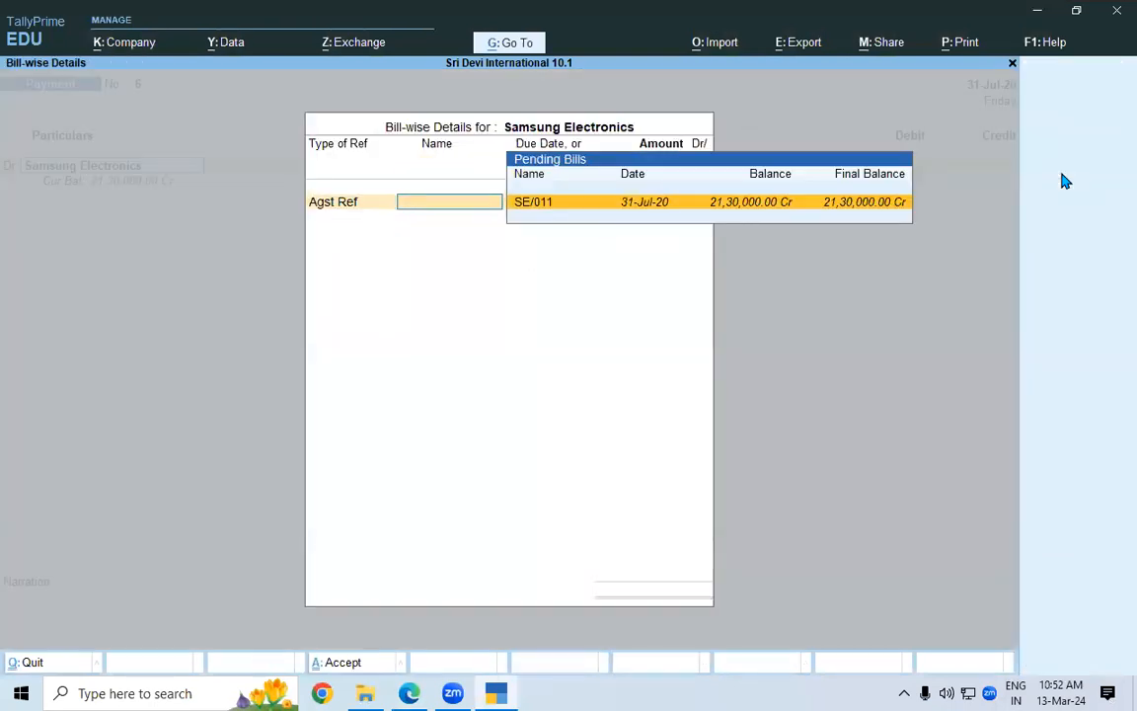
pyautogui.press('Return')
pyautogui.press('Return')
pyautogui.press('Return')
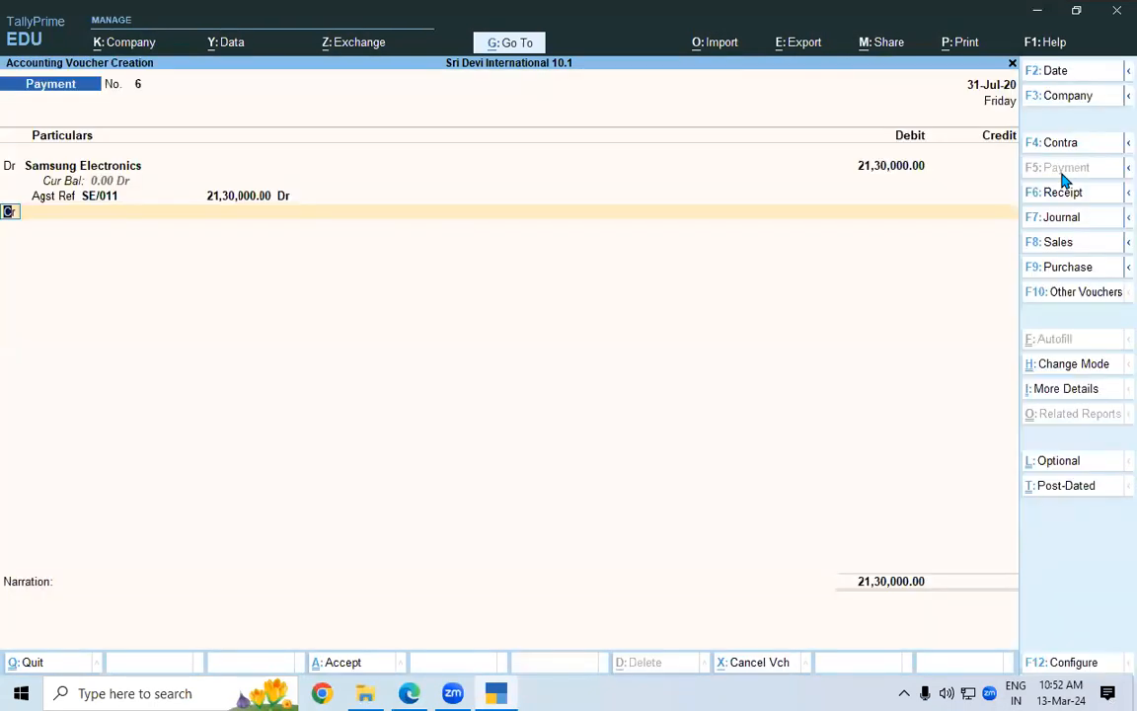
# Step: Credit Kotak Mahindra Bank A/C with 21,30,000 as a Cheque transaction with the cheque range Not Applicable
pyautogui.press('Return')
pyautogui.write('ko')
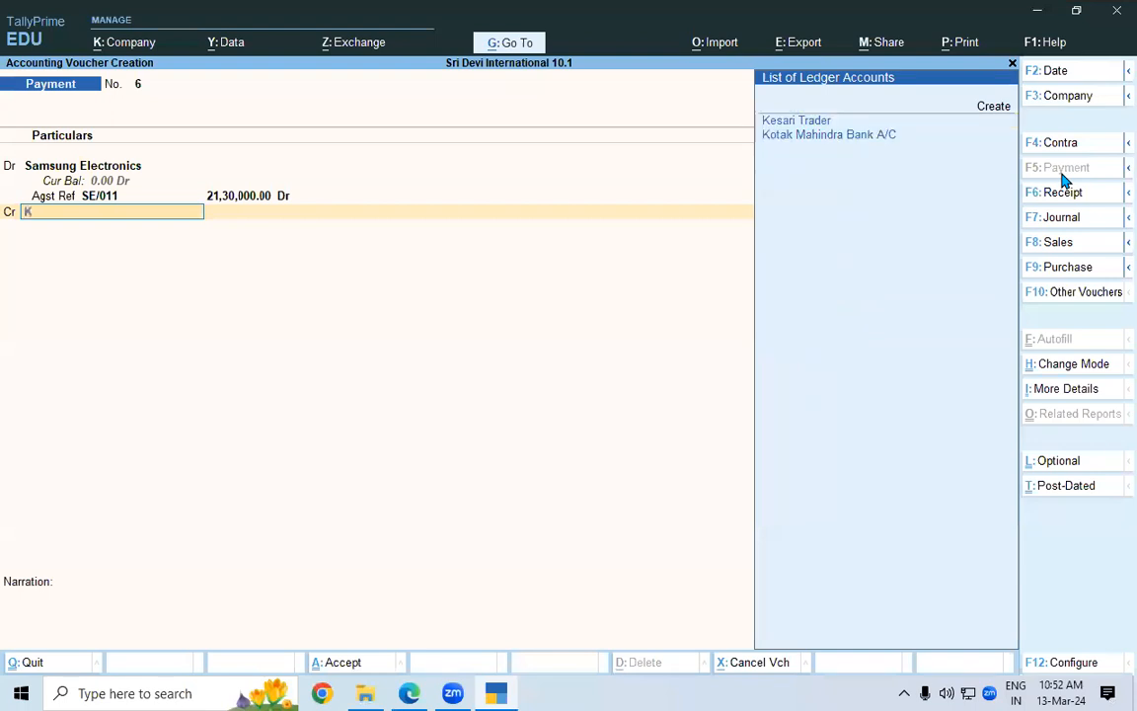
pyautogui.press('Return')
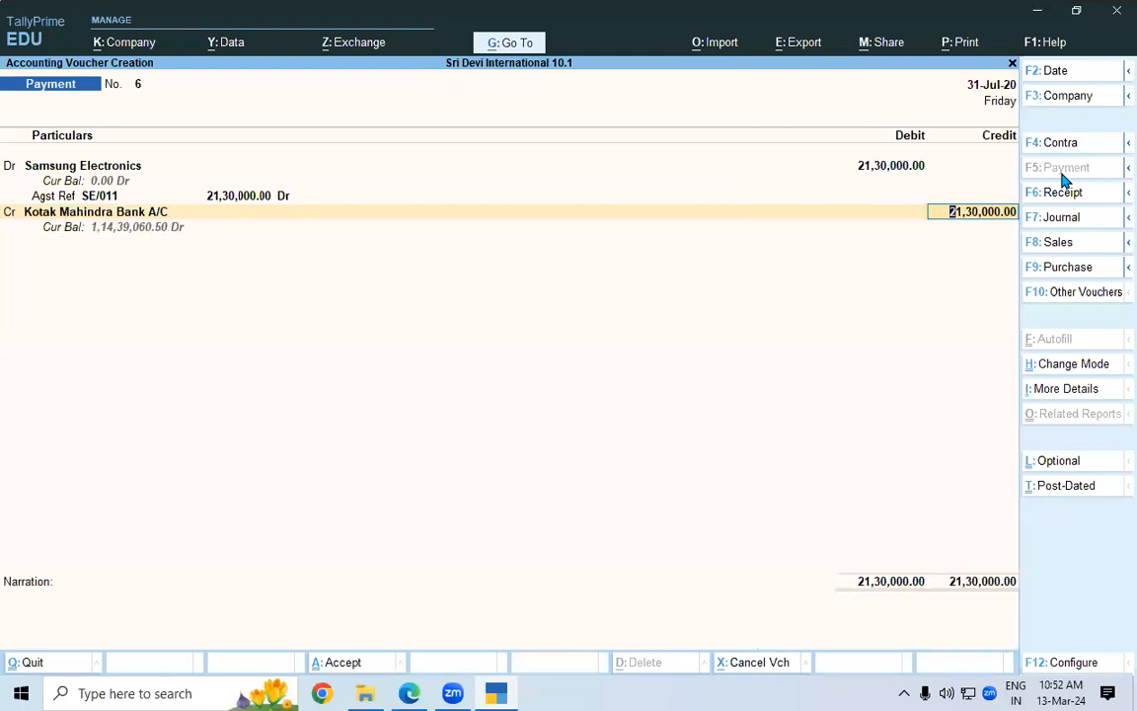
pyautogui.press('Return')
pyautogui.press('Return')
pyautogui.press('Return')
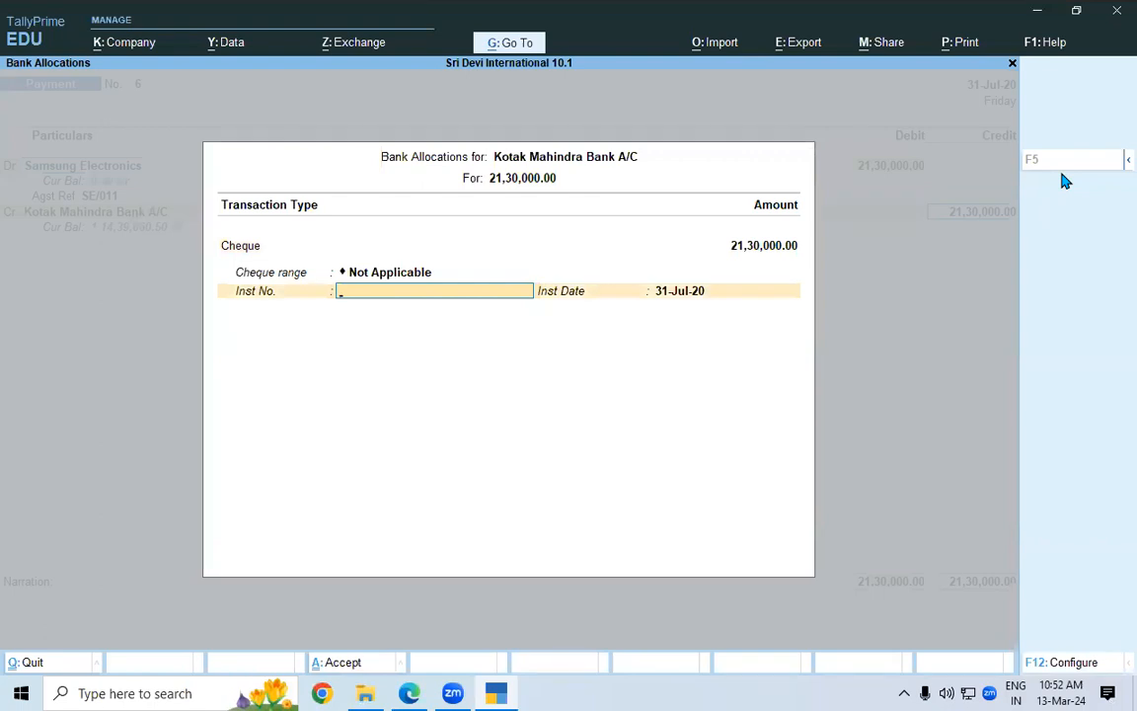
# Step: Check the cheque number in the lesson, enter 100006 as the instrument number and save the payment voucher without a narration
pyautogui.hotkey('alt', 'Tab')
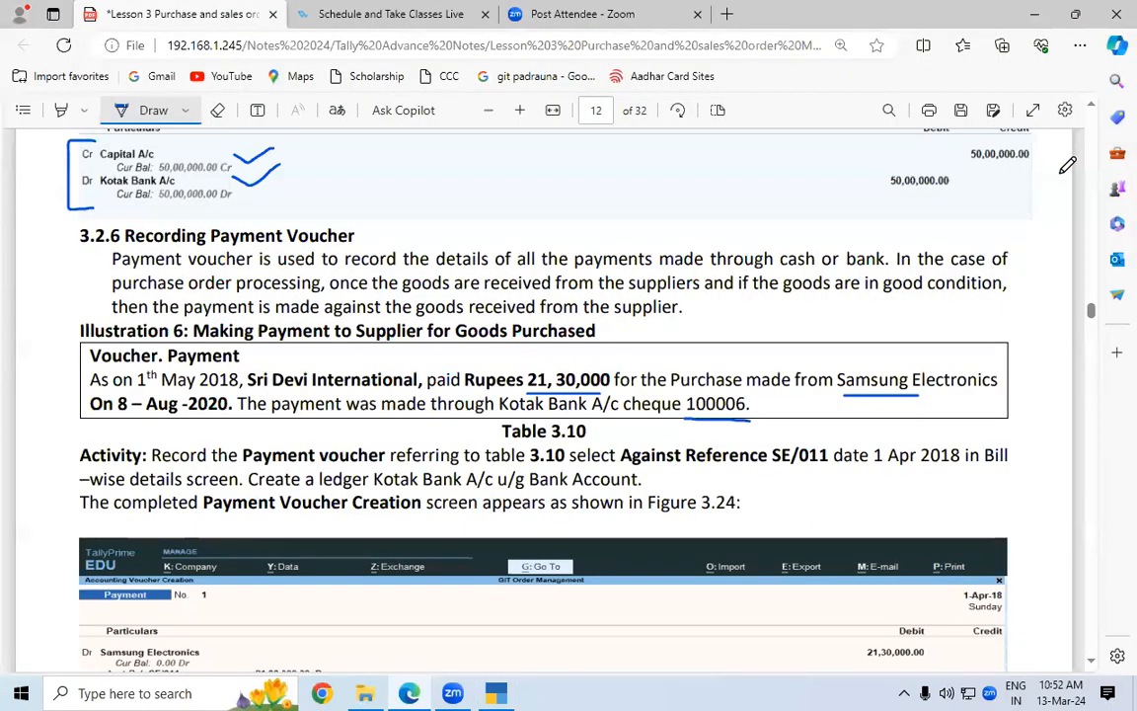
pyautogui.hotkey('alt', 'Tab')
pyautogui.write('100006')
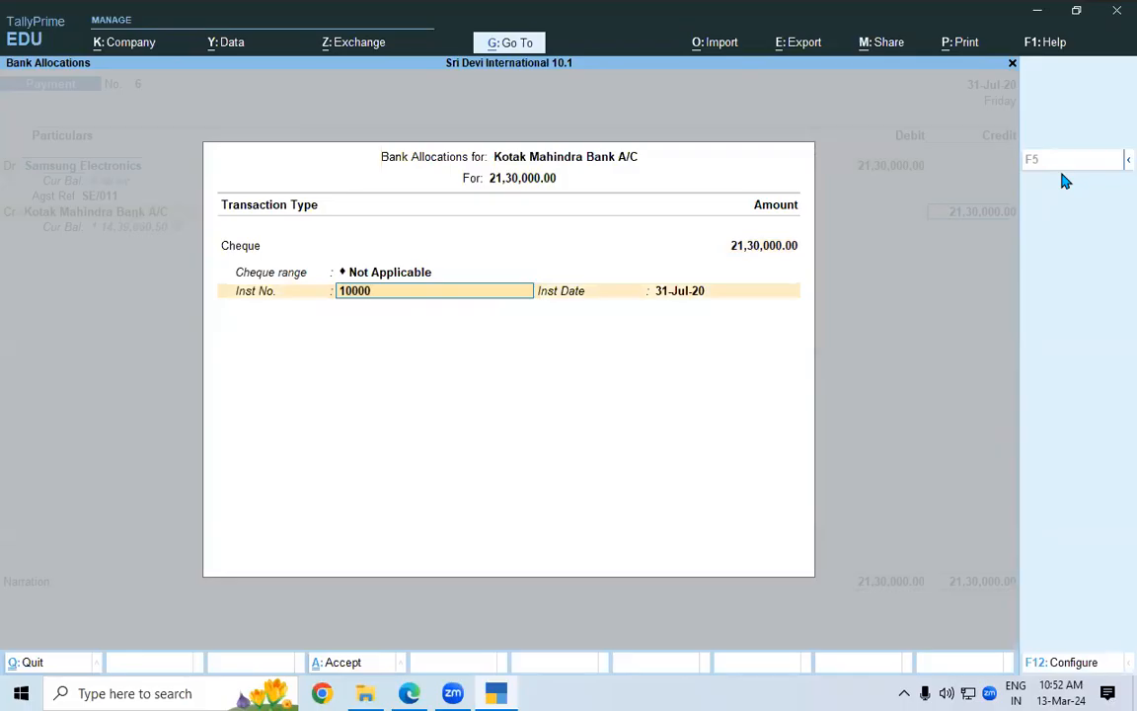
pyautogui.press('Return')
pyautogui.press('Return')
pyautogui.press('Return')
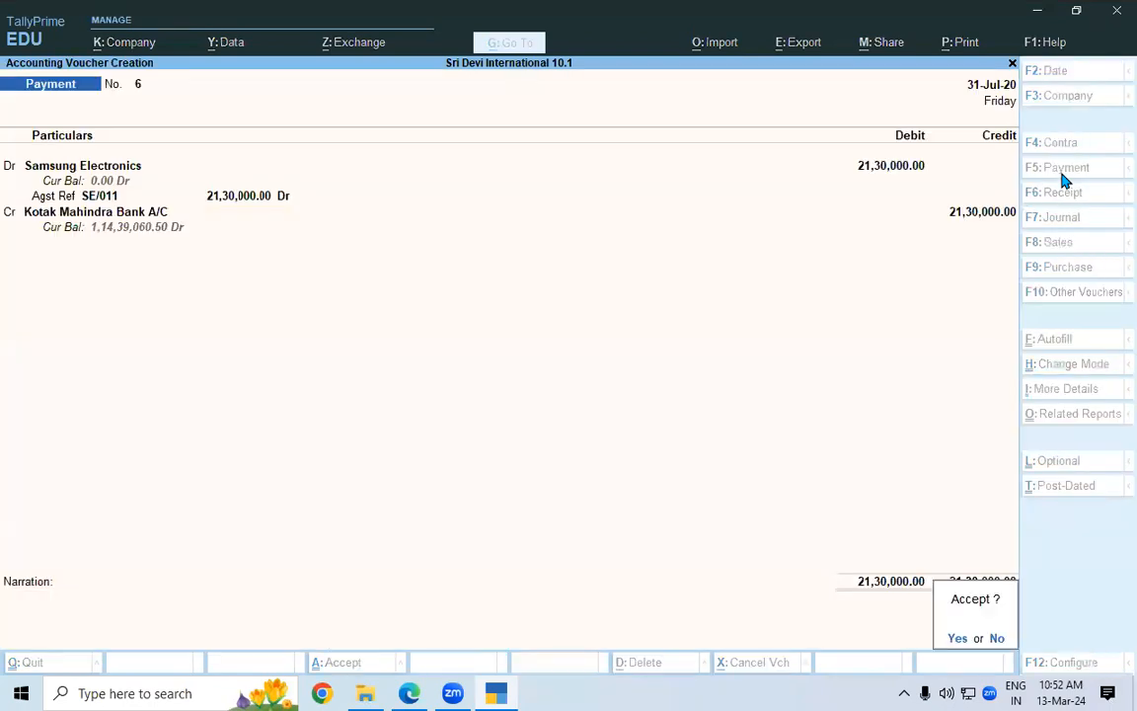
pyautogui.press('Return')
# Step: Switch to the lesson and underline 15,00,000 in the LG Electronics payment transaction below Figure 3.24
pyautogui.hotkey('alt', 'Tab')
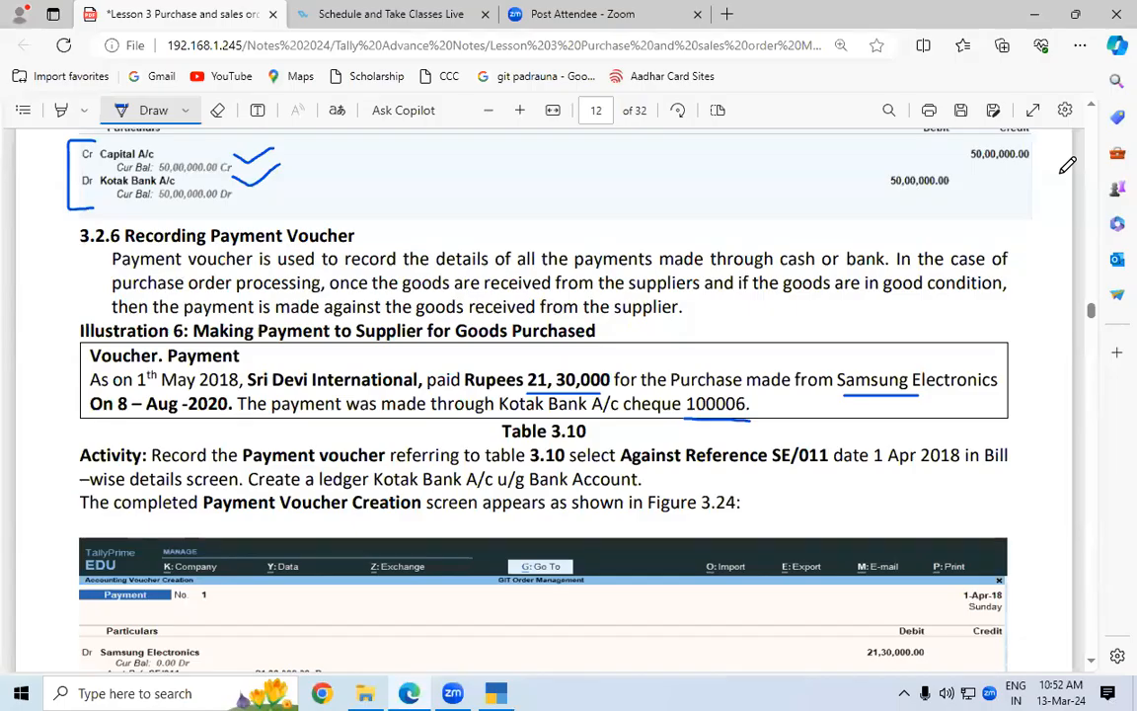
pyautogui.scroll(-2, 982, 599)
pyautogui.scroll(-5, 1088, 667)
pyautogui.scroll(-1, 1088, 663)
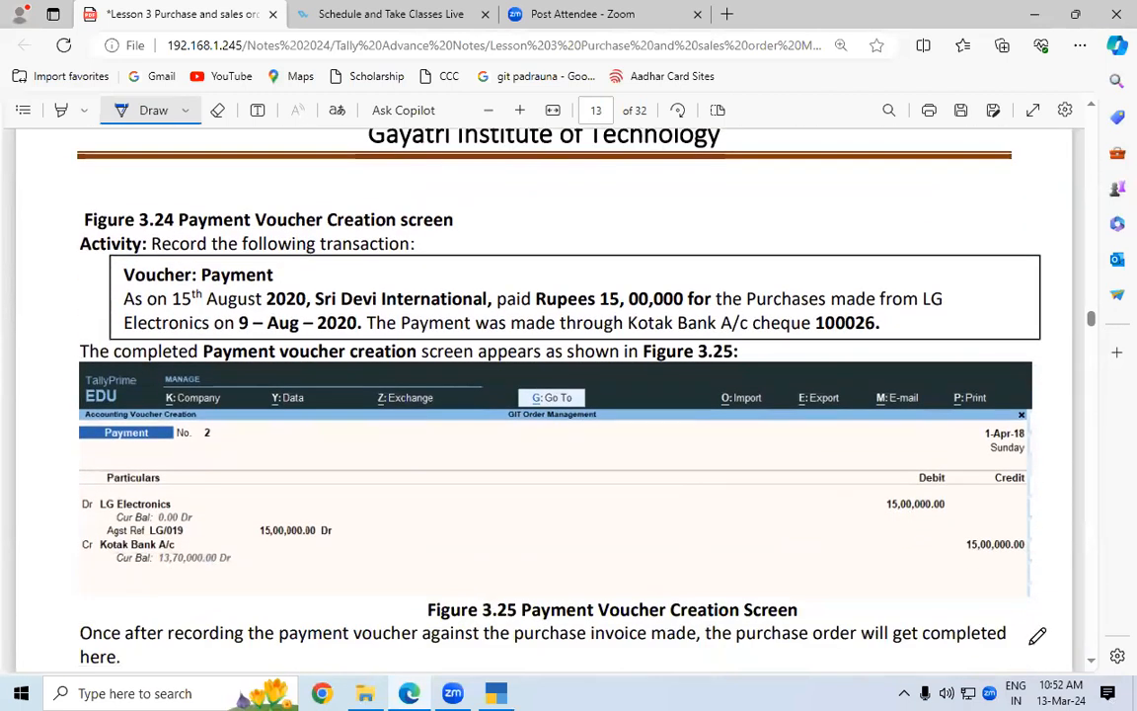
pyautogui.moveTo(599, 310); pyautogui.dragTo(684, 305)
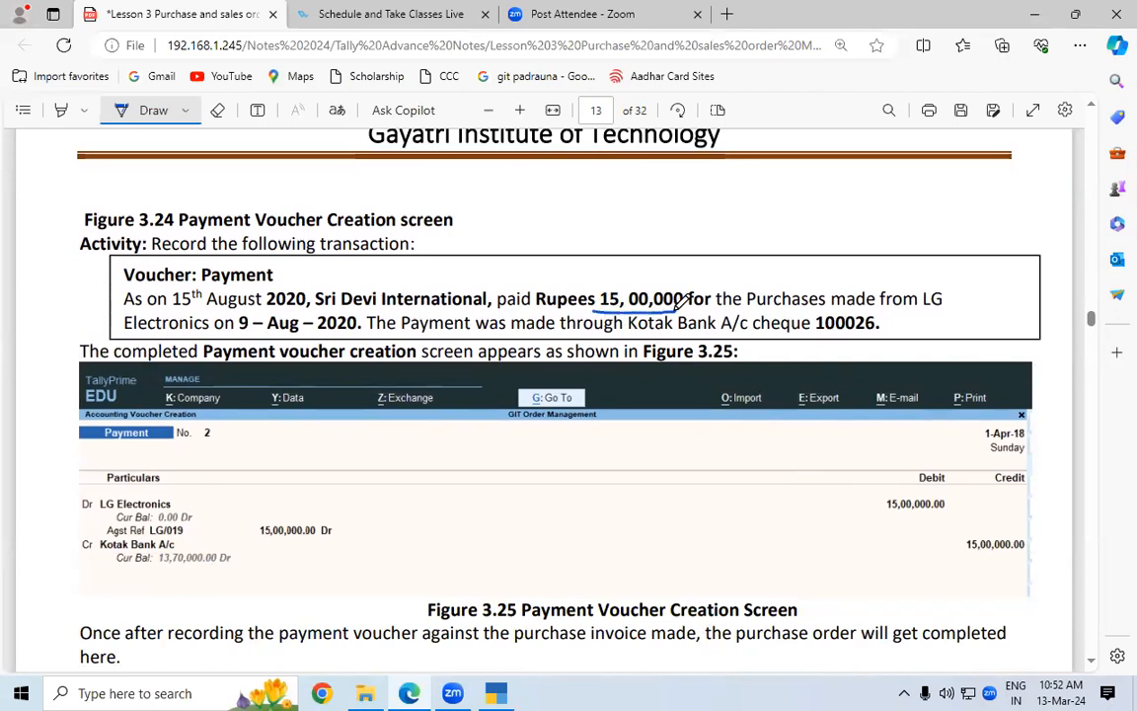
# Step: Switch to TallyPrime and debit LG Electronics with 15,00,000 as Agst Ref against bill LG/019 in the new Payment voucher
pyautogui.hotkey('alt', 'Tab')
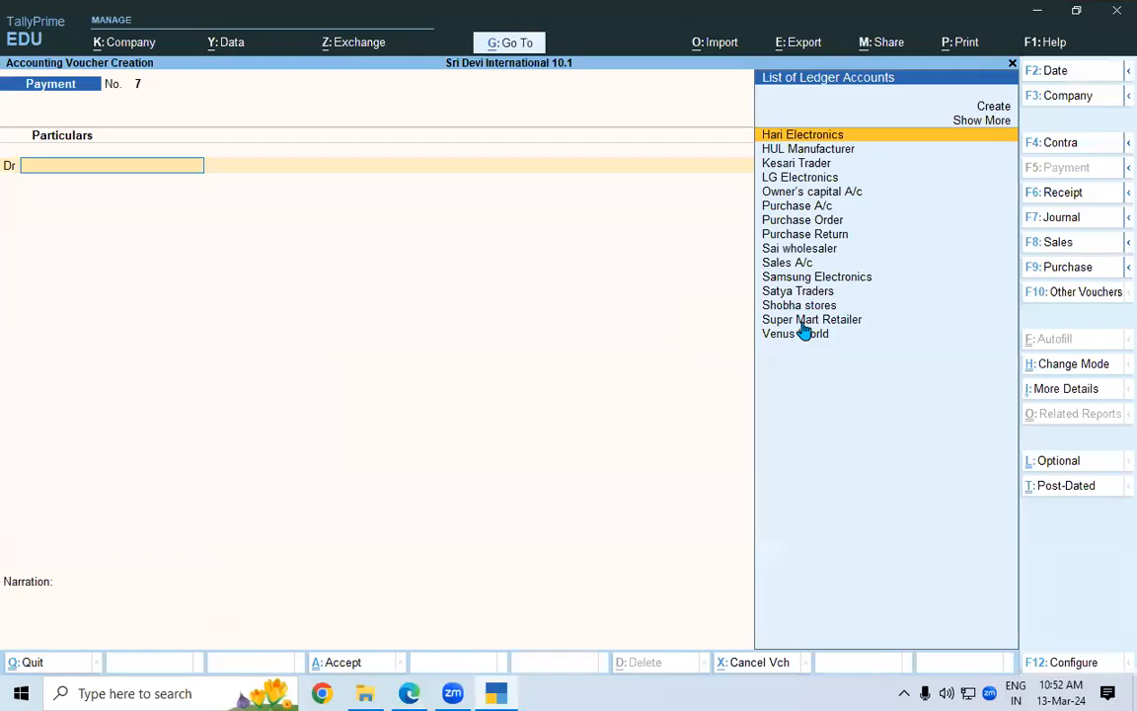
pyautogui.write('LG')
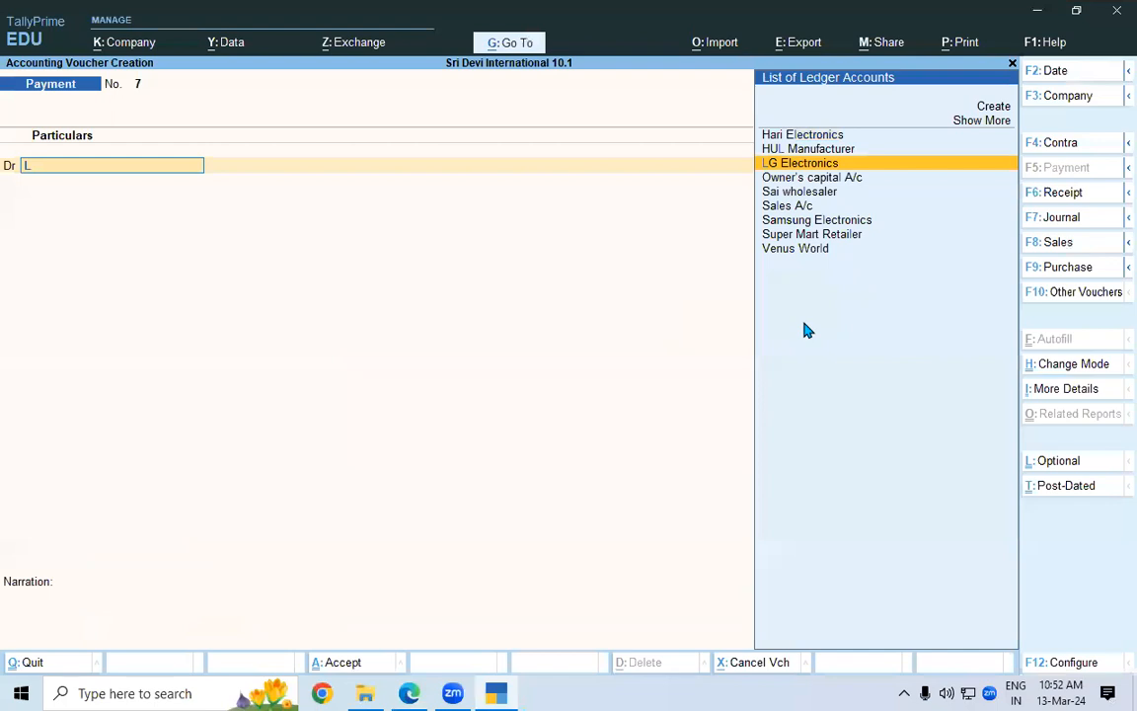
pyautogui.press('Return')
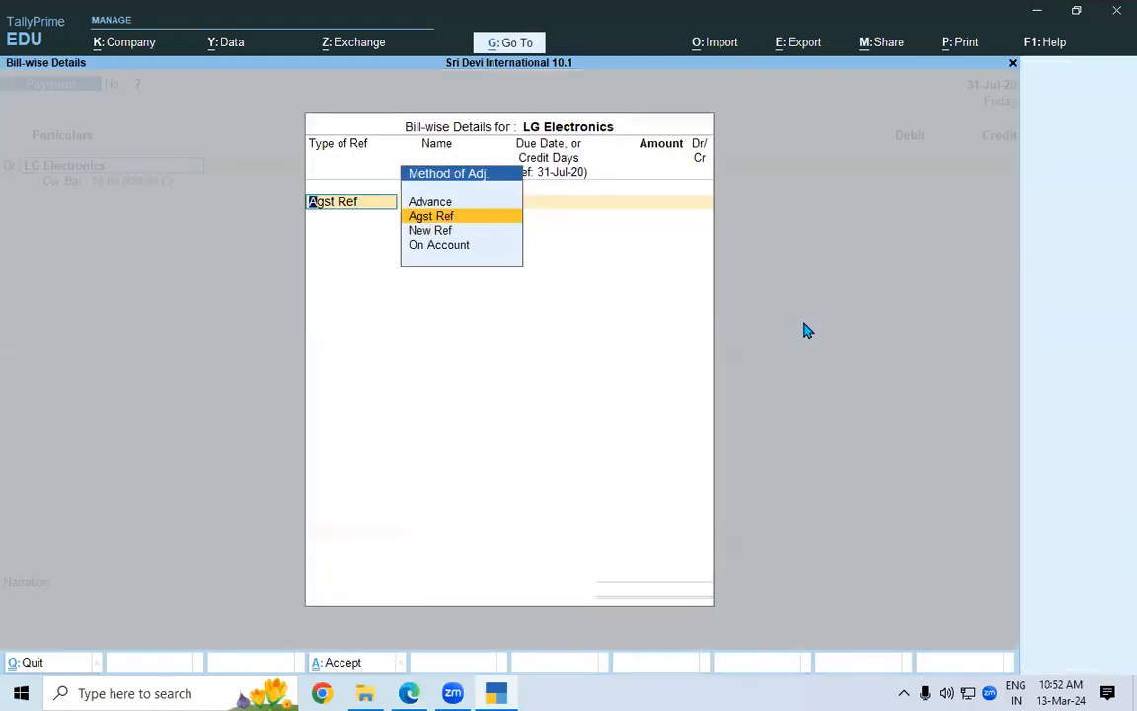
pyautogui.press('Return')
pyautogui.press('Down')
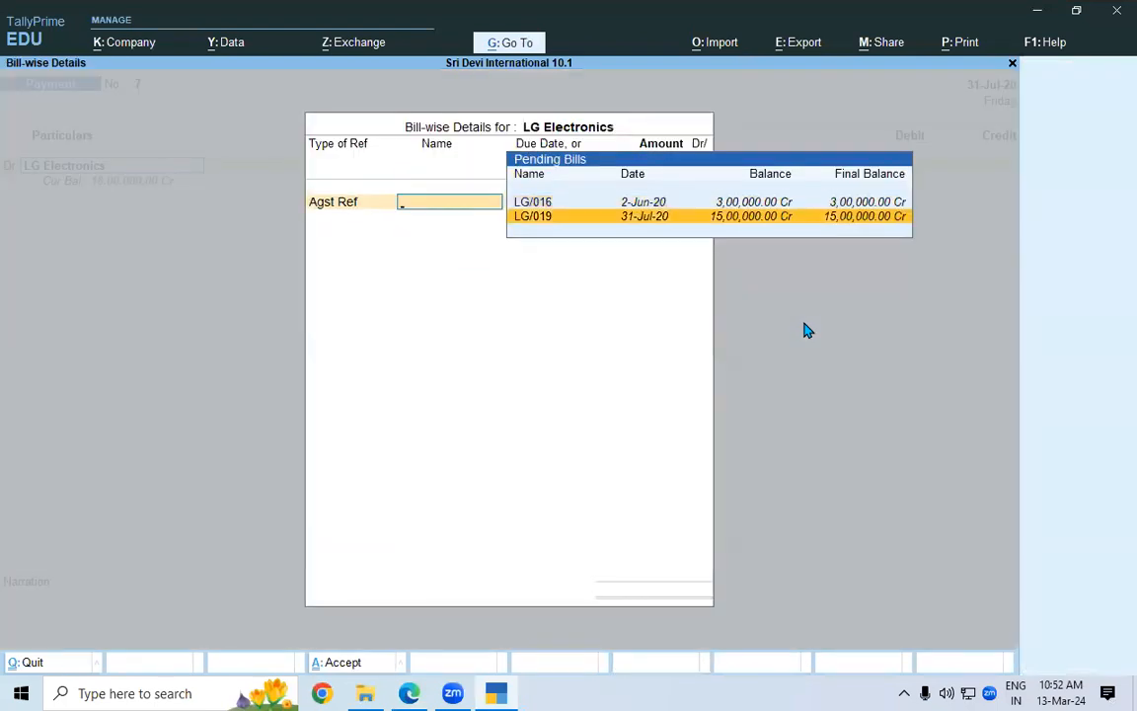
pyautogui.press('Return')
pyautogui.press('Return')
pyautogui.press('Return')
# Step: Credit Kotak Mahindra Bank A/C with 15,00,000 by cheque and save the voucher without an instrument number or narration
pyautogui.press('Return')
pyautogui.press('Return')
pyautogui.press('Return')
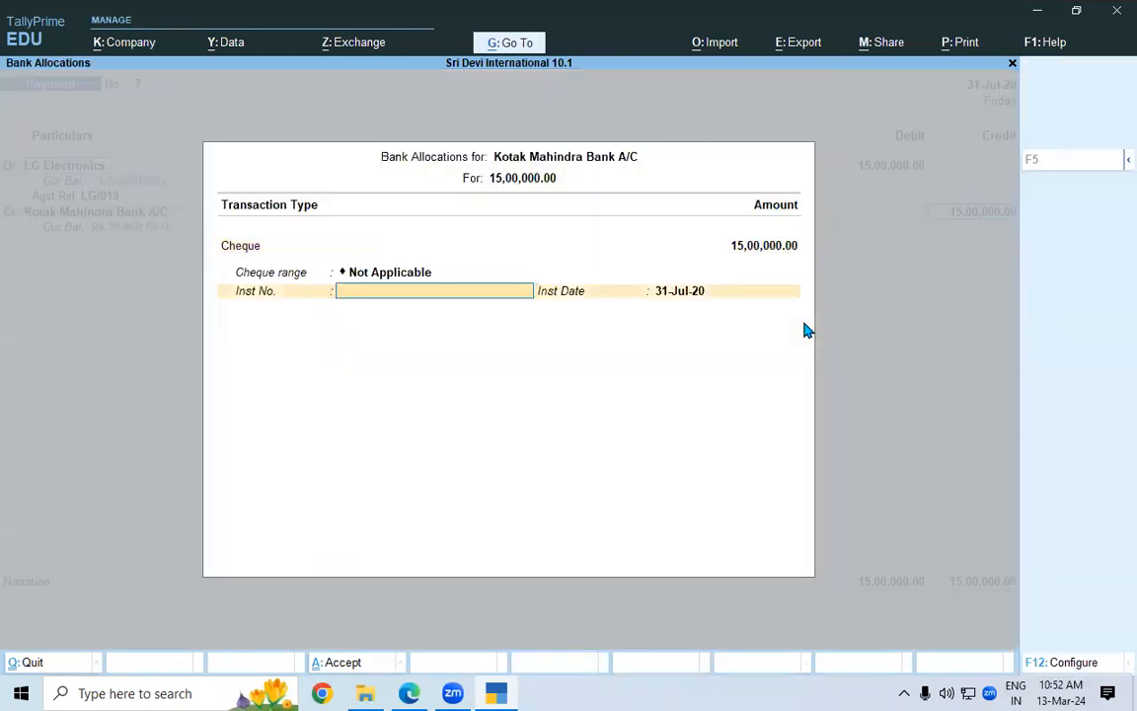
pyautogui.press('Return')
pyautogui.press('Return')
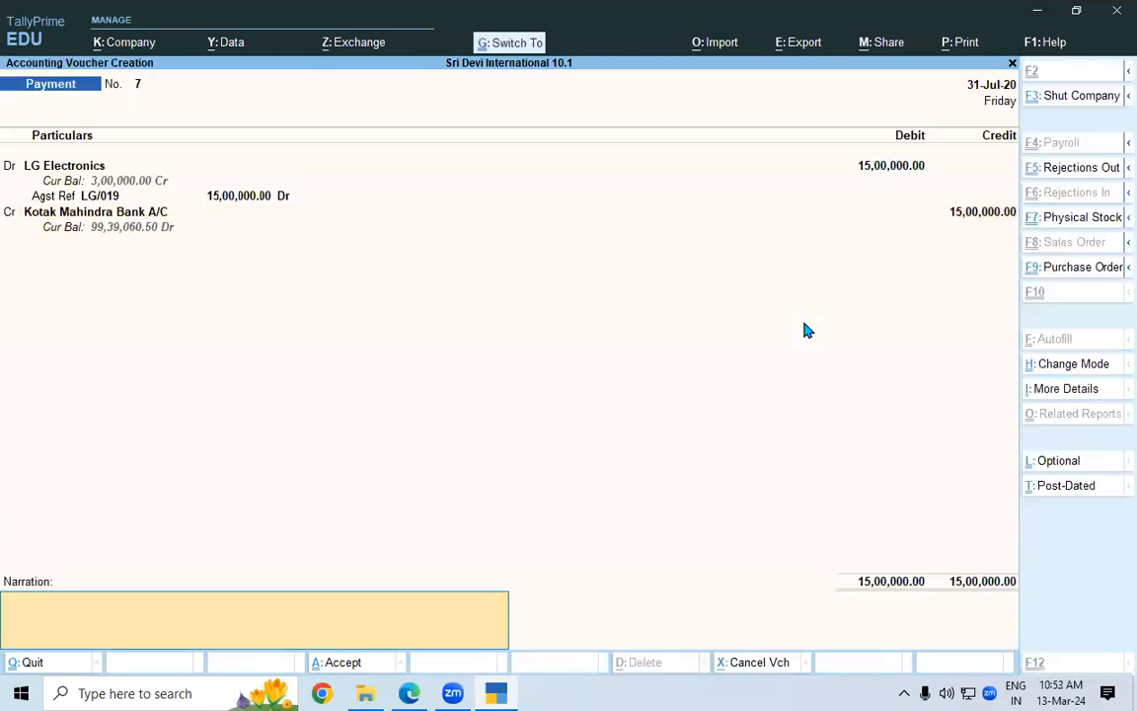
pyautogui.press('Return')
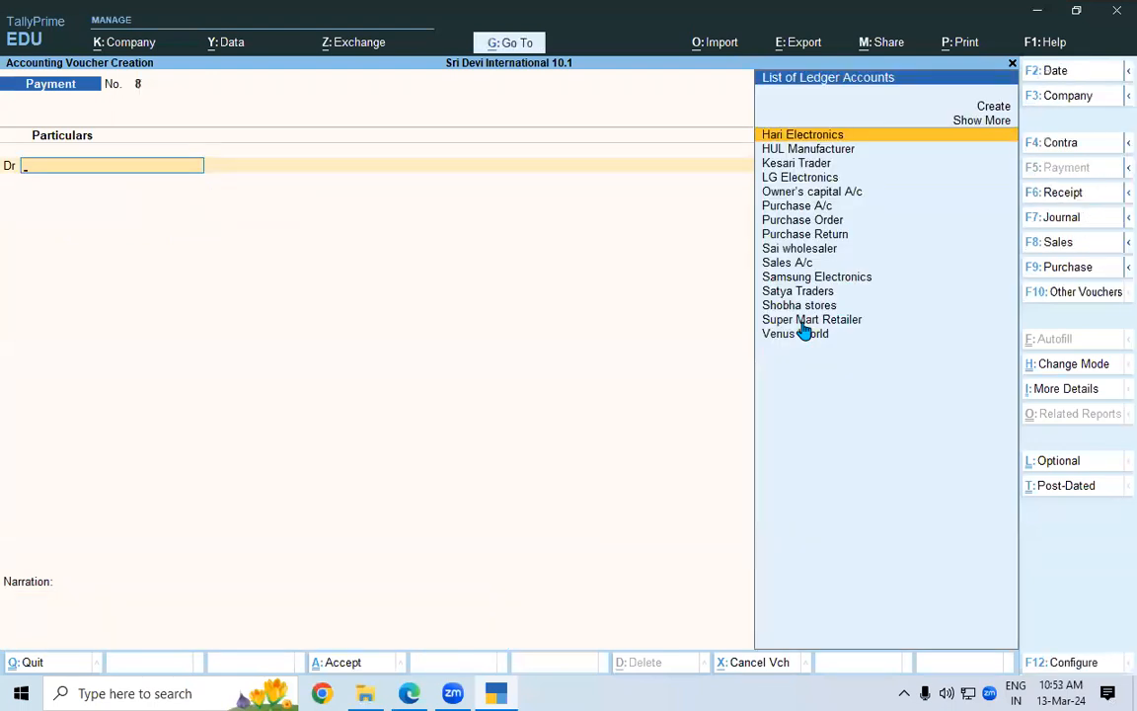
# Step: Switch to the lesson and draw a box around the 3.3 Sales Order Processing heading
pyautogui.click(412, 693)
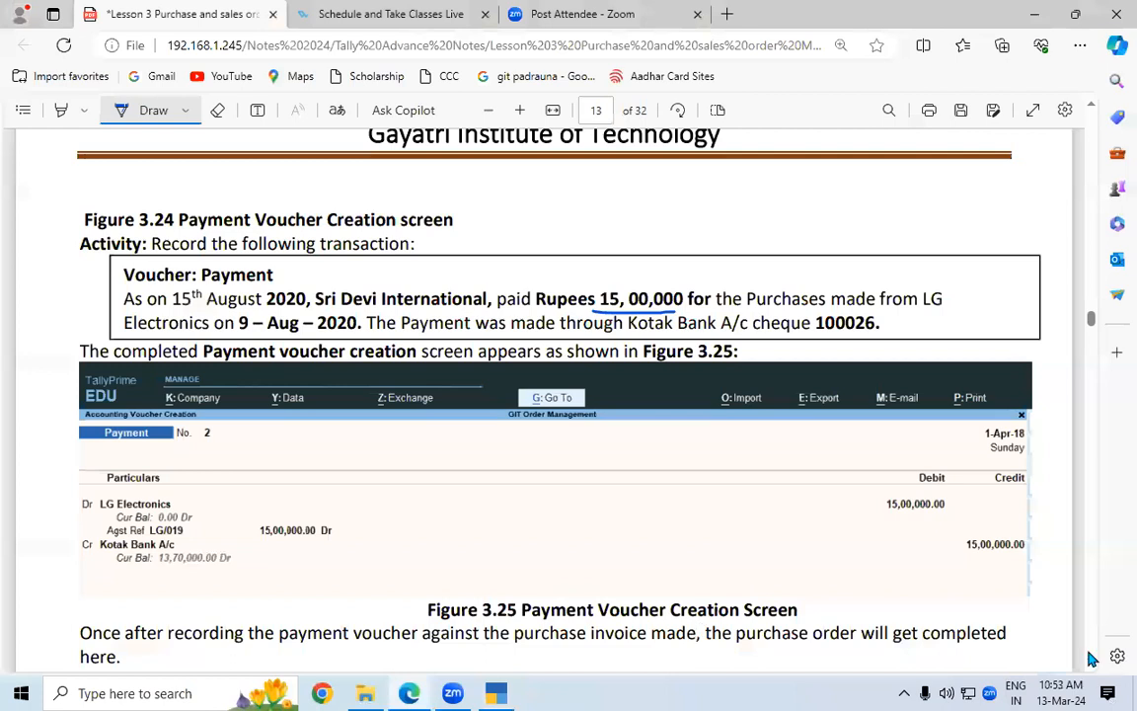
pyautogui.scroll(-4, 1090, 658)
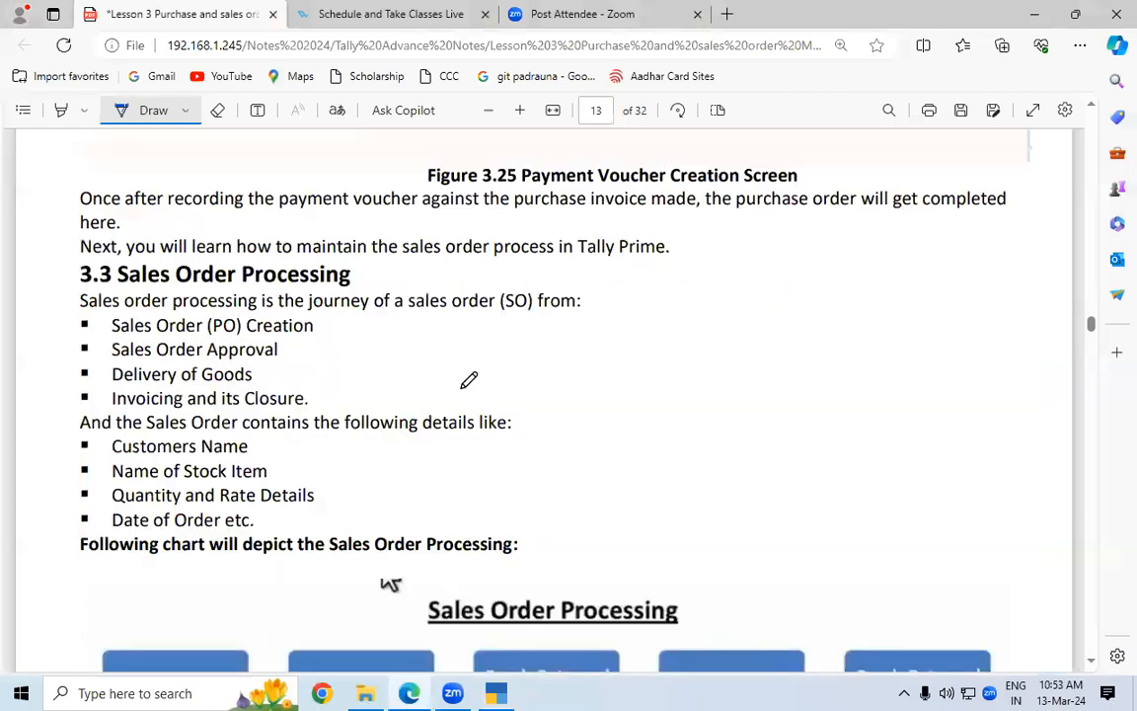
pyautogui.moveTo(68, 272)
pyautogui.mouseDown()
pyautogui.moveTo(120, 283)
pyautogui.moveTo(355, 286)
pyautogui.moveTo(345, 260)
pyautogui.moveTo(67, 265)
pyautogui.mouseUp()
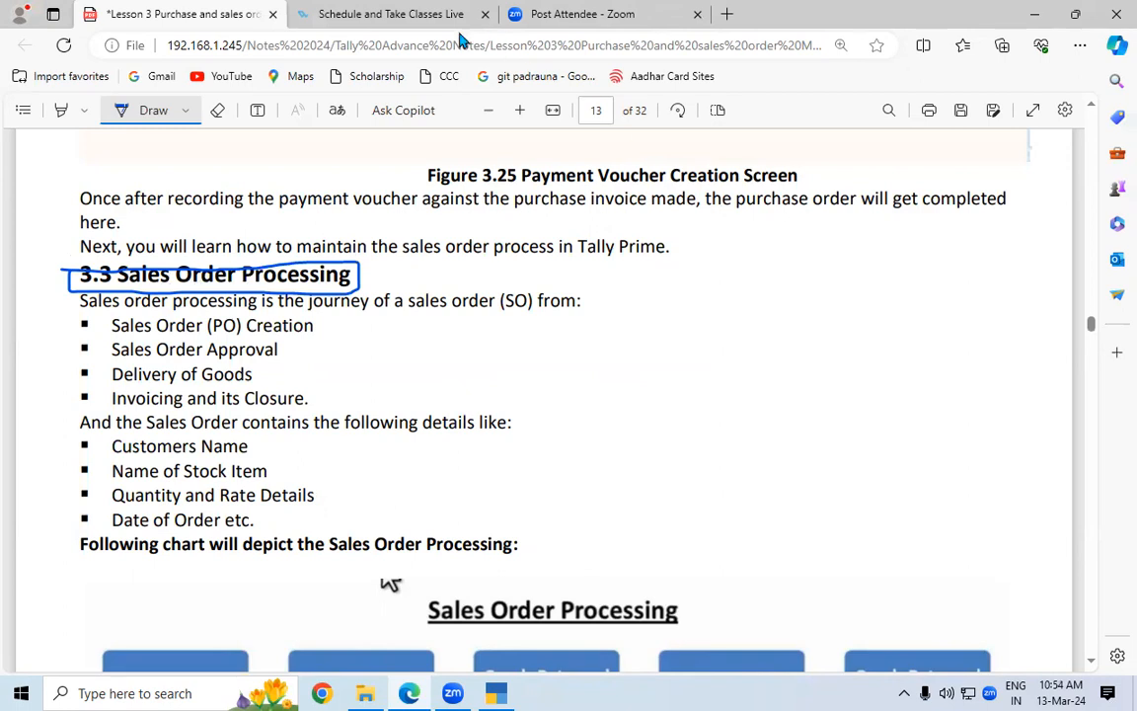
# Step: Switch to the Post Attendee - Zoom page in the browser and select its web address
pyautogui.click(423, 18)
pyautogui.click(548, 16)
pyautogui.click(515, 45)
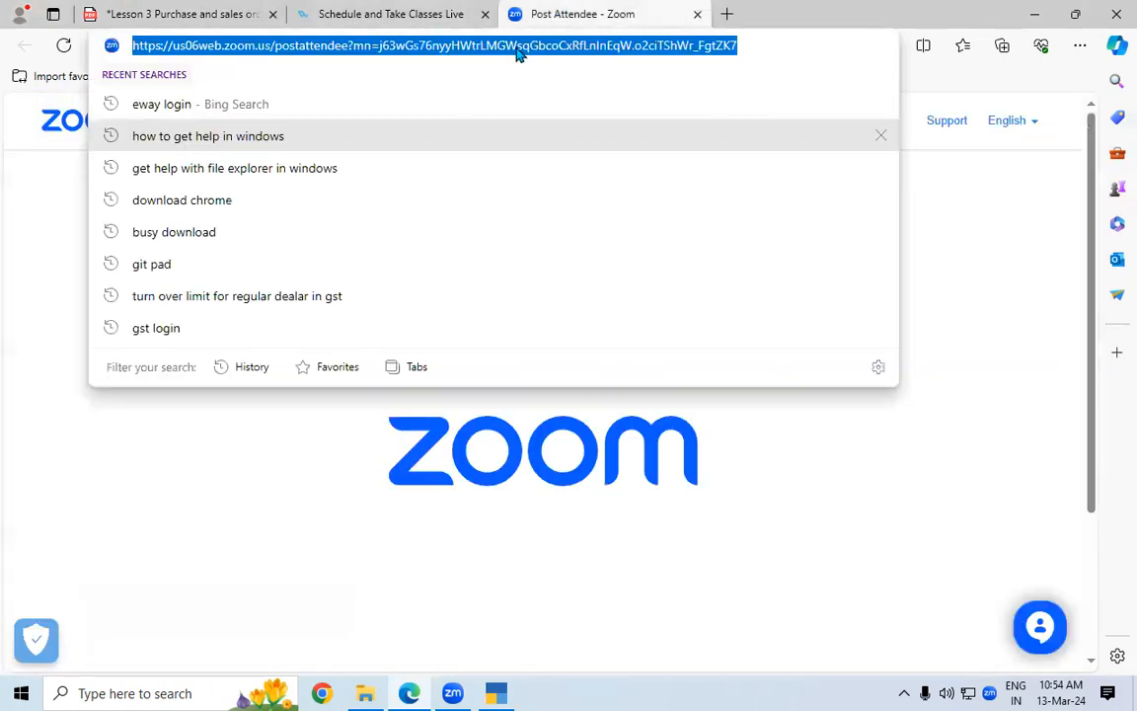